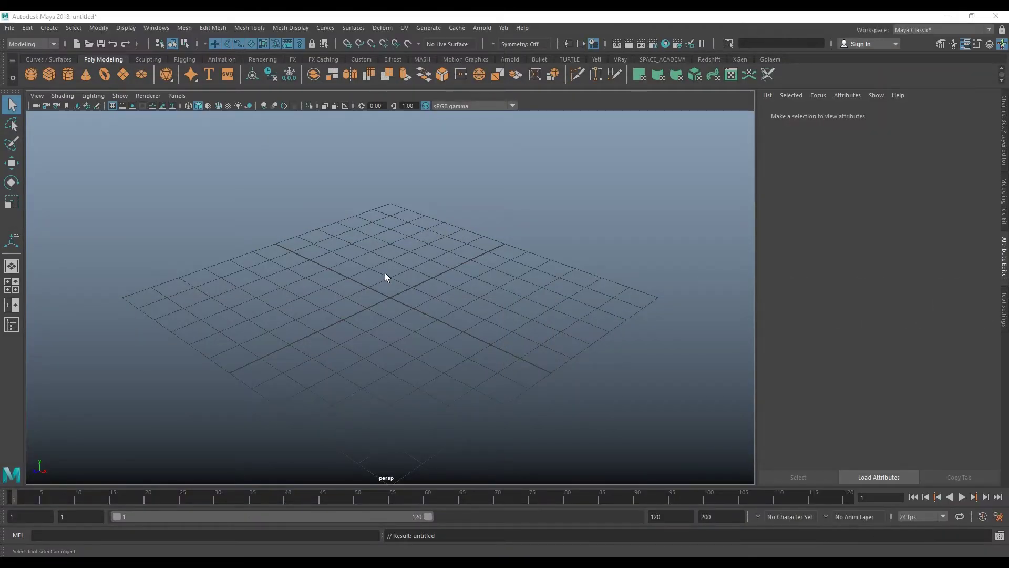
- Adjust the view of the grid and open the Node Editor
alt+right_drag(421, 262, 418, 263)
mouse_move(419, 263)
alt+mouse_down()
mouse_move(401, 270)
mouse_move(403, 298)
alt+mouse_up()
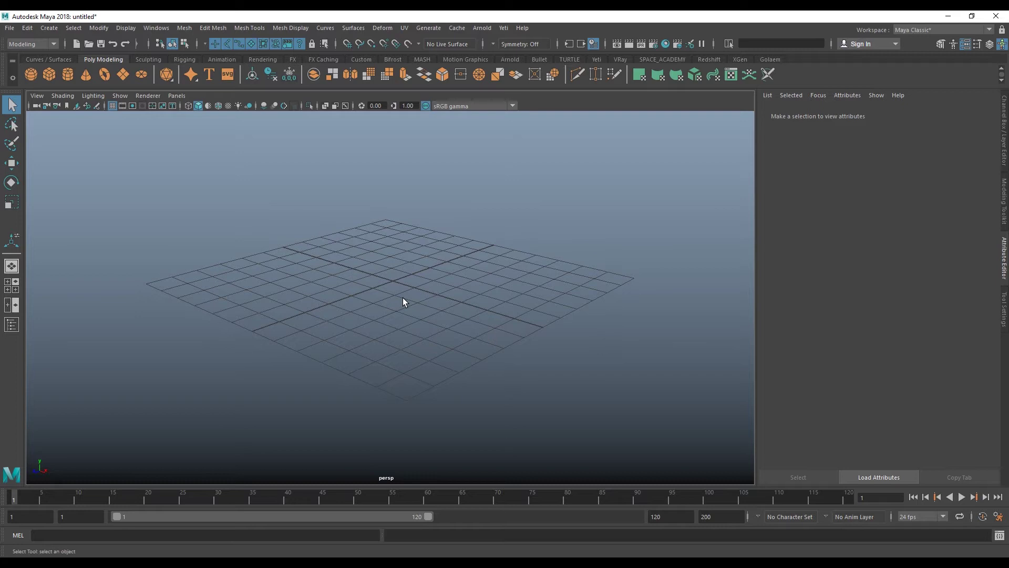
alt+middle_drag(415, 301, 426, 306)
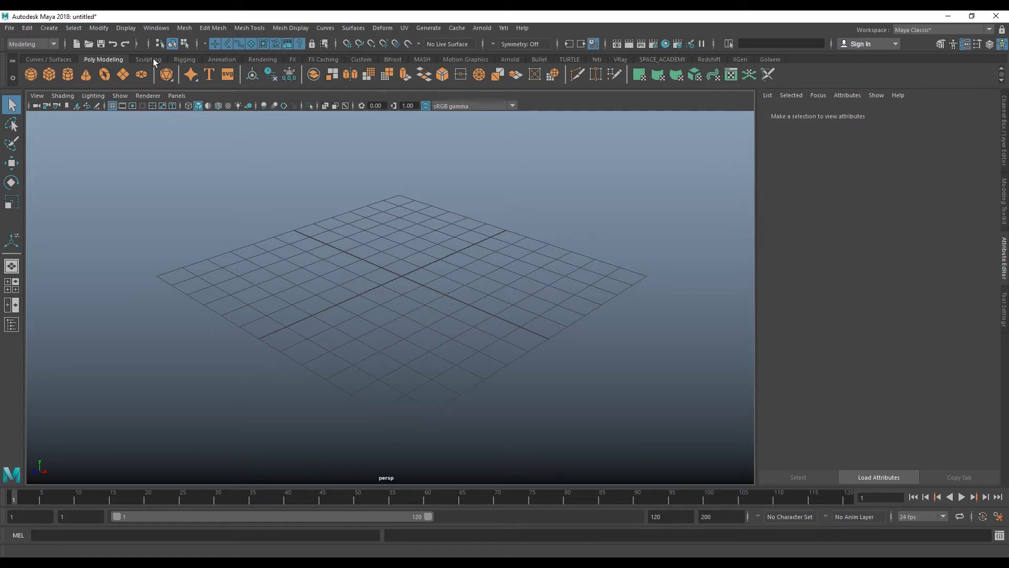
click(156, 28)
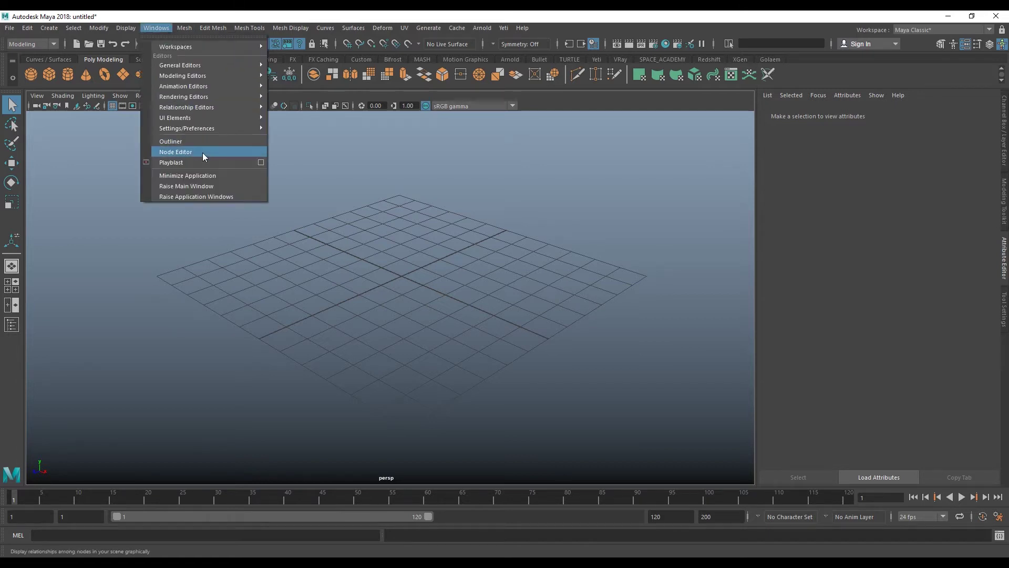
click(203, 152)
- Show and widen the node sidebar, then add a Double Switch node from Maya > Utilities
click(232, 142)
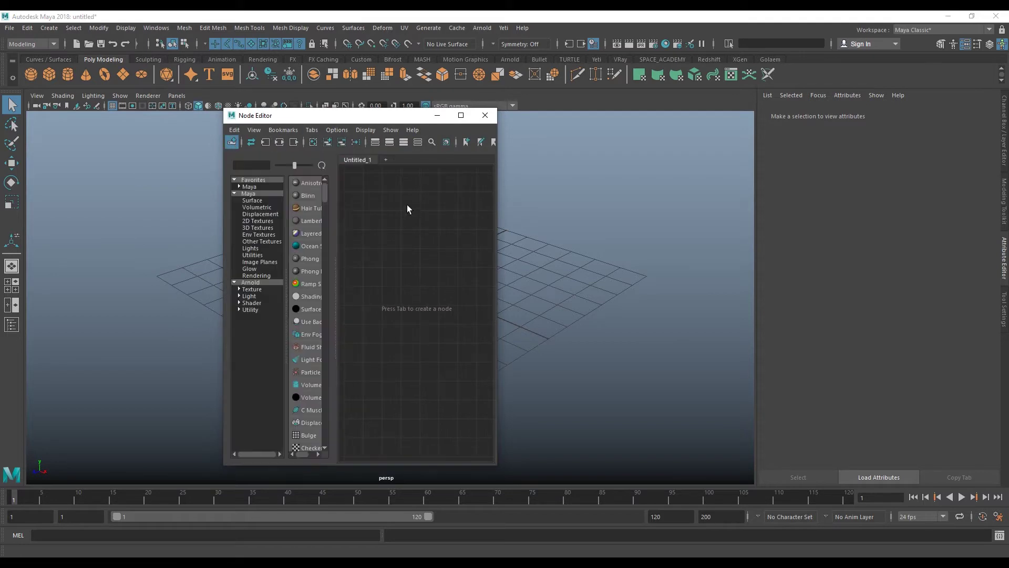
drag(497, 240, 656, 242)
drag(333, 268, 518, 292)
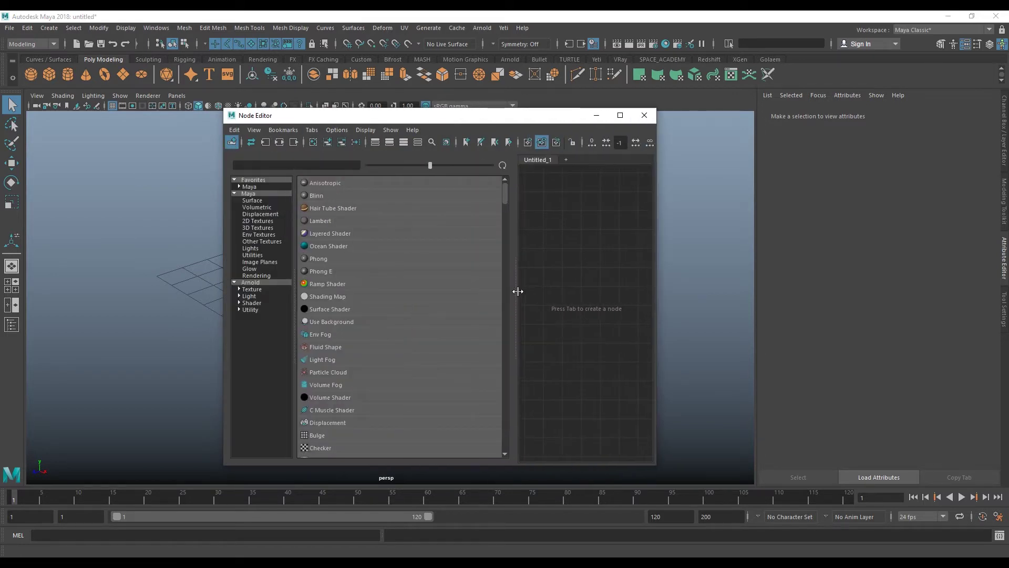
click(253, 255)
scroll(384, 328, up, 1)
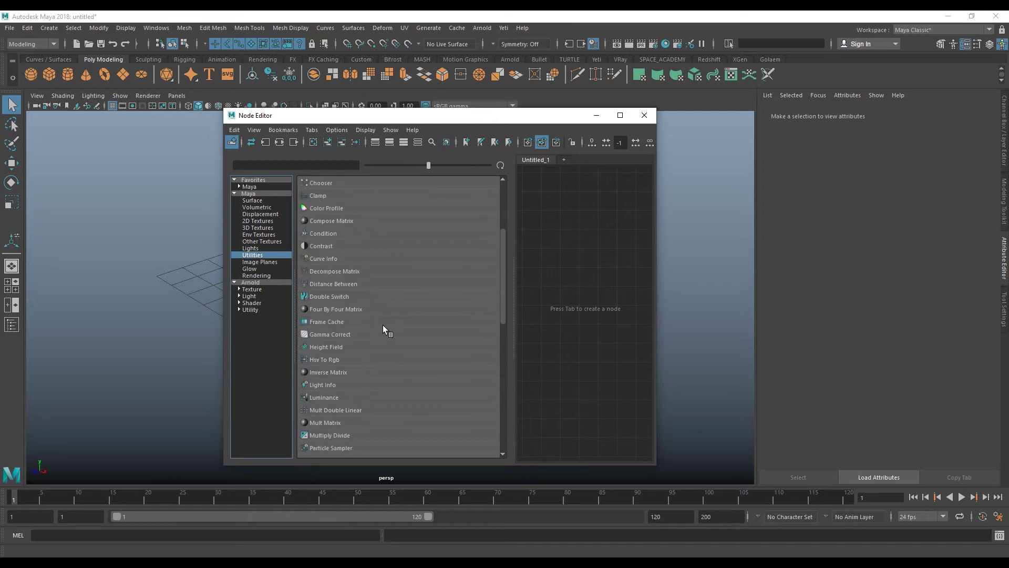
scroll(382, 324, up, 2)
scroll(382, 324, down, 2)
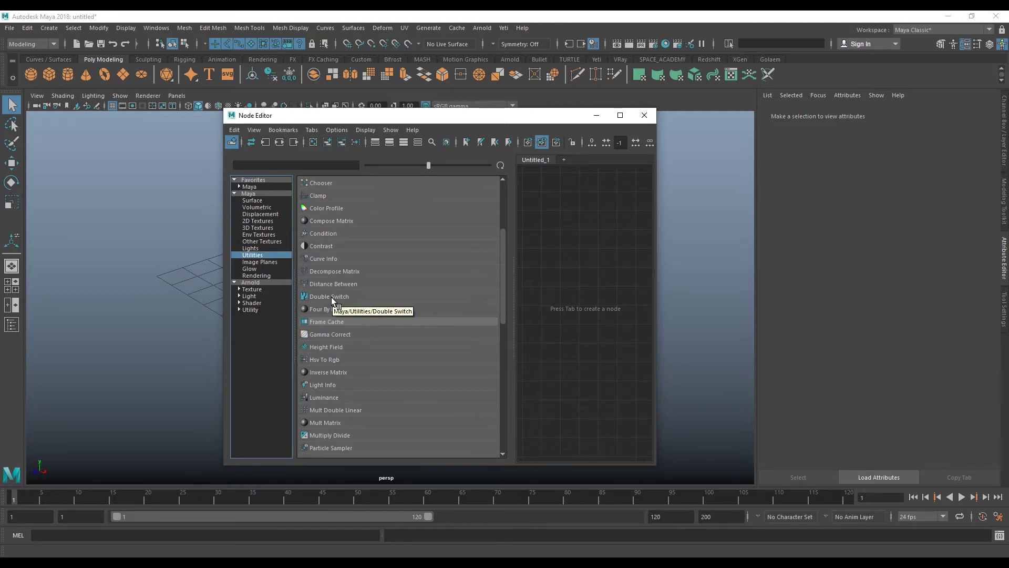
click(332, 297)
- Reposition and widen the Node Editor window and move doubleShadingSwitch1 in the graph
drag(588, 312, 592, 283)
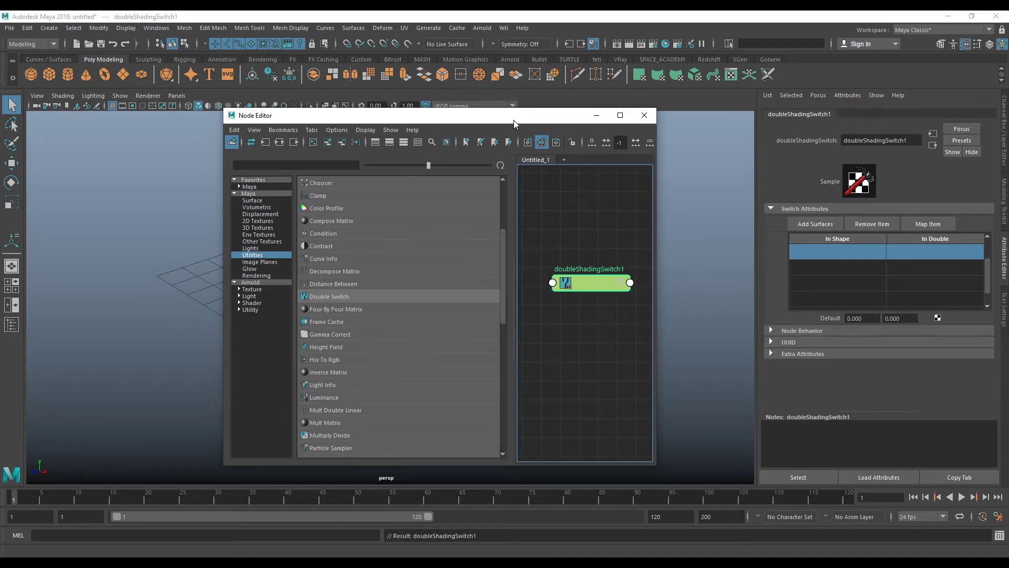
drag(507, 115, 351, 202)
drag(502, 301, 635, 337)
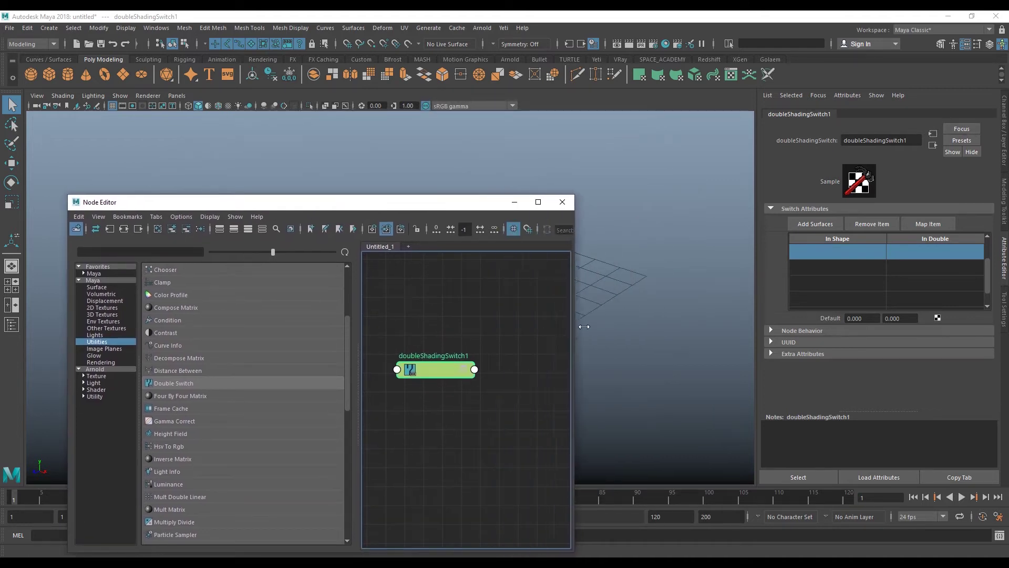
drag(451, 371, 479, 433)
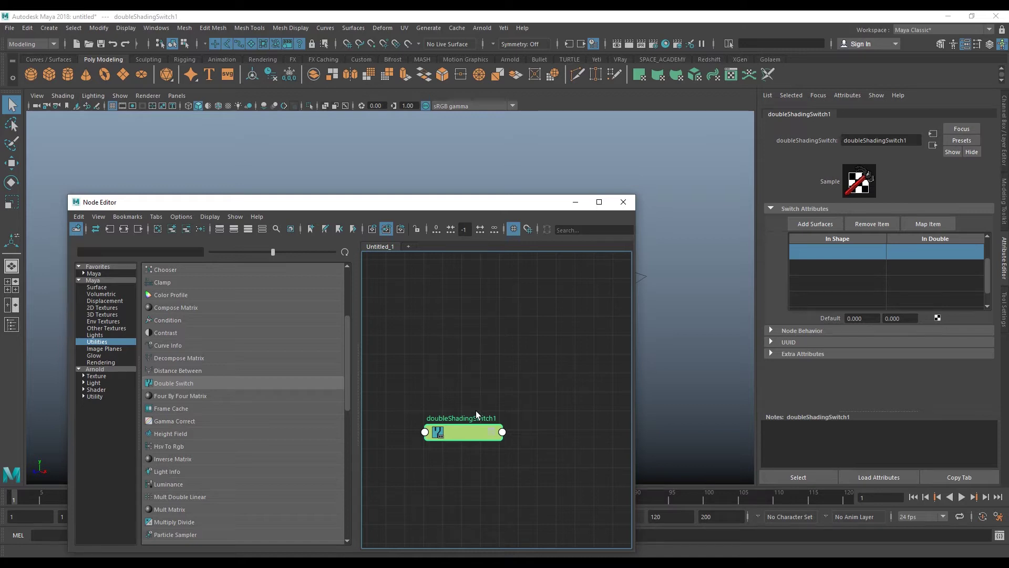
mouse_move(455, 433)
mouse_down()
mouse_move(494, 365)
mouse_move(464, 416)
mouse_up()
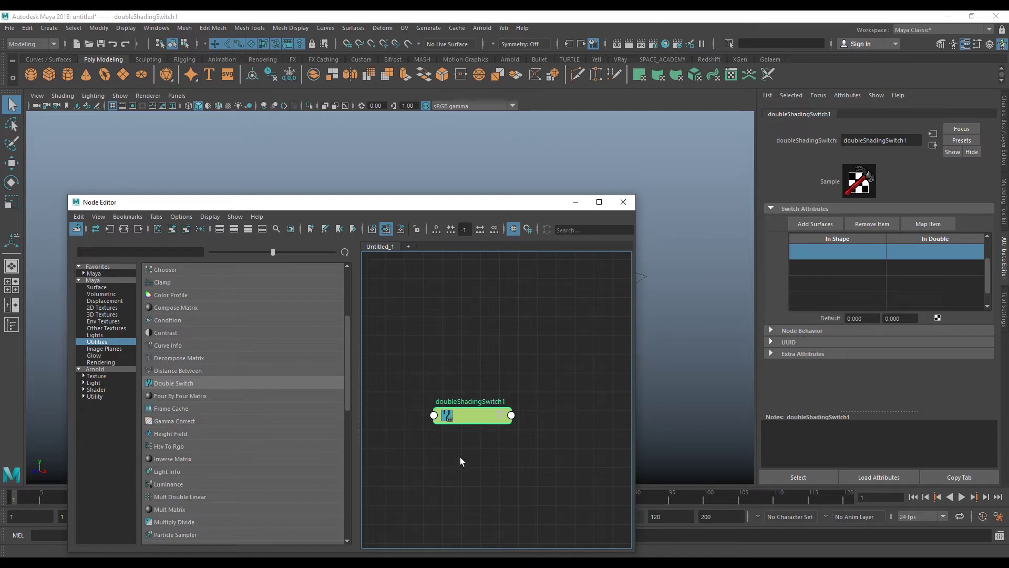
- Delete doubleShadingSwitch1, hide the node sidebar and close the Node Editor
key(Delete)
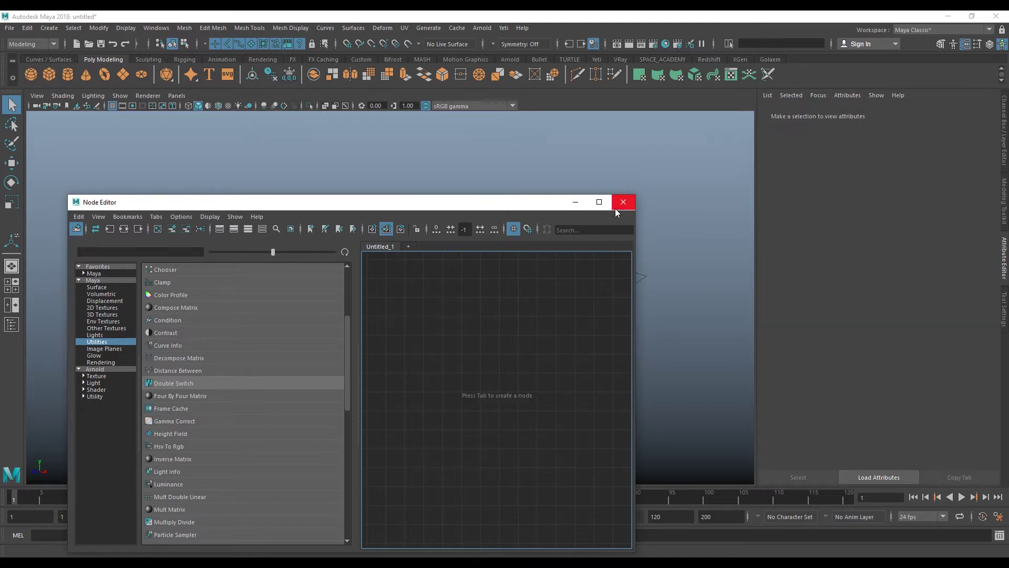
drag(355, 331, 229, 322)
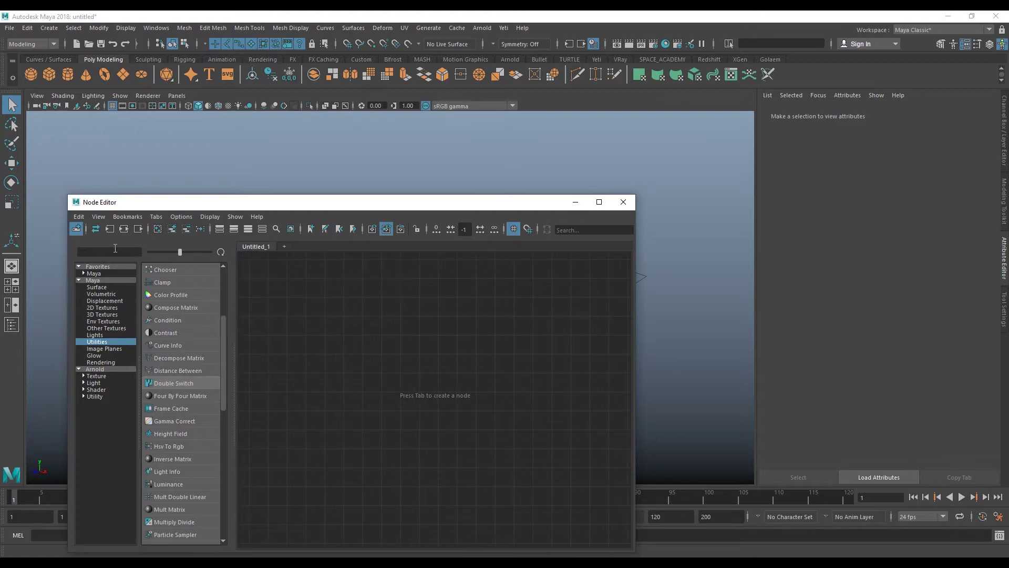
click(76, 229)
click(622, 202)
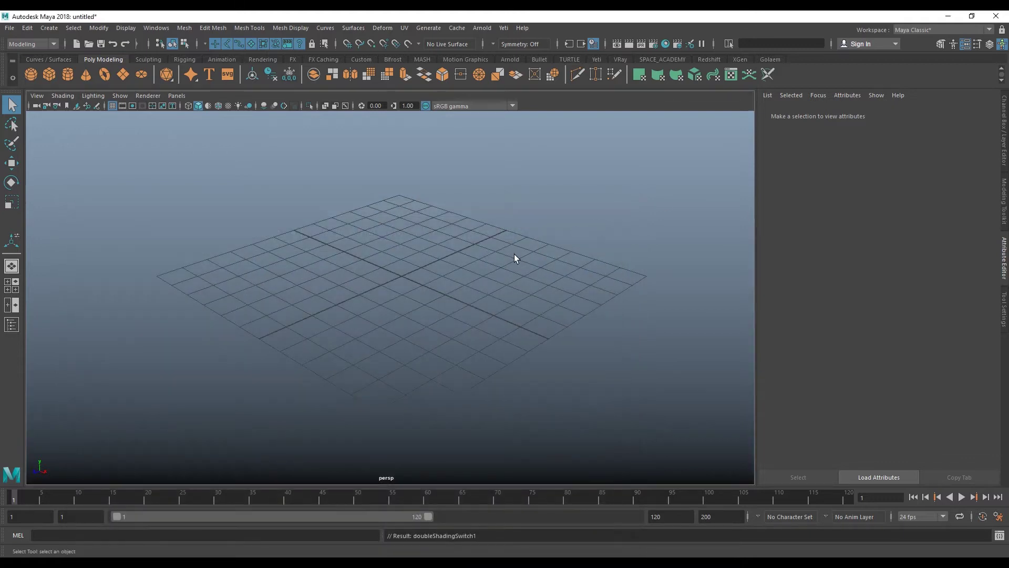
- Create a polygon cube and expand its polyCube1 inputs in the Channel Box
alt+right_drag(514, 253, 371, 227)
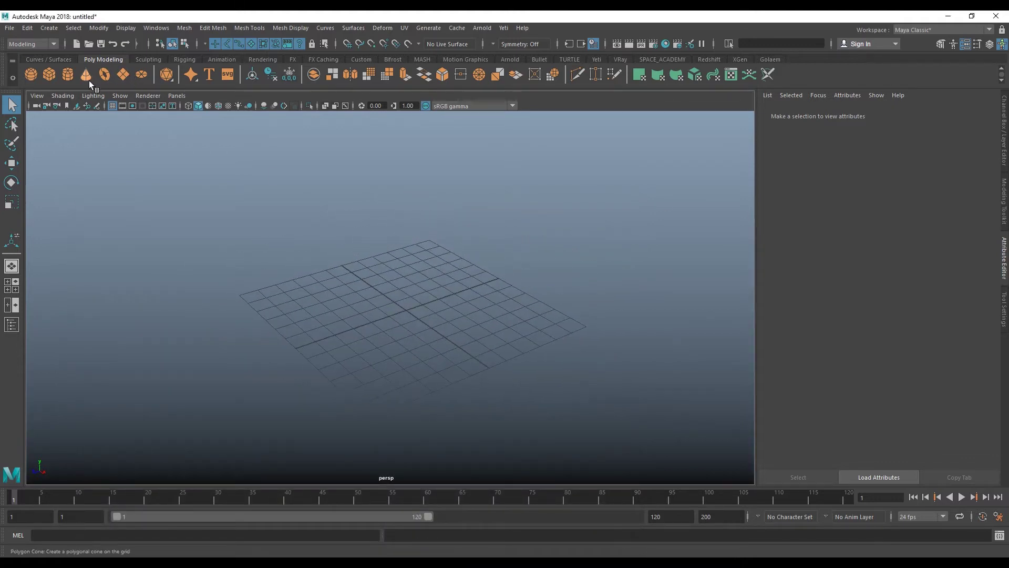
click(42, 78)
mouse_move(367, 250)
alt+mouse_down()
mouse_move(351, 252)
mouse_move(439, 297)
alt+mouse_up()
key(w)
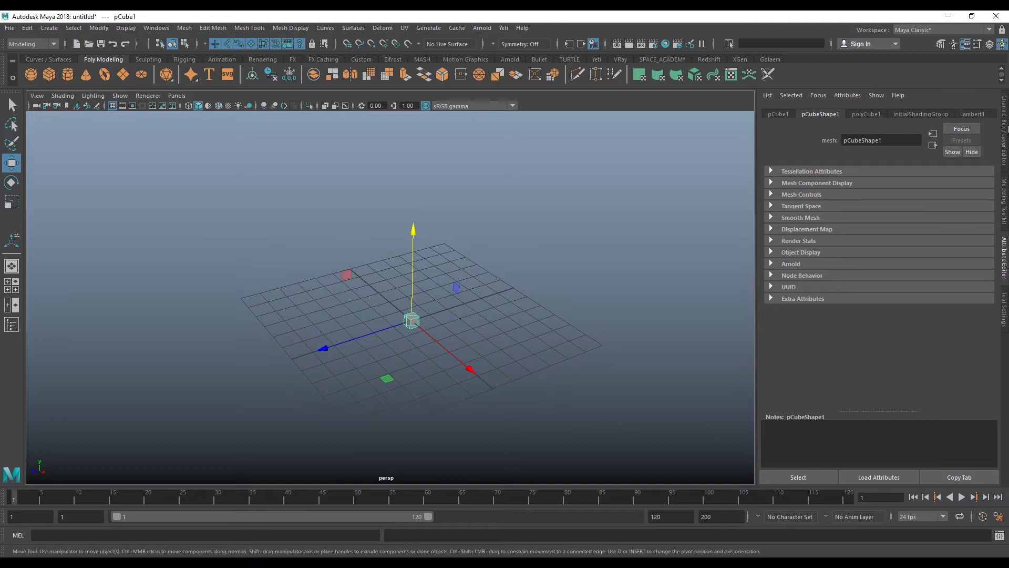
click(1002, 141)
scroll(945, 209, down, 3)
click(863, 245)
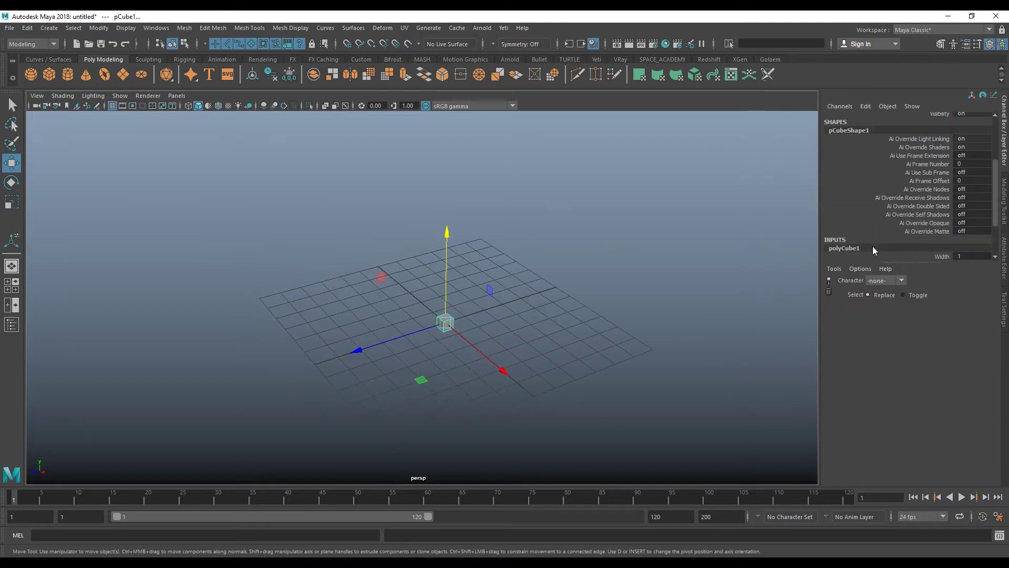
scroll(893, 239, down, 2)
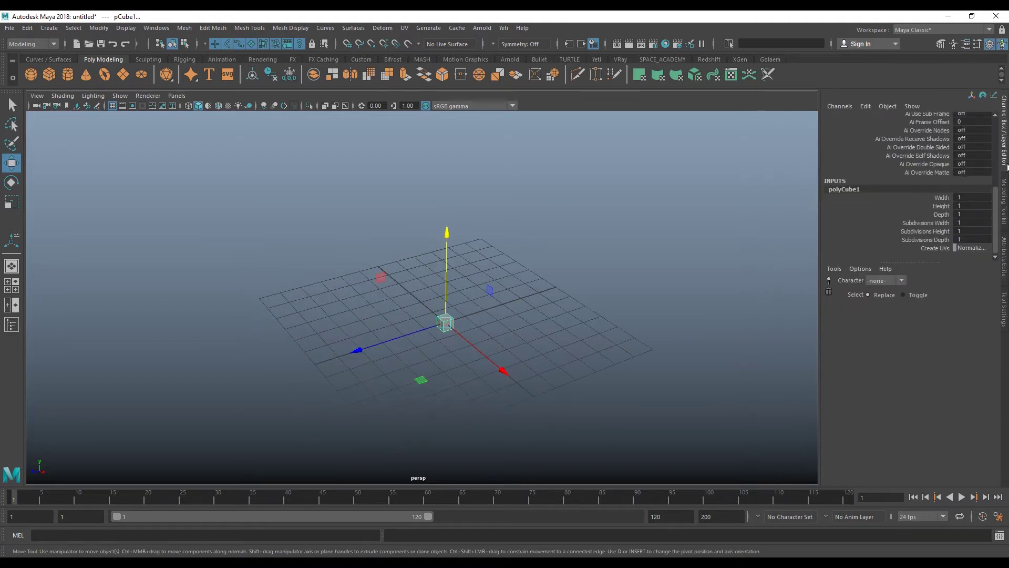
- Set the cube's Height to 12 and Depth to 6.3, and move the slab left and up
click(917, 204)
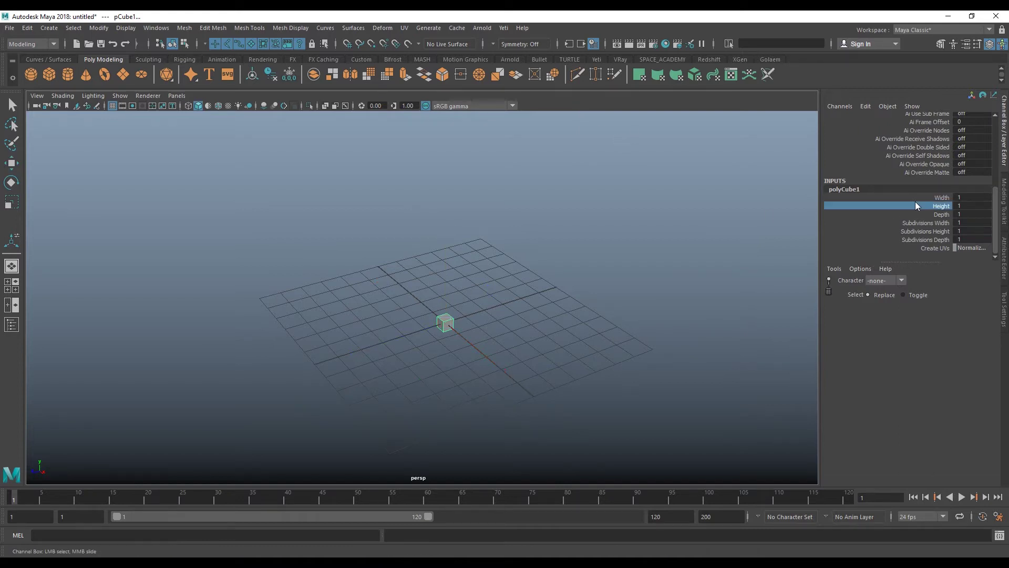
middle_drag(915, 201, 929, 217)
click(928, 212)
mouse_move(596, 263)
middle_down()
mouse_move(696, 261)
mouse_move(592, 282)
middle_up()
key(w)
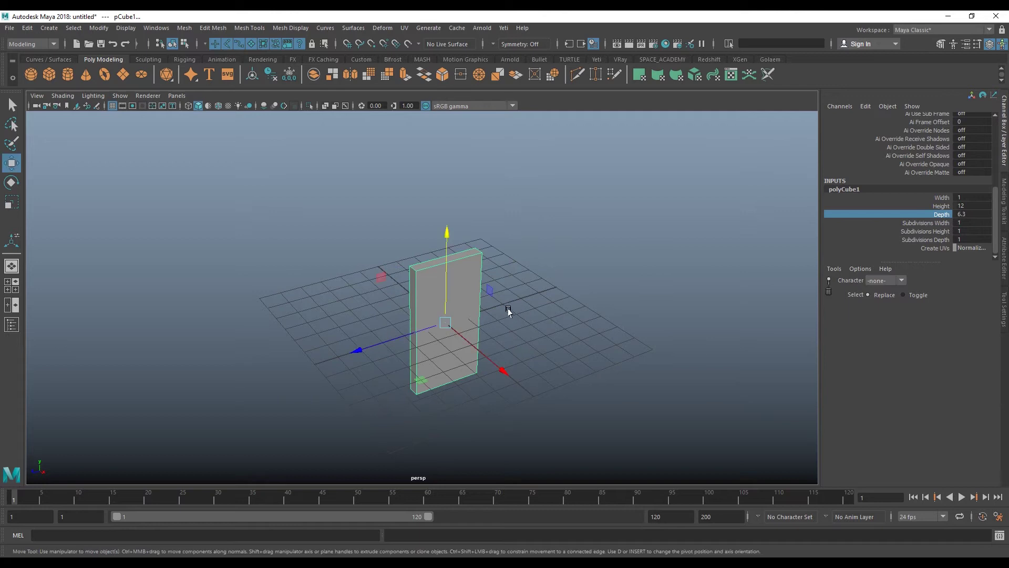
mouse_move(417, 372)
mouse_down()
mouse_move(357, 339)
mouse_move(262, 314)
mouse_move(277, 287)
mouse_up()
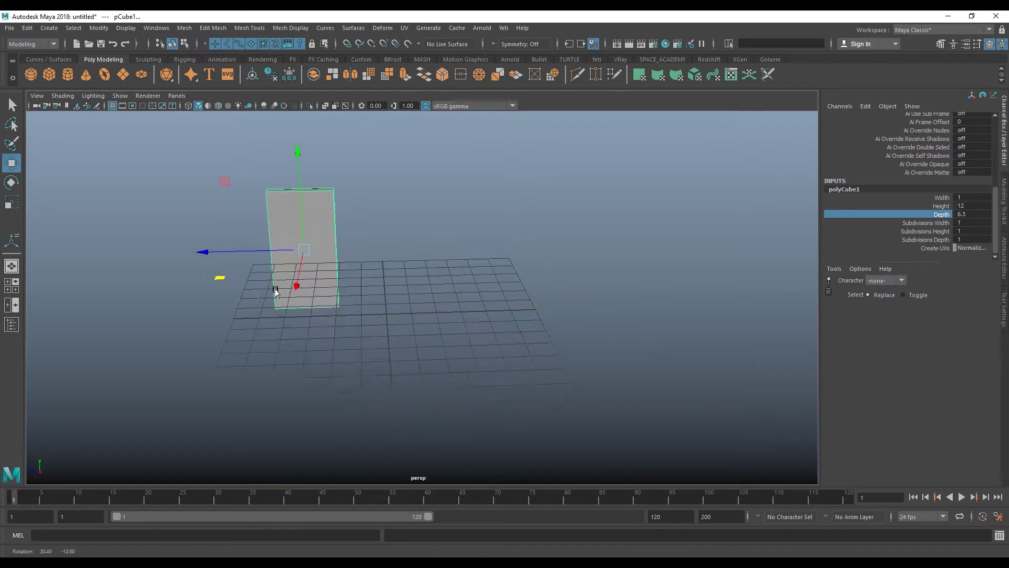
mouse_move(304, 219)
mouse_down()
mouse_move(284, 157)
mouse_move(212, 304)
mouse_move(247, 241)
mouse_move(286, 333)
mouse_move(245, 352)
mouse_up()
- Duplicate the slab with a rightward offset to build a row of evenly spaced copies
key(ctrl+d)
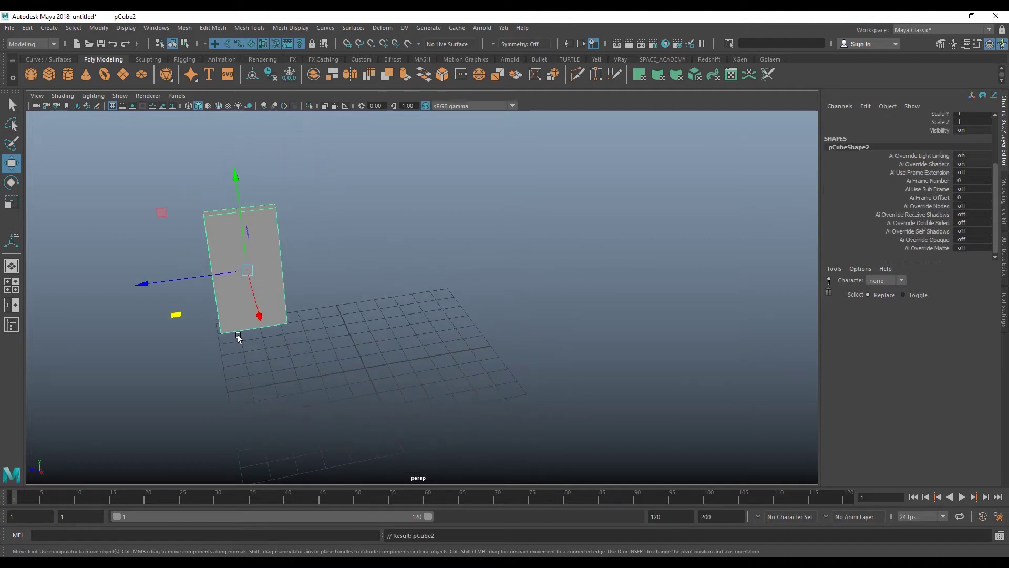
drag(207, 271, 311, 274)
key(shift+d)
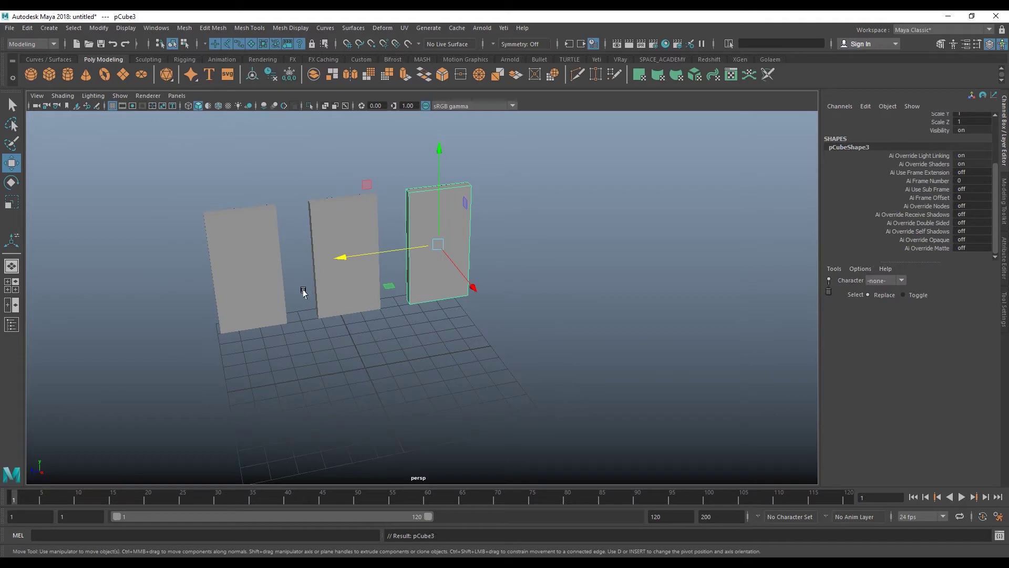
key(shift+d)
key(shift+d)
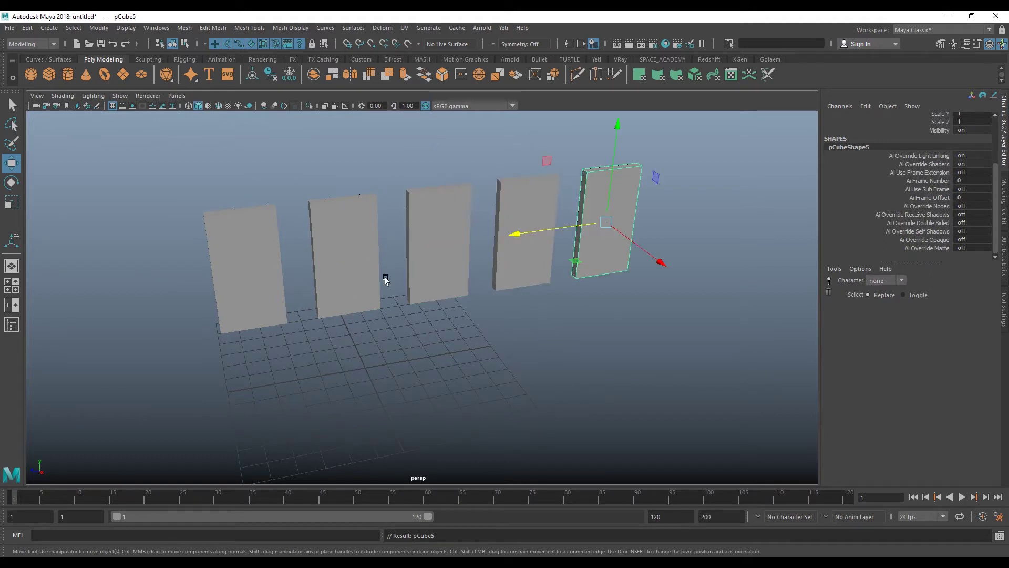
mouse_move(394, 282)
alt+mouse_down()
mouse_move(405, 273)
mouse_move(358, 306)
mouse_move(368, 316)
alt+mouse_up()
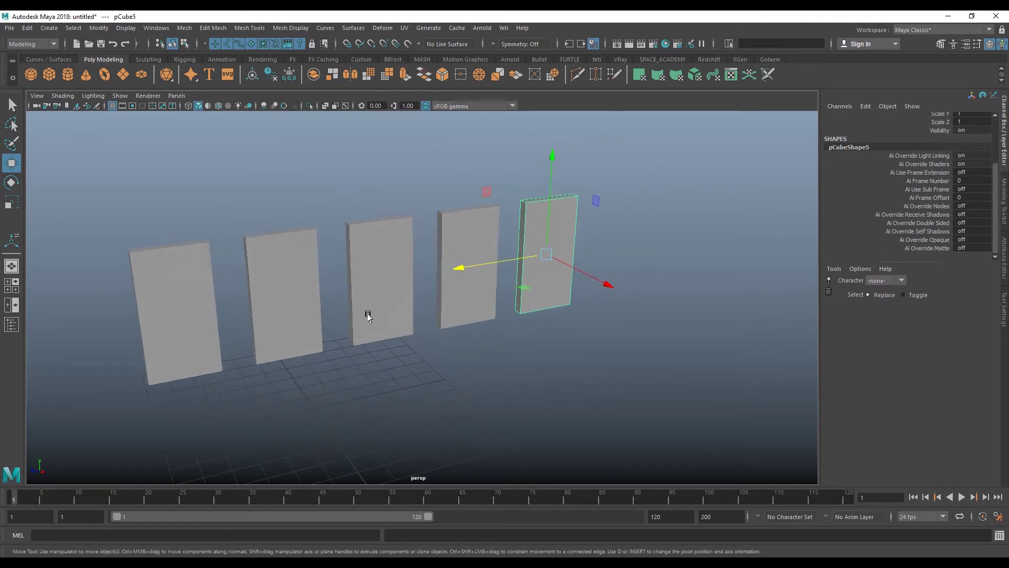
- Turn on Wireframe on Shaded with smoothed edges and select all five slabs
key(q)
click(219, 106)
alt+drag(360, 198, 455, 282)
click(284, 106)
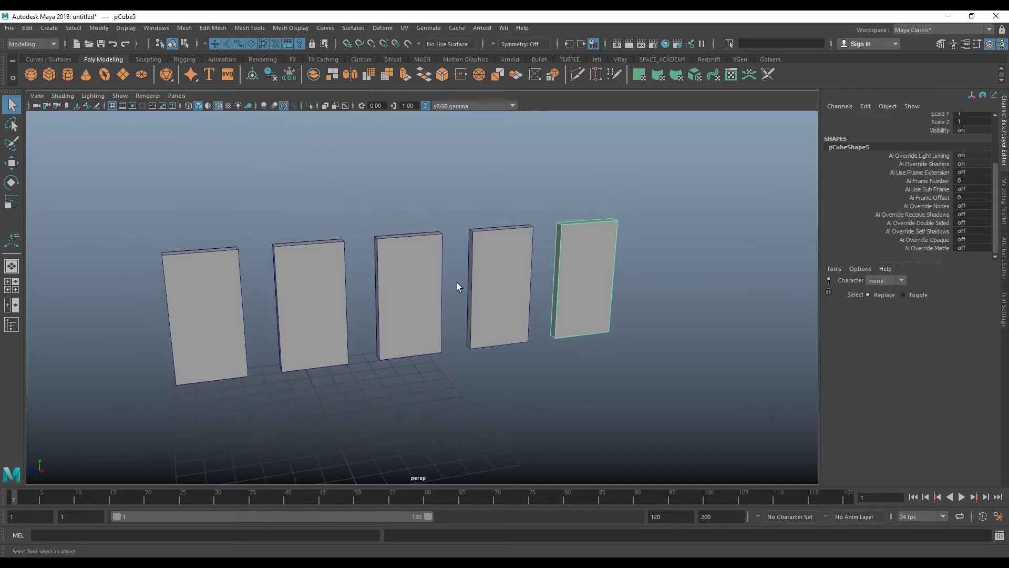
drag(112, 159, 612, 345)
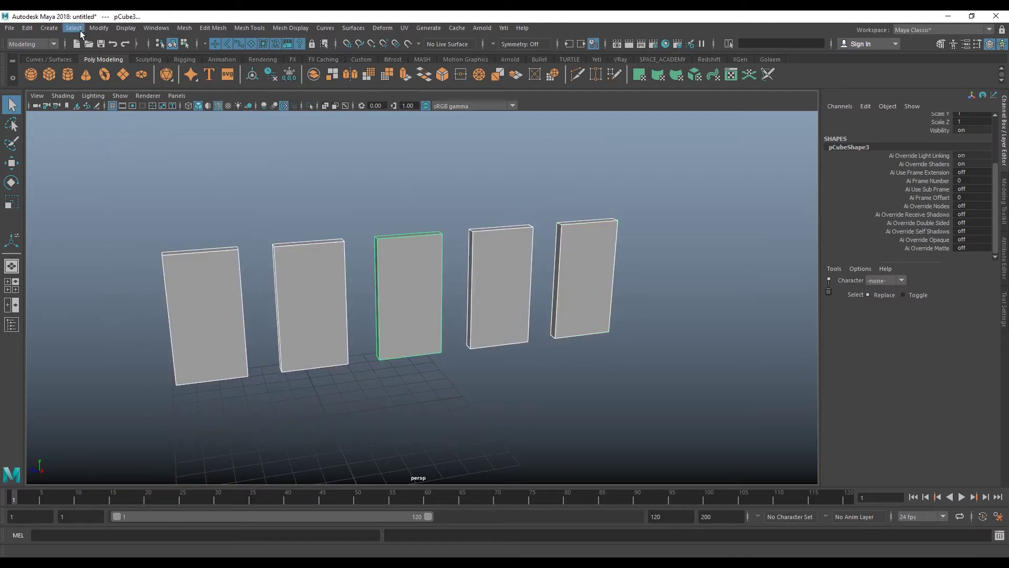
- Delete the construction history of the selected slabs
click(9, 28)
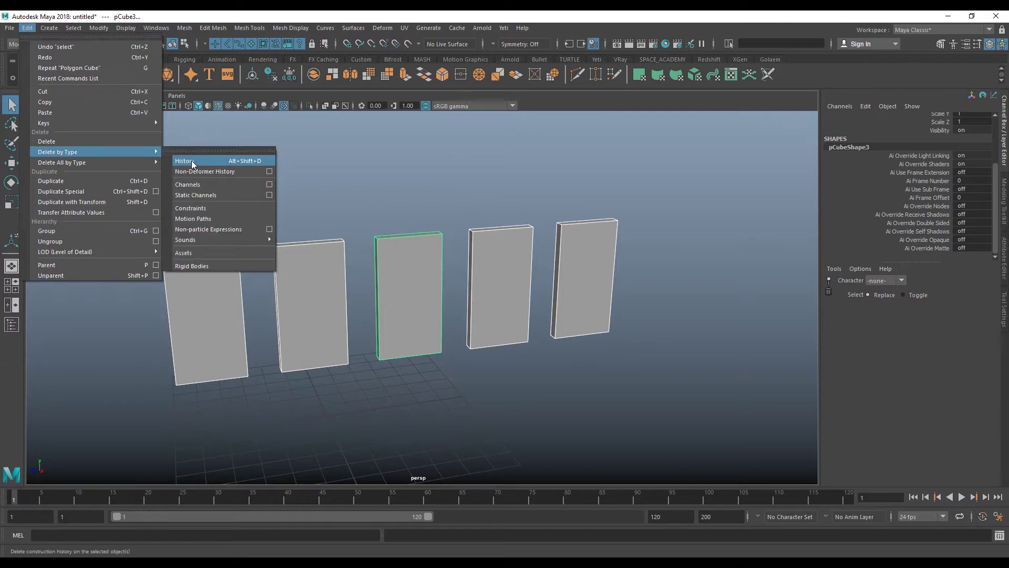
click(194, 160)
alt+drag(562, 311, 474, 186)
- Box-select the five slabs and choose Assign New Material from the right-click menu
click(475, 187)
drag(199, 203, 673, 307)
right_click(435, 290)
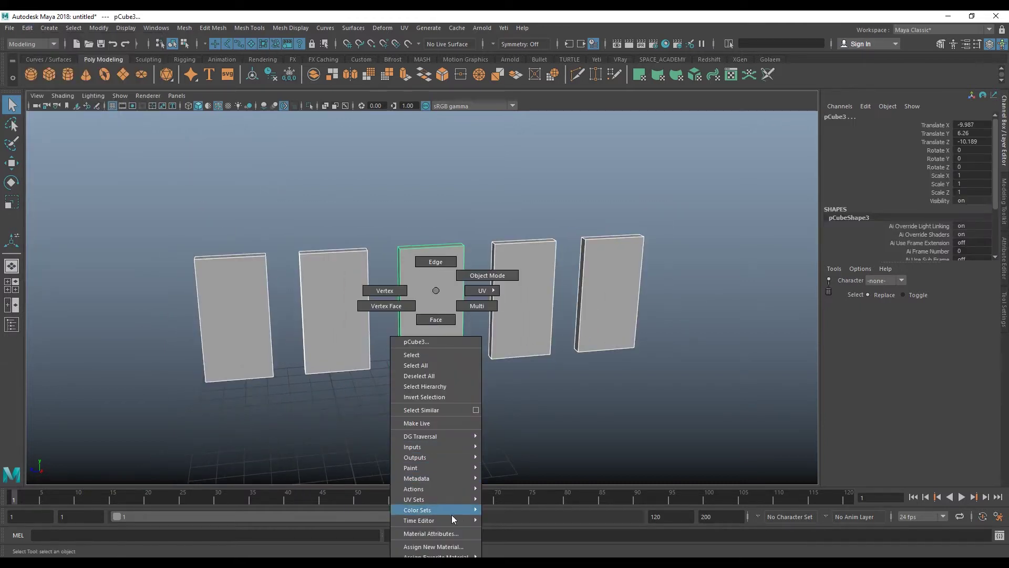
click(439, 547)
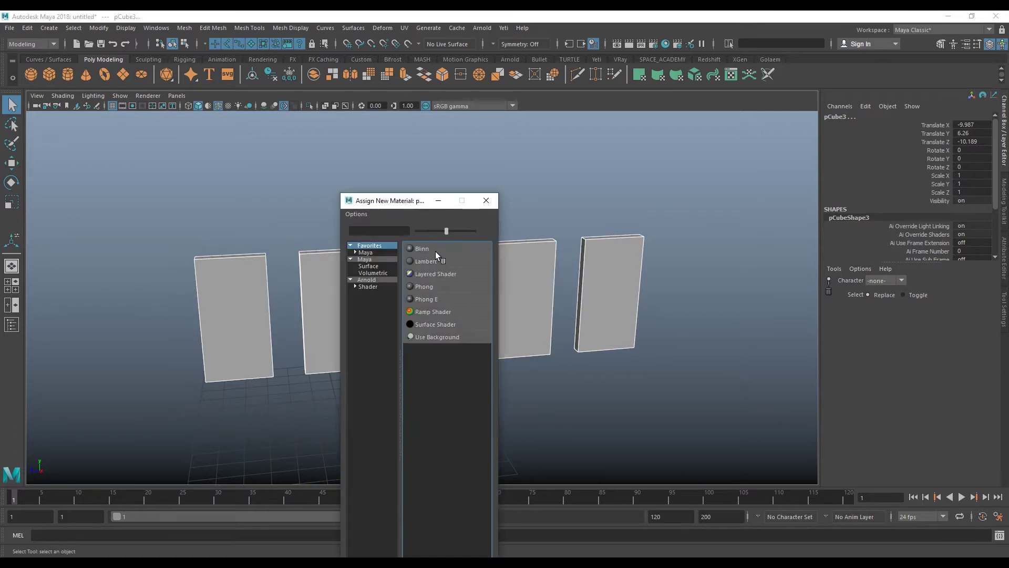
- Assign a new Blinn, blinn1, to the slabs, darken its Color to grey, and open the Color map chooser
click(435, 250)
click(859, 114)
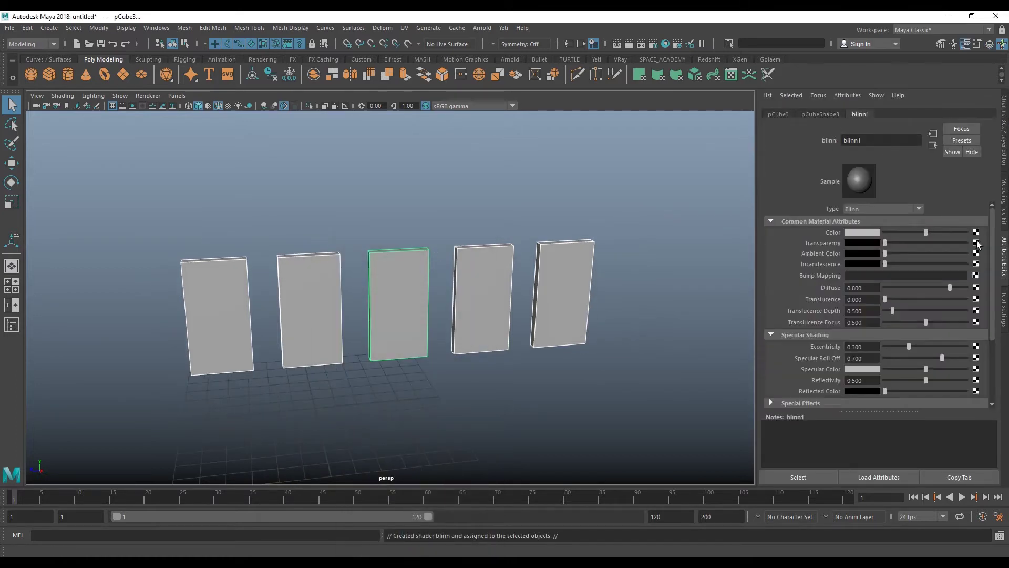
mouse_move(914, 234)
mouse_down()
mouse_move(904, 235)
mouse_move(933, 231)
mouse_move(892, 240)
mouse_up()
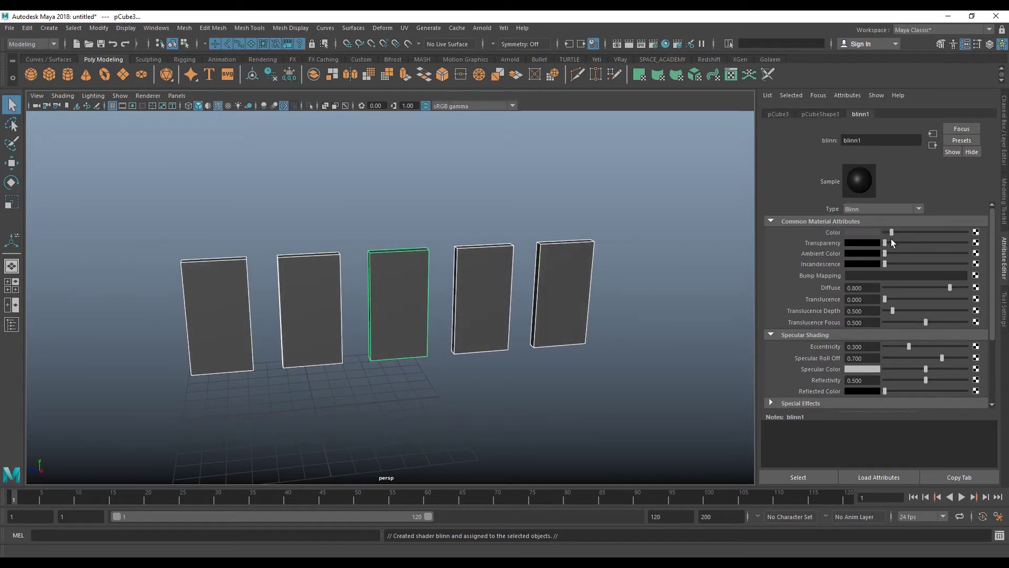
mouse_move(574, 342)
alt+right_down()
mouse_move(592, 349)
mouse_move(639, 310)
alt+right_up()
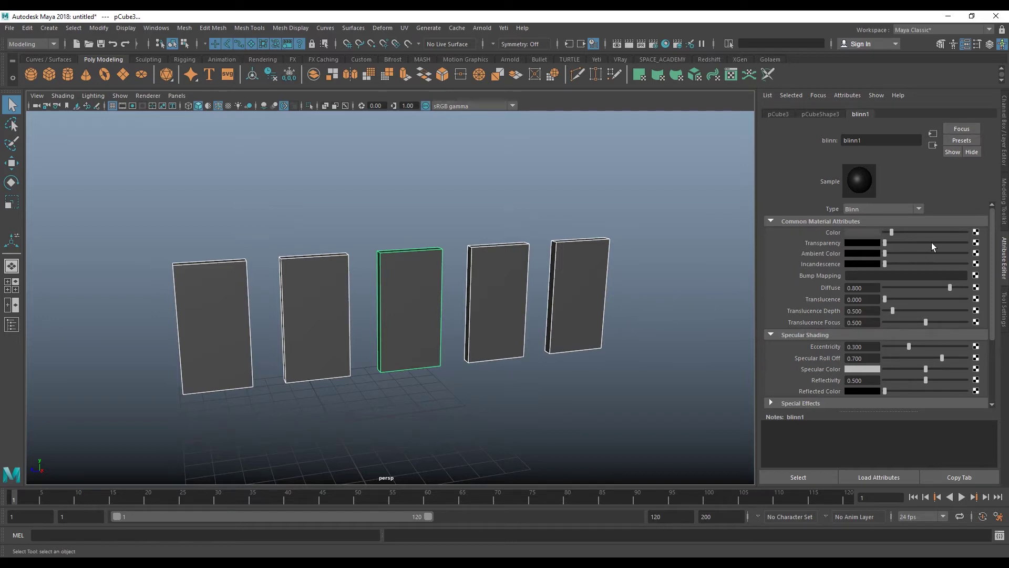
click(976, 233)
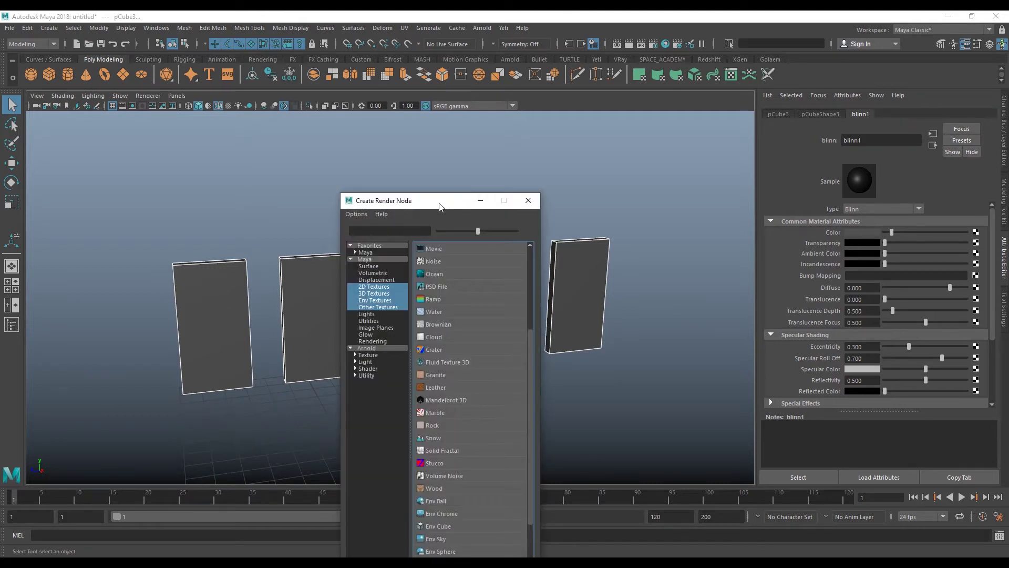
- Create a Bulge 2D texture for blinn1's Color and turn on Textured display in the viewport
drag(420, 200, 554, 155)
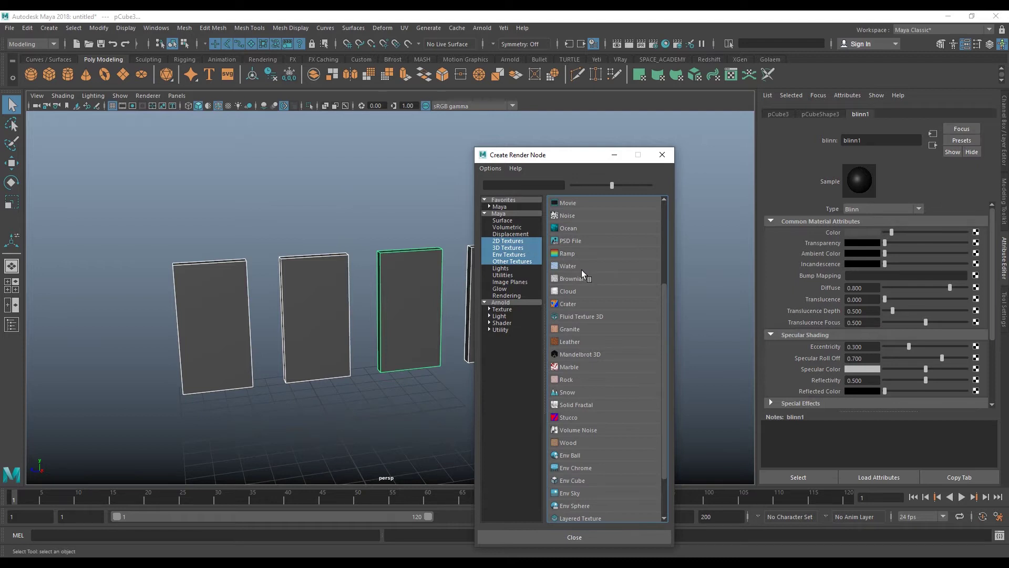
click(512, 241)
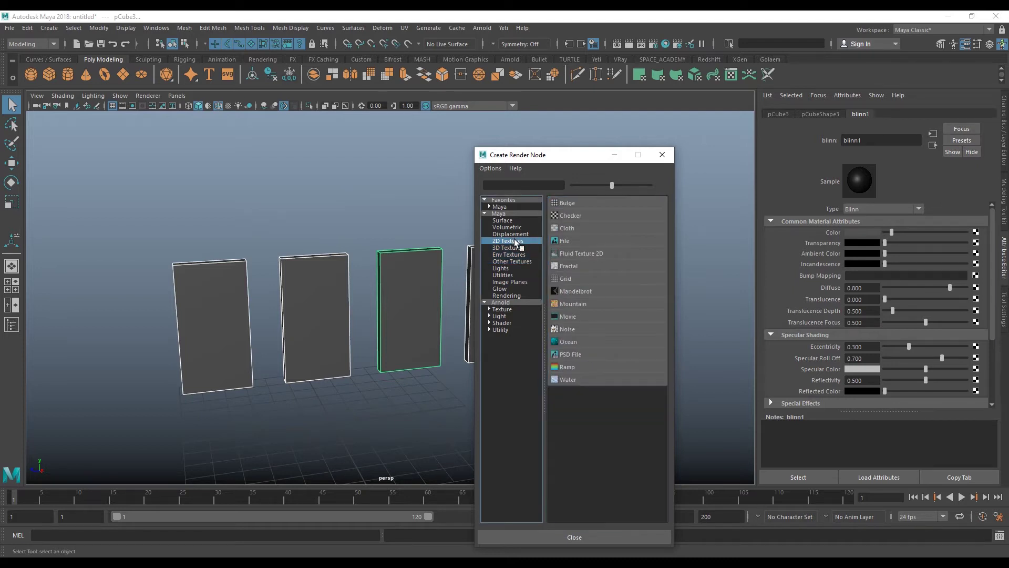
click(574, 205)
alt+drag(679, 219, 581, 292)
click(228, 105)
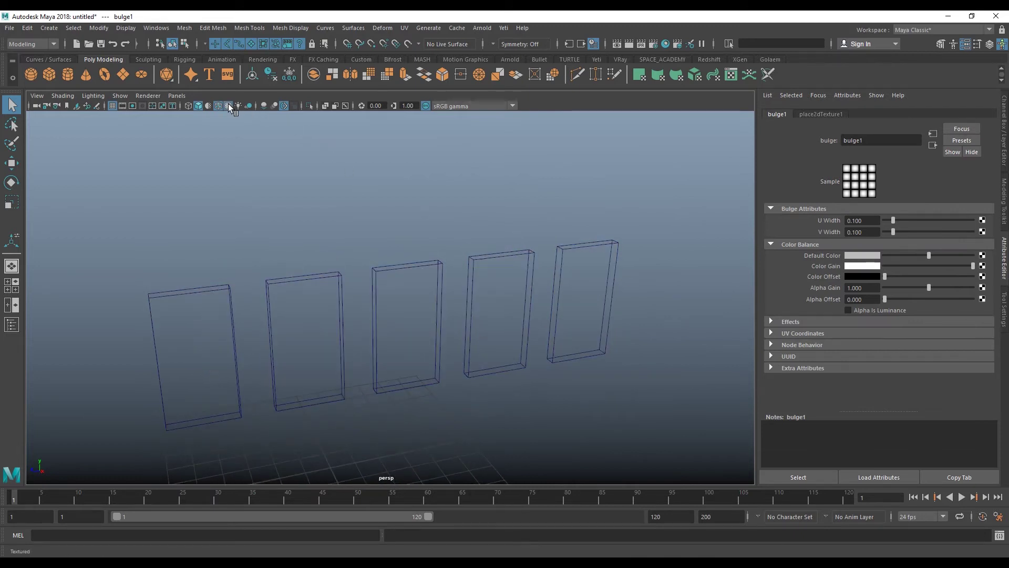
alt+middle_drag(358, 250, 362, 231)
alt+right_drag(362, 230, 388, 236)
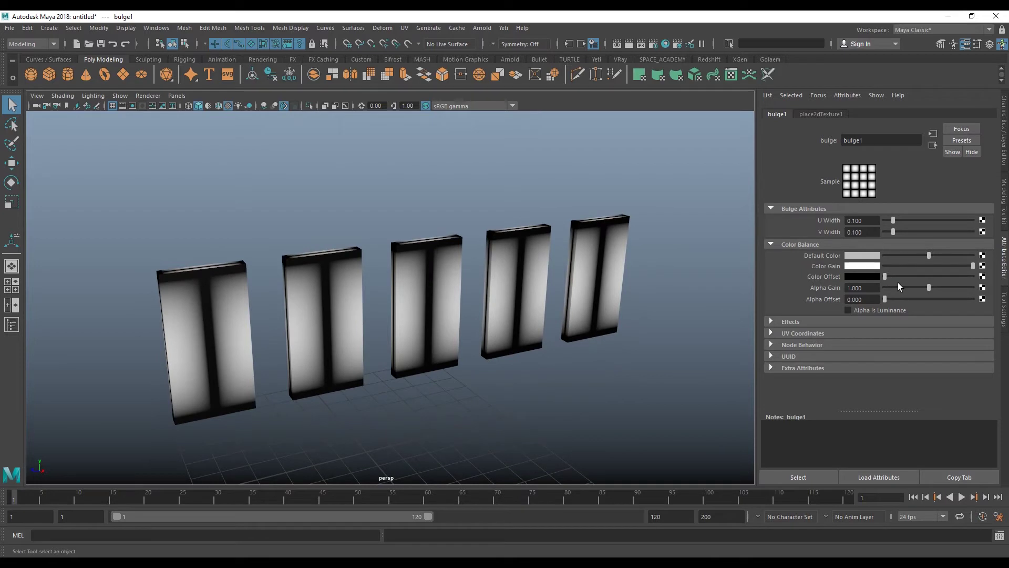
- Set bulge1's Color Offset to orange-red, Default Color to white and V Width to 0
click(869, 276)
click(862, 276)
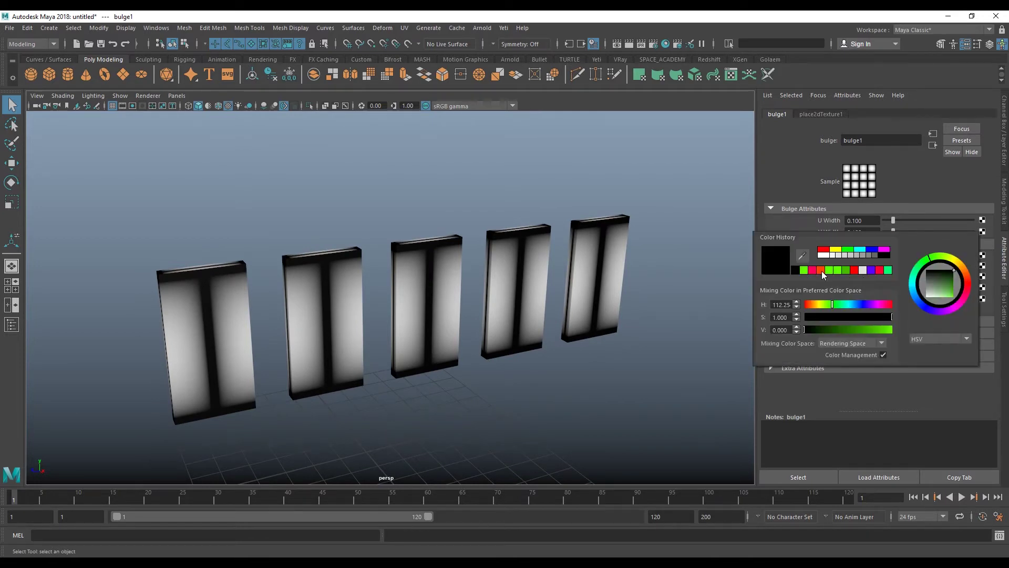
click(821, 271)
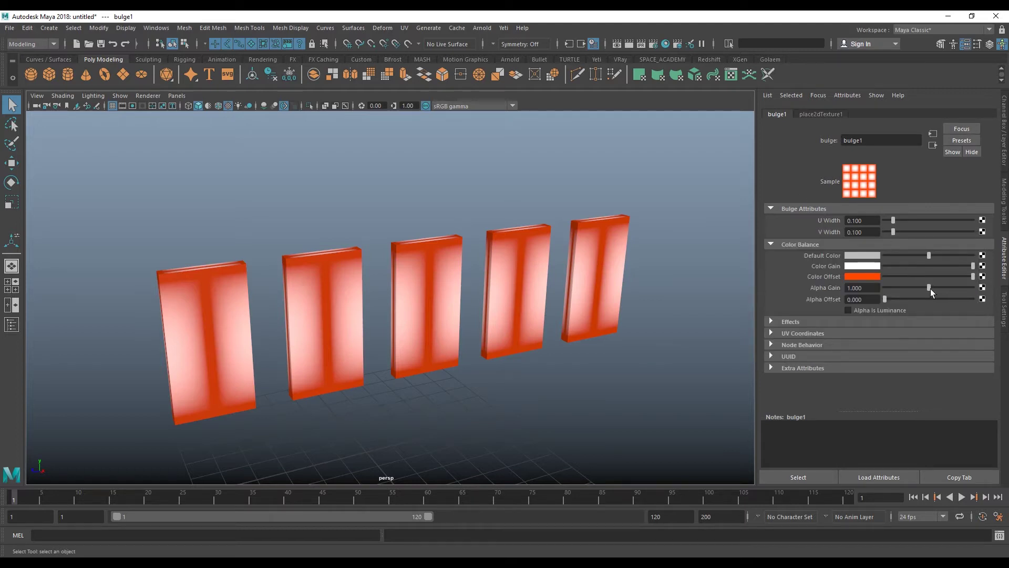
drag(929, 256, 975, 256)
mouse_move(893, 232)
mouse_down()
mouse_move(966, 234)
mouse_move(887, 250)
mouse_up()
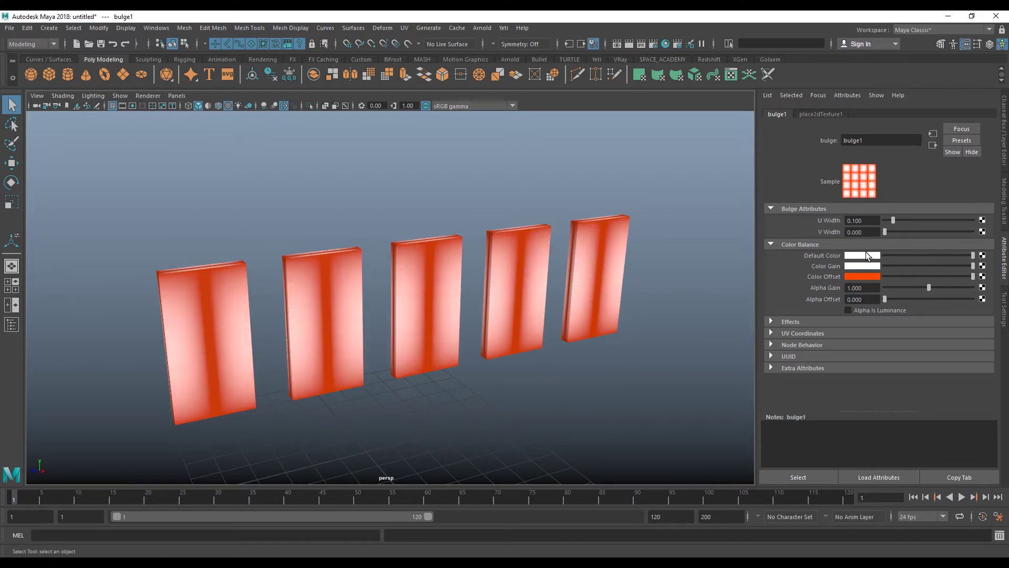
alt+drag(651, 278, 657, 279)
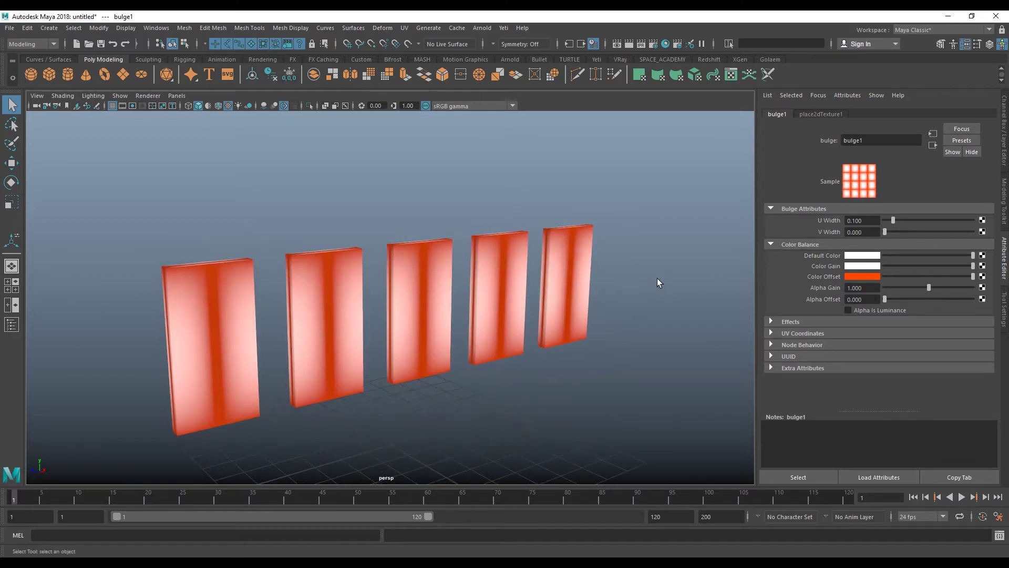
click(812, 112)
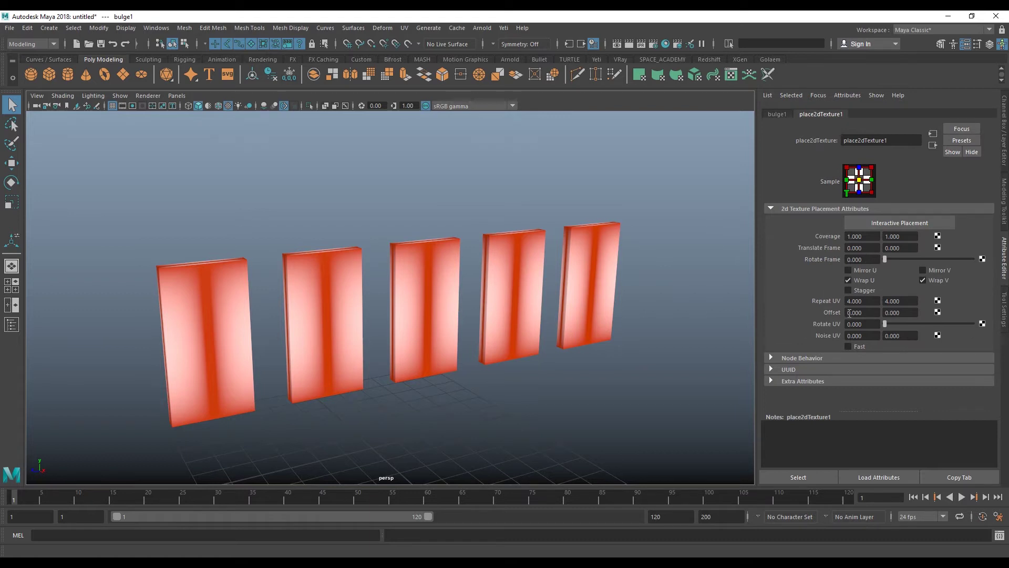
- Set place2dTexture1's Repeat UV to 40 × 40
click(869, 302)
text(40)
key(Return)
click(909, 300)
text(40)
key(Return)
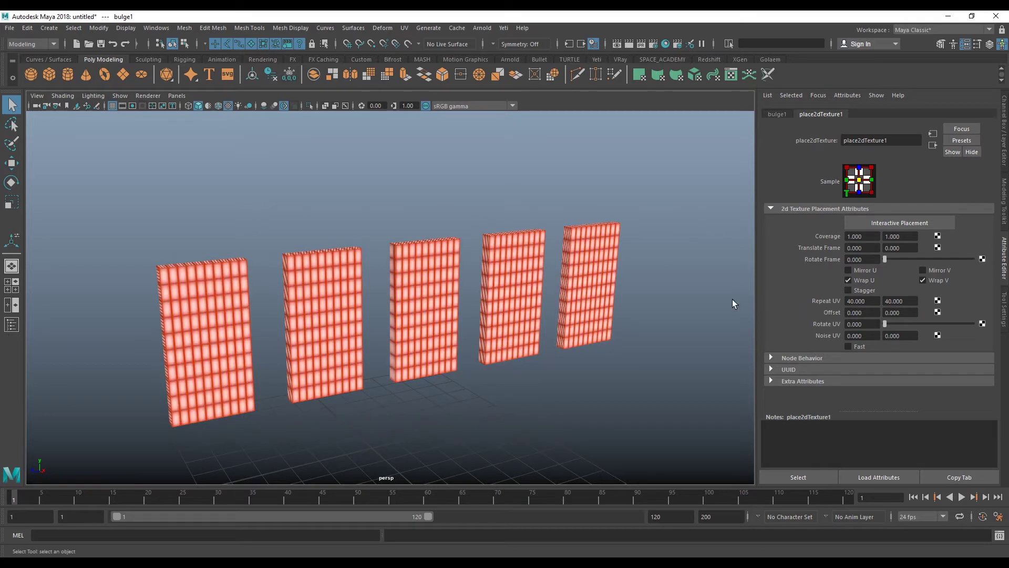
- Orbit and pan the view to inspect the densely tiled panels from the front
mouse_move(548, 294)
alt+mouse_down()
mouse_move(593, 300)
mouse_move(575, 294)
alt+mouse_up()
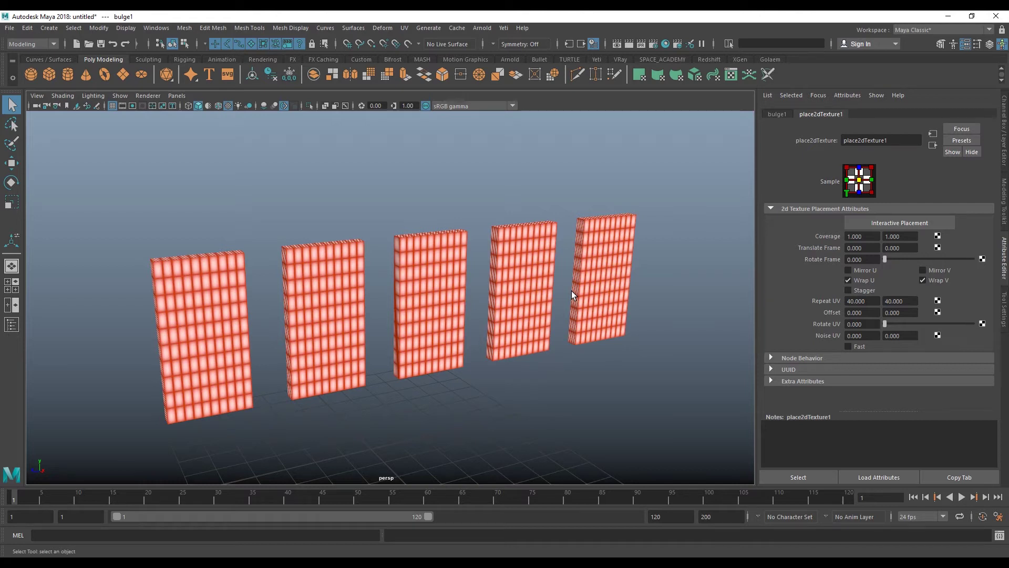
alt+drag(597, 284, 590, 284)
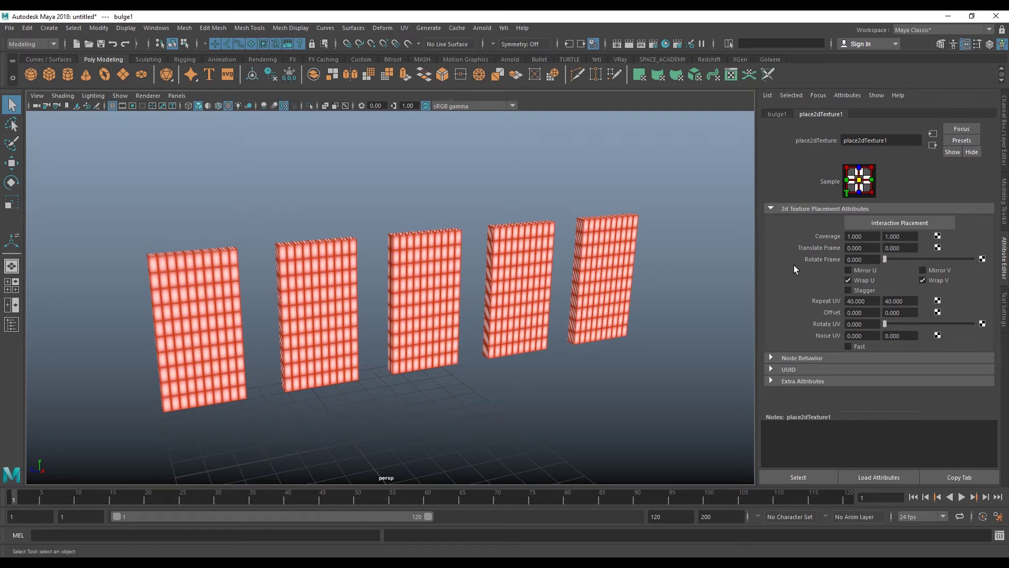
alt+middle_drag(658, 296, 632, 297)
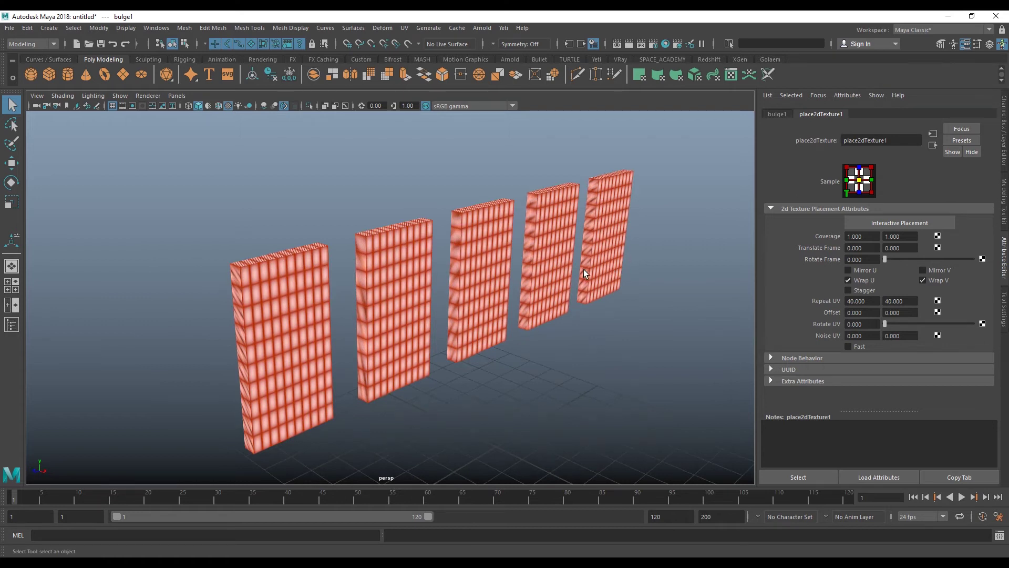
alt+drag(583, 269, 620, 251)
mouse_move(657, 203)
alt+mouse_down()
mouse_move(604, 208)
mouse_move(616, 198)
mouse_move(603, 207)
mouse_move(626, 232)
alt+mouse_up()
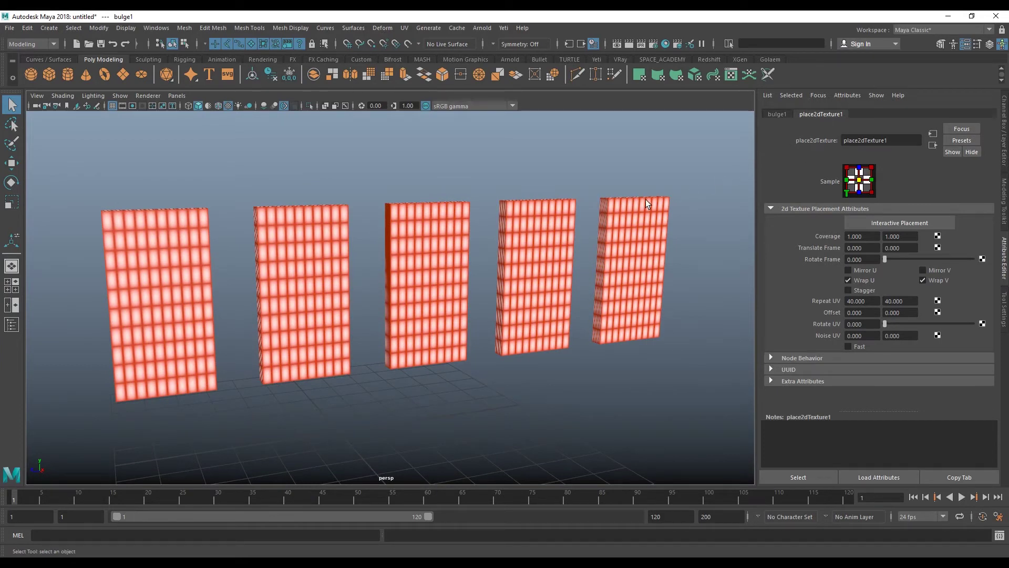
alt+middle_drag(641, 201, 643, 204)
mouse_move(643, 204)
alt+mouse_down()
mouse_move(651, 210)
mouse_move(619, 218)
alt+mouse_up()
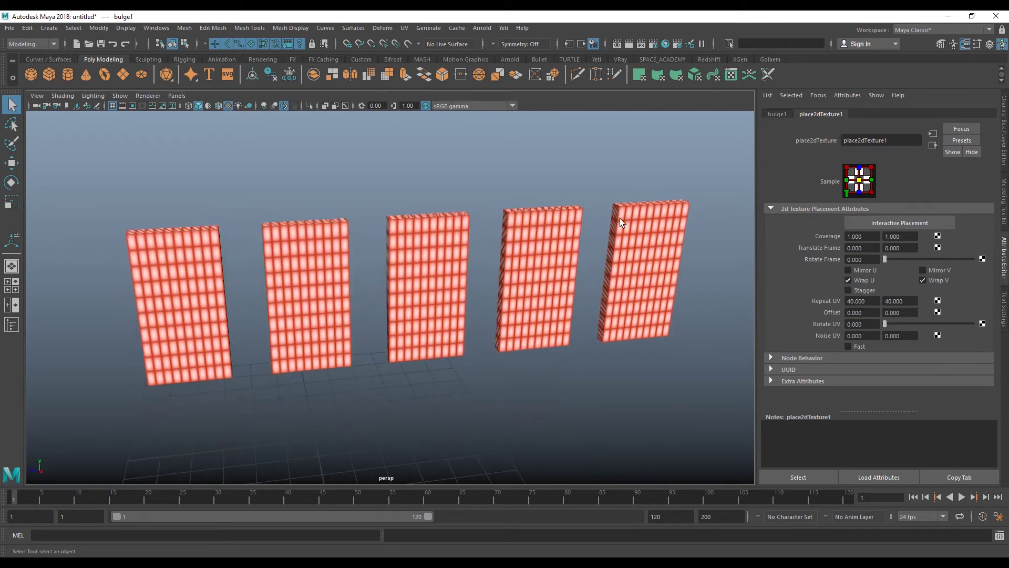
click(867, 300)
alt+drag(599, 288, 734, 328)
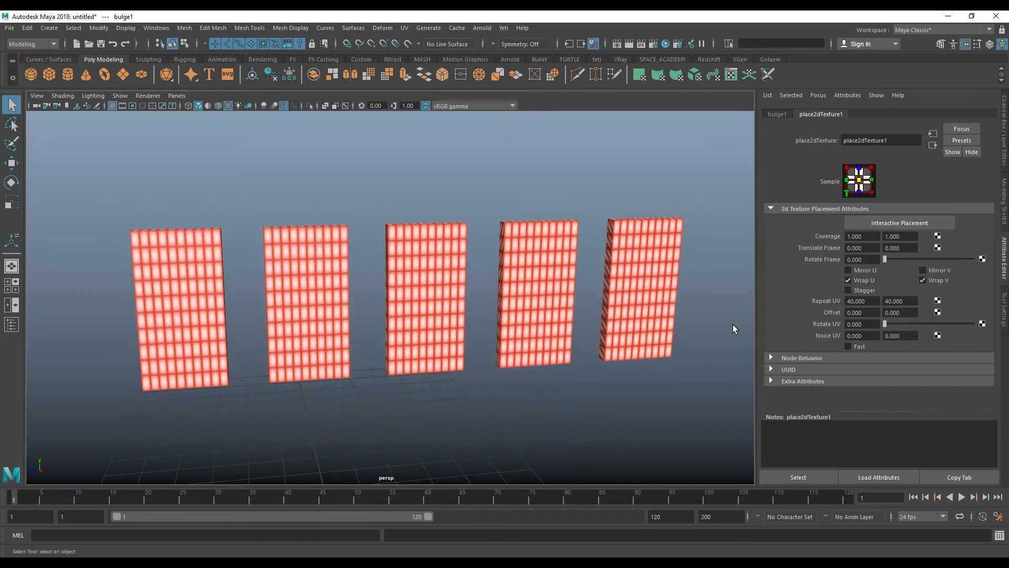
- From the Repeat UV right-click menu, create a new Double Switch utility, doubleShadingSwitch1
right_click(862, 301)
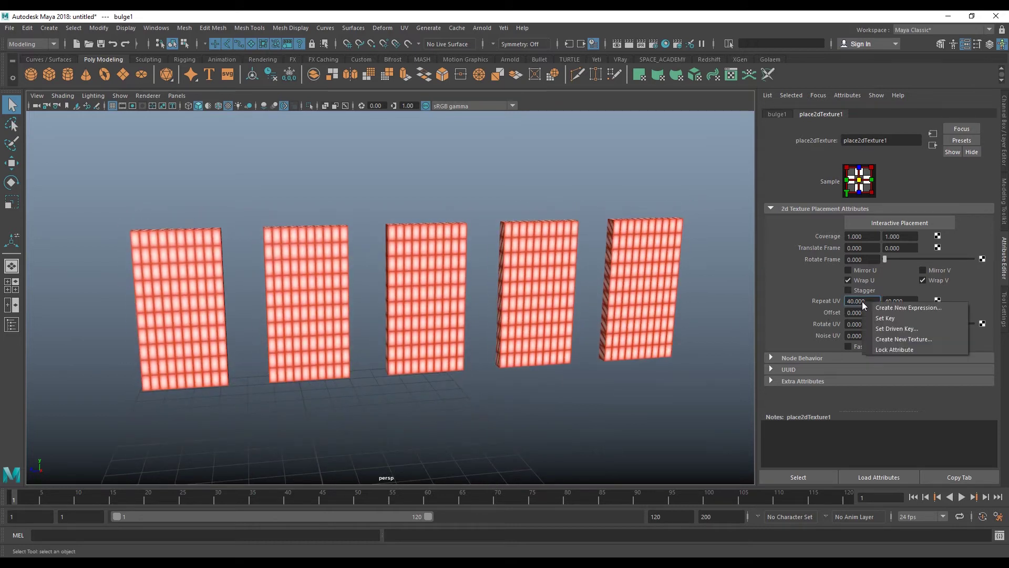
click(911, 340)
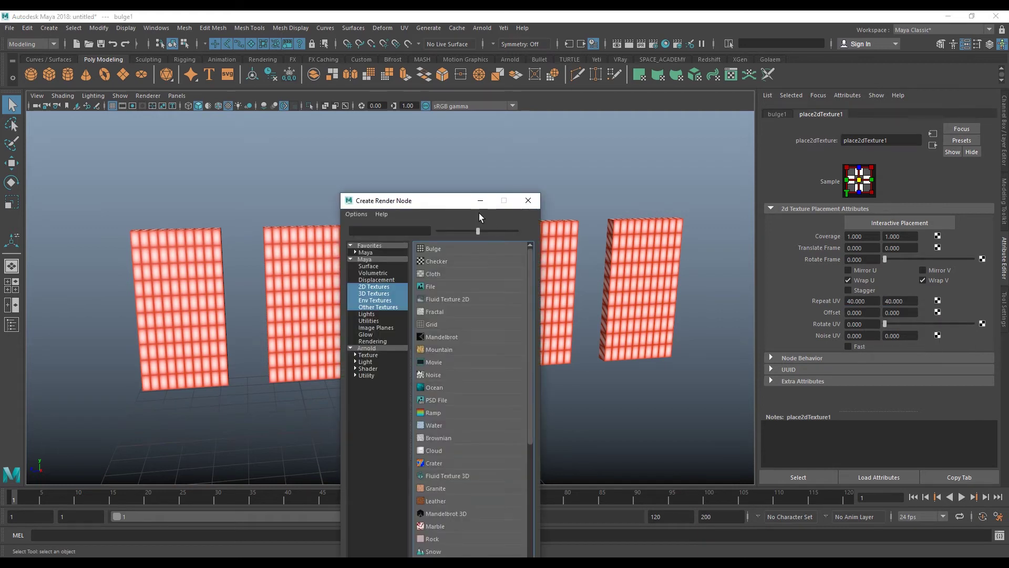
drag(445, 206, 632, 139)
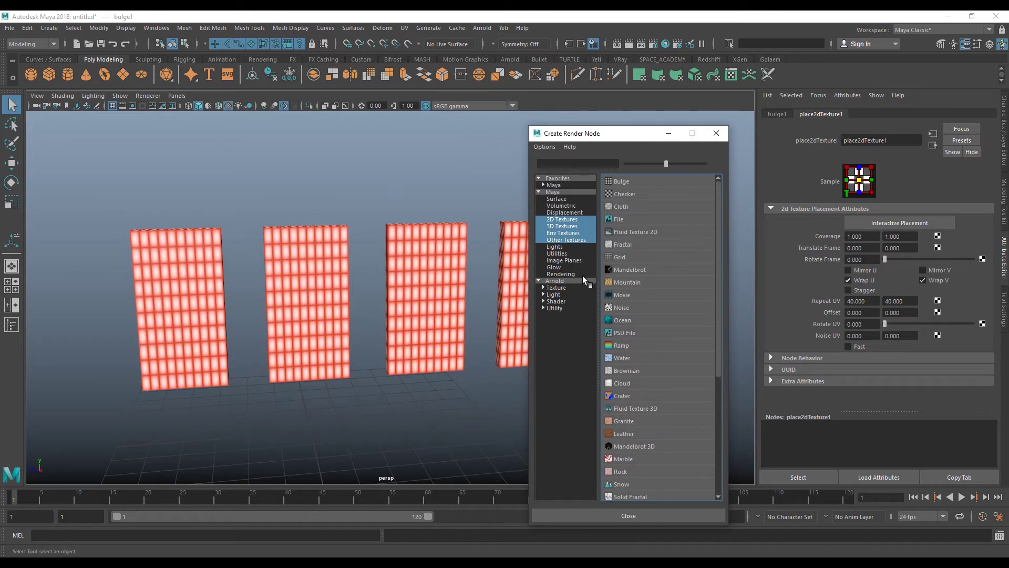
click(557, 253)
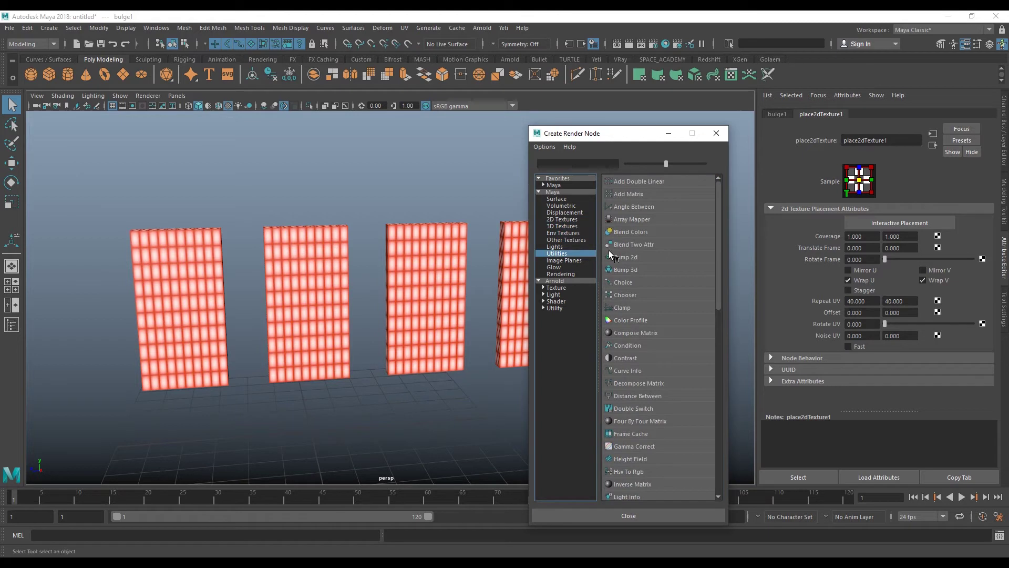
click(636, 409)
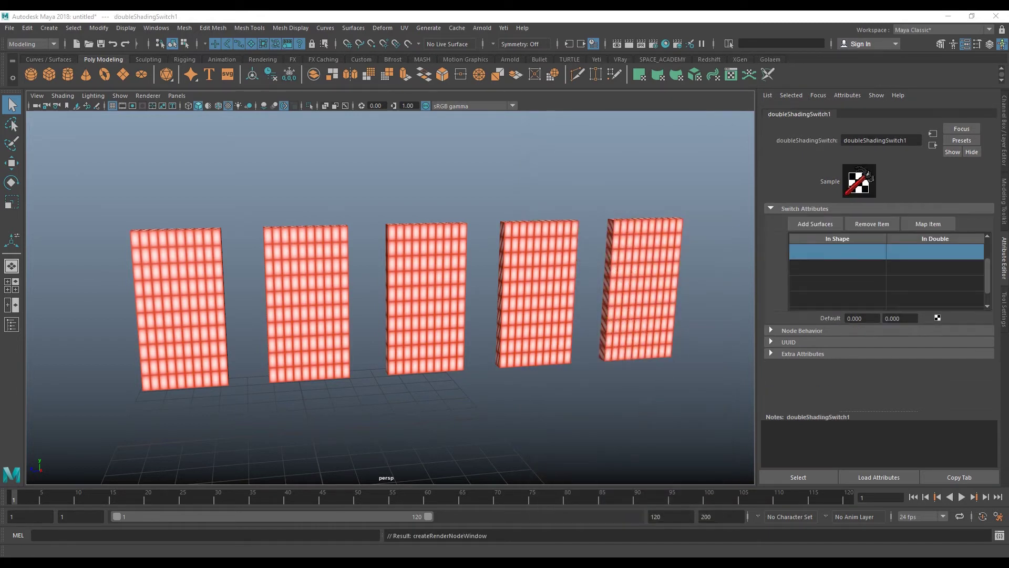
- Connect doubleShadingSwitch1's output to place2dTexture1's repeatUV, turning the panels solid orange
drag(540, 171, 544, 150)
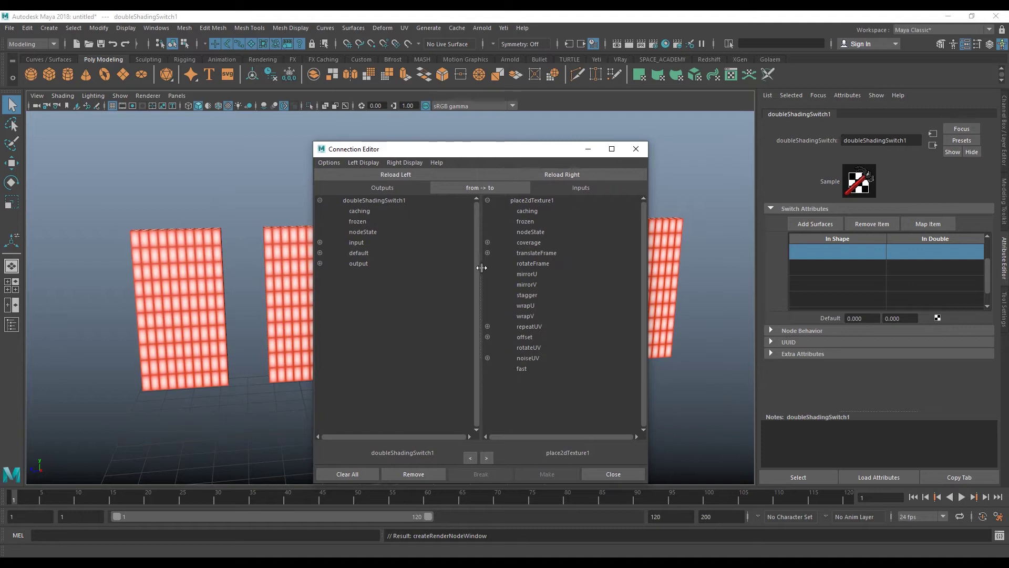
click(320, 242)
click(371, 245)
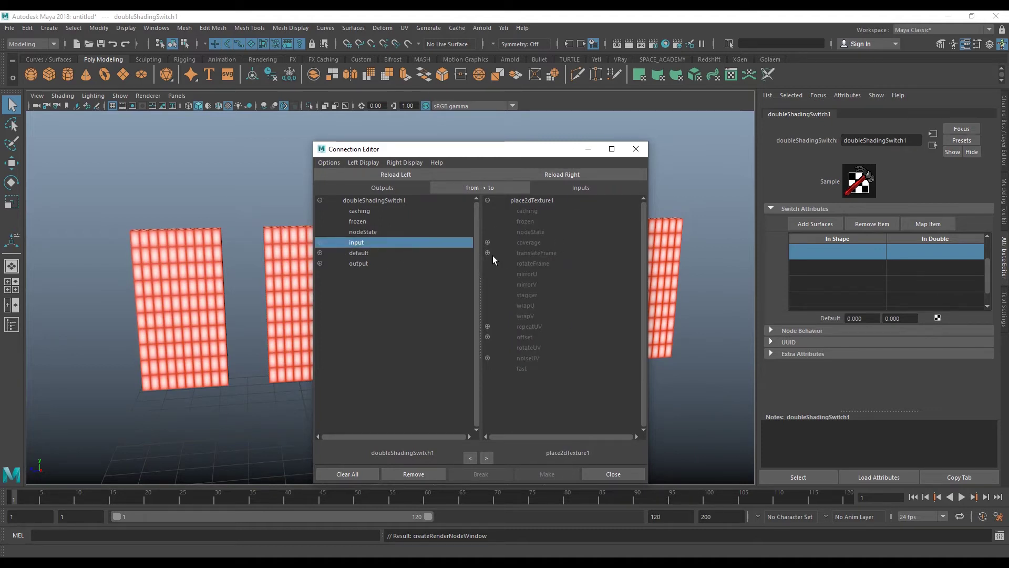
click(487, 242)
click(487, 273)
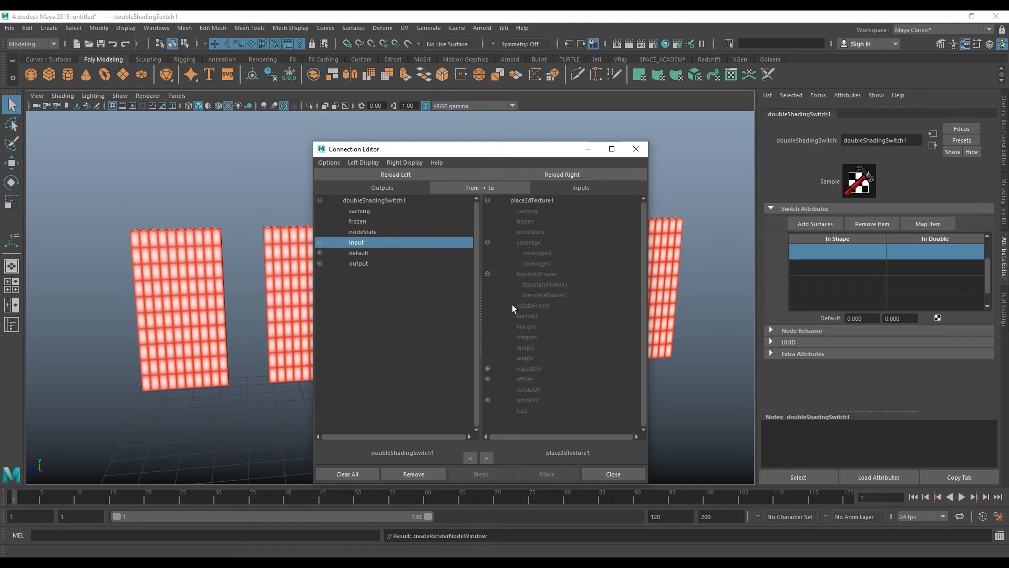
click(488, 368)
click(321, 263)
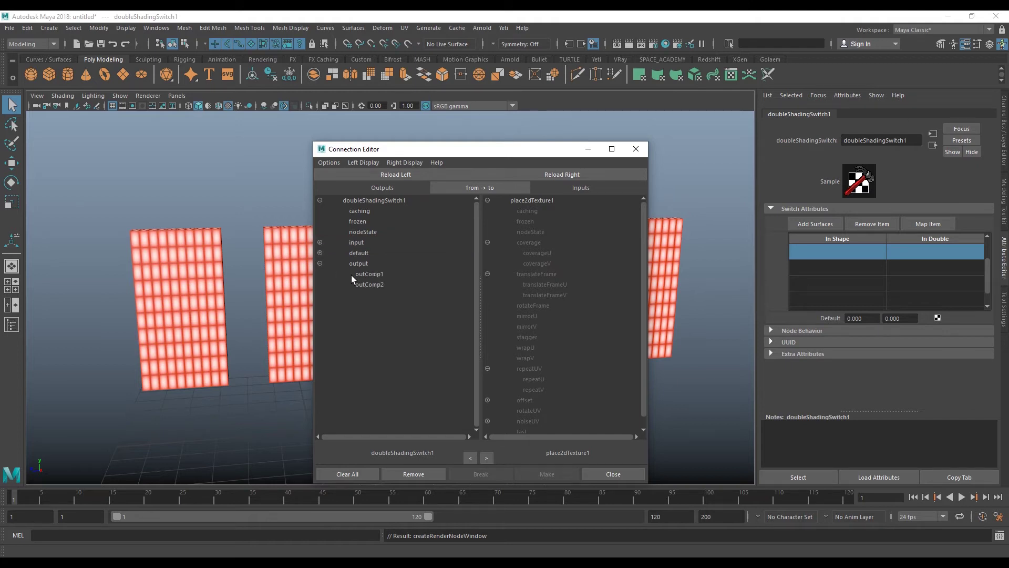
click(369, 266)
scroll(593, 379, down, 1)
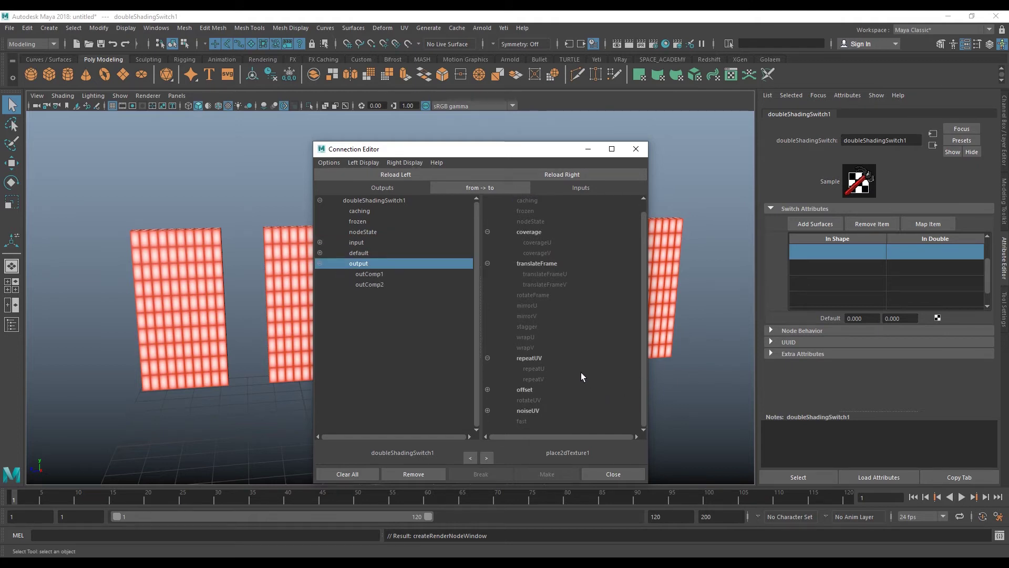
click(540, 358)
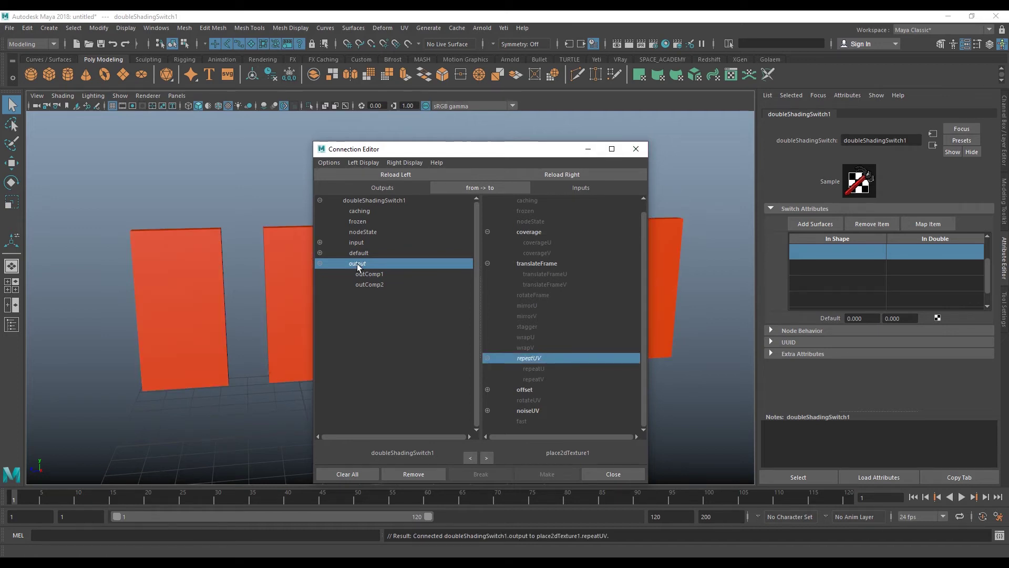
- Preview the scene with a Playblast, then close the preview
click(156, 27)
click(194, 158)
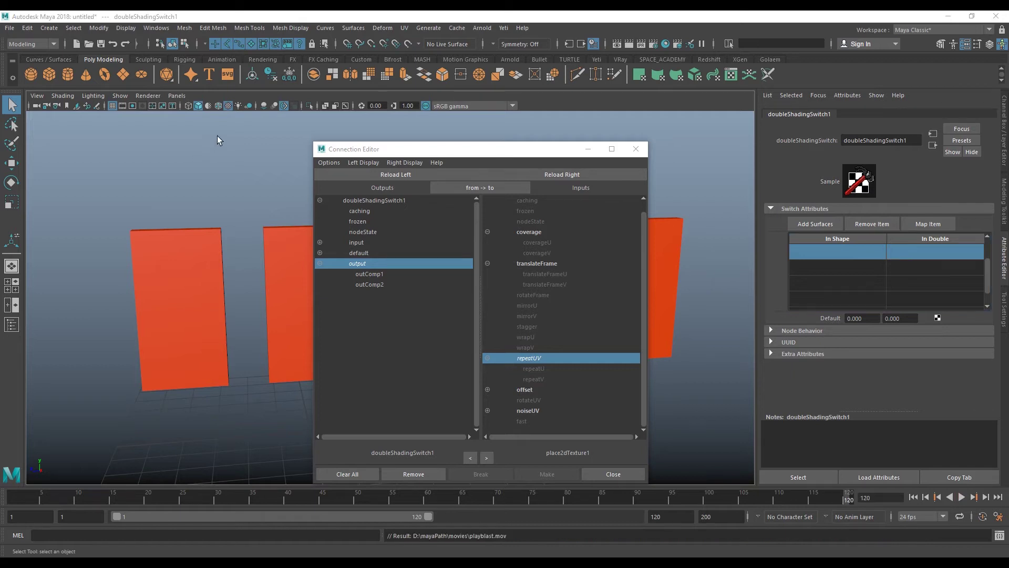
click(745, 111)
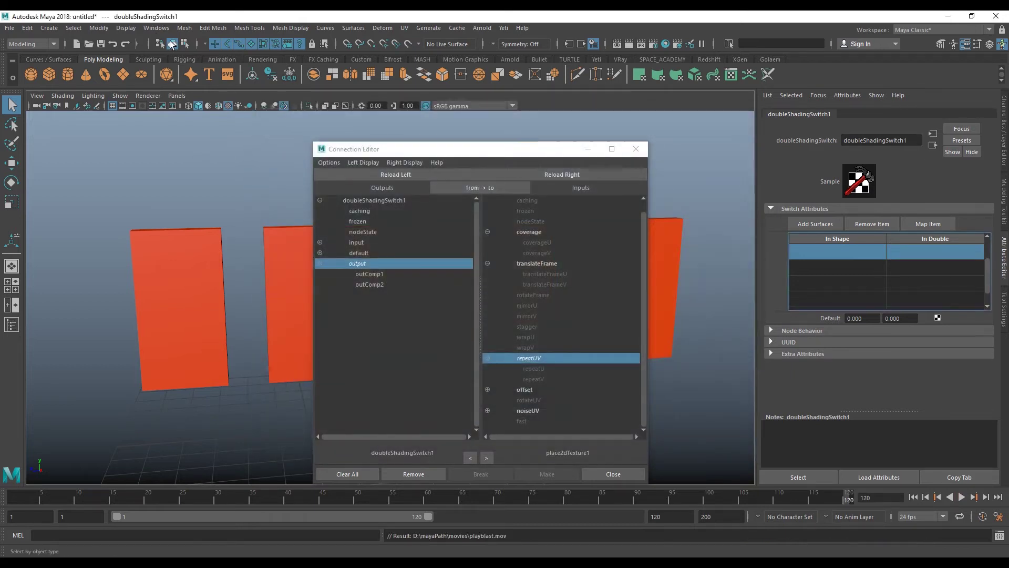
click(154, 29)
- Load pCube1's shading nodes into the Node Editor
click(200, 153)
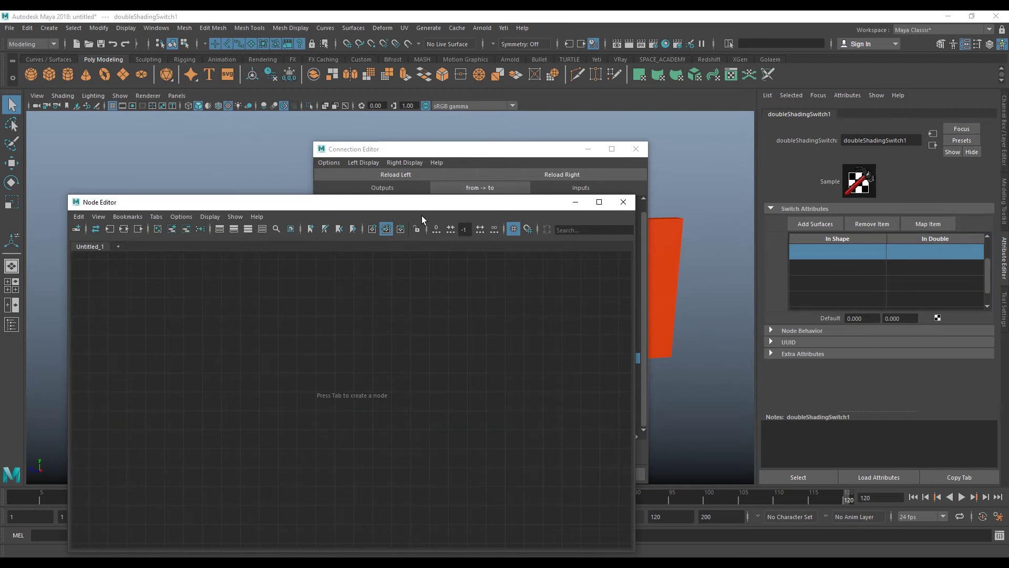
drag(383, 208, 686, 320)
click(178, 310)
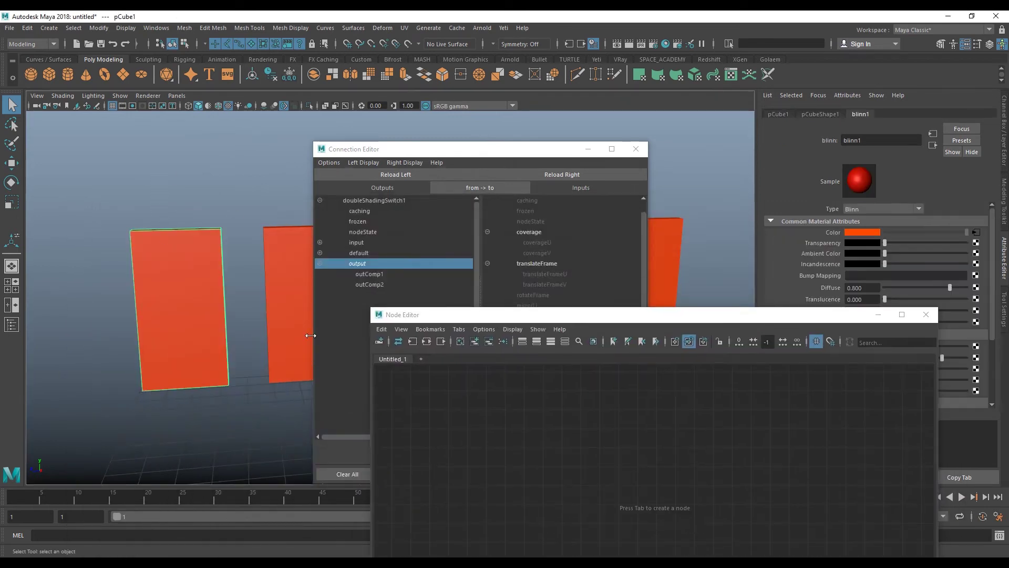
click(440, 341)
drag(436, 314, 315, 112)
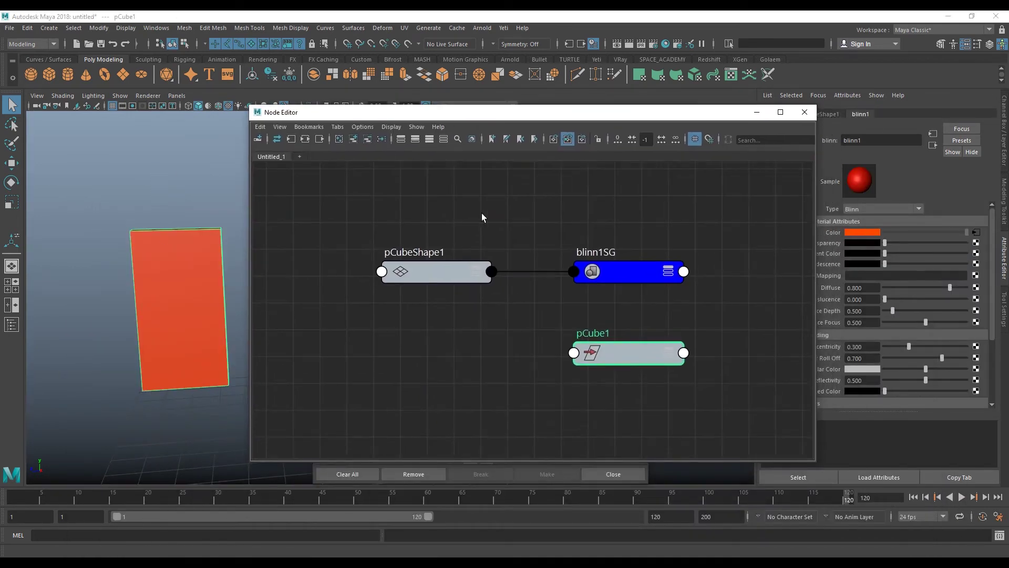
drag(617, 274, 596, 257)
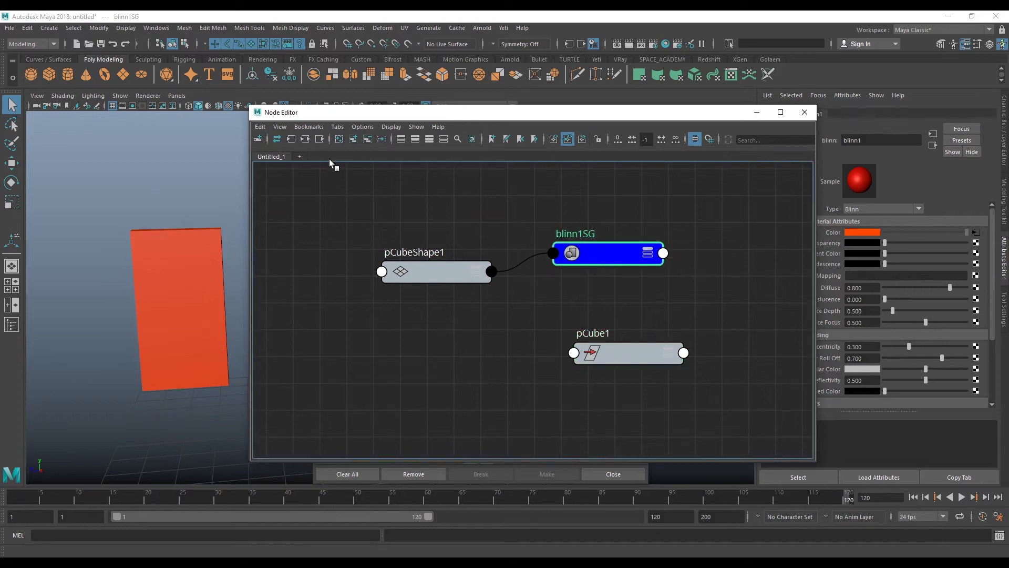
- Graph blinn1SG's full network full-screen, moving doubleShadingSwitch1 to the left
click(306, 138)
scroll(500, 213, up, 3)
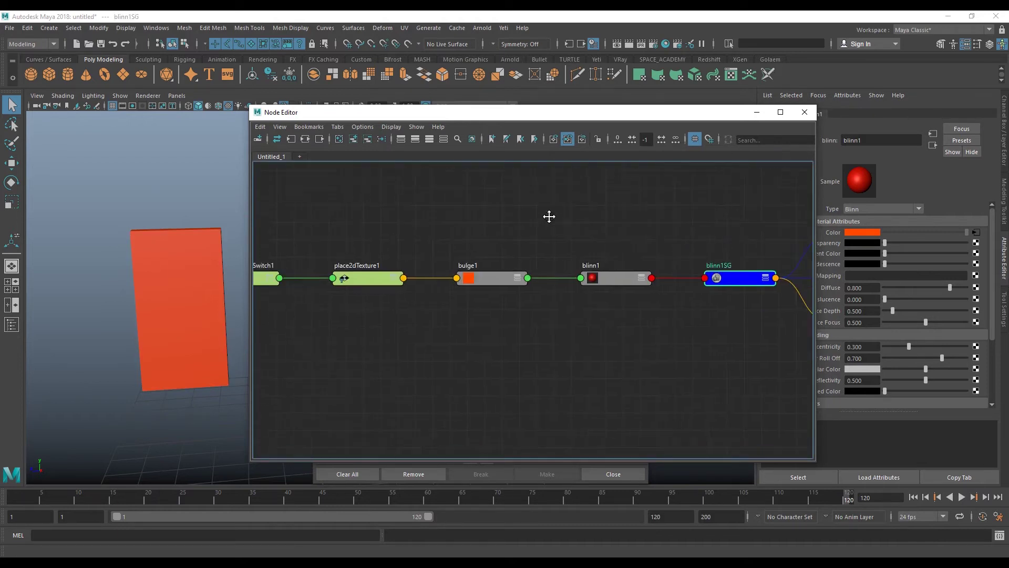
double_click(520, 115)
scroll(522, 239, down, 2)
scroll(468, 247, up, 3)
middle_drag(468, 247, 583, 266)
drag(289, 249, 222, 252)
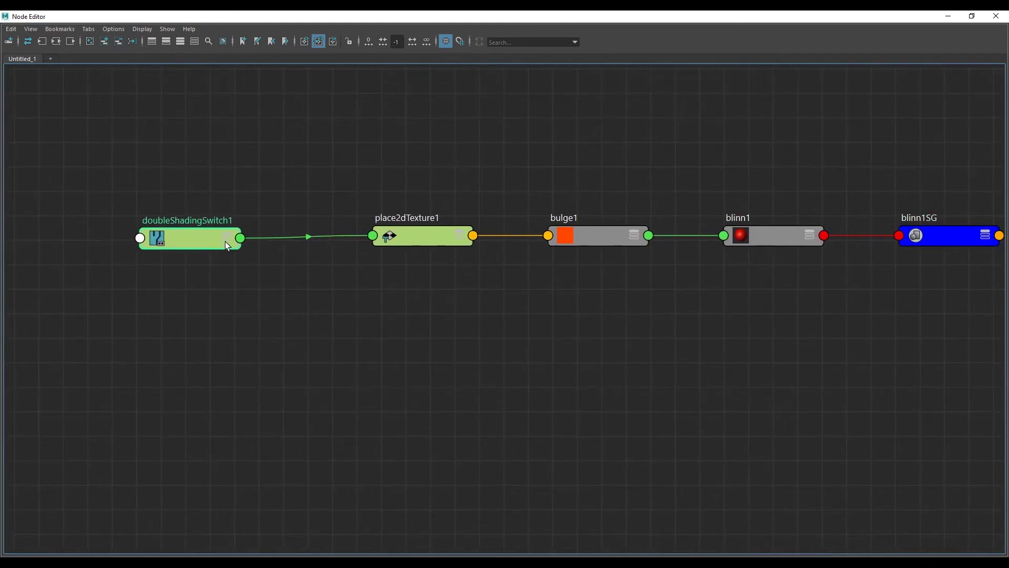
- Show full attributes on doubleShadingSwitch1 and place2dTexture1, expanding the switch Output
click(224, 242)
drag(225, 241, 205, 196)
click(211, 237)
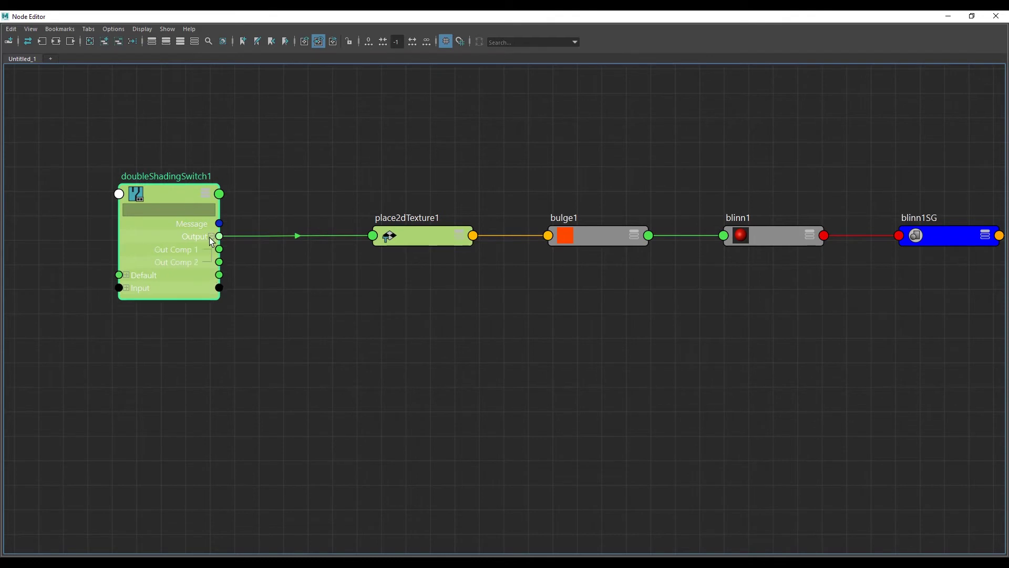
click(459, 236)
drag(440, 235, 421, 145)
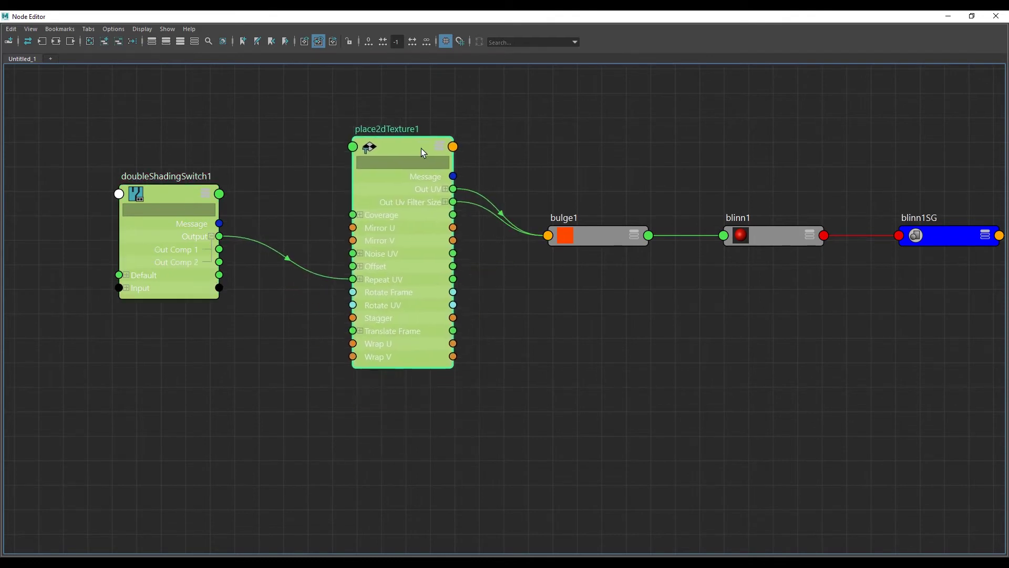
middle_drag(464, 266, 522, 308)
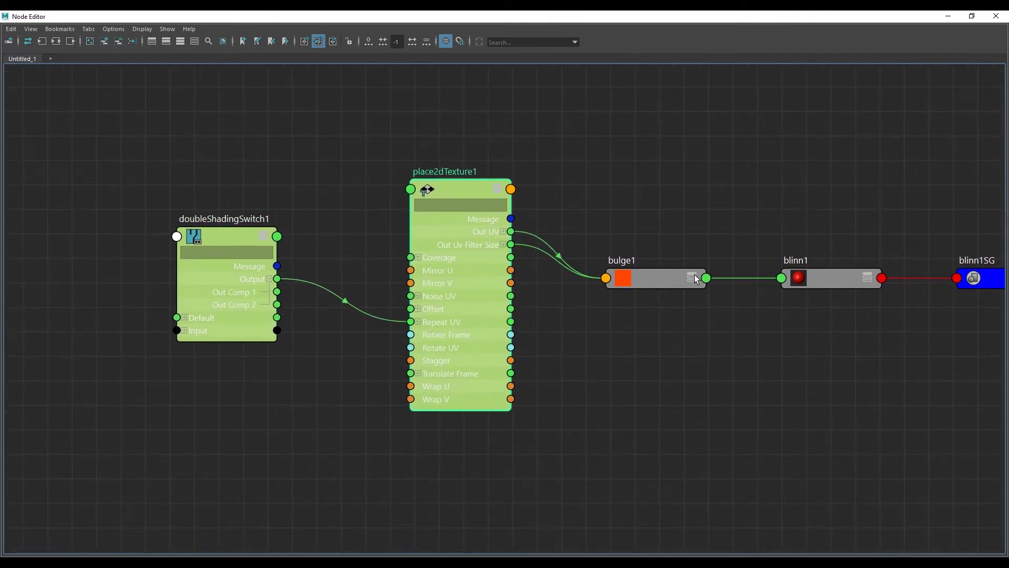
- Expand bulge1 and move it and its downstream nodes to the far right
click(693, 278)
drag(663, 288, 674, 206)
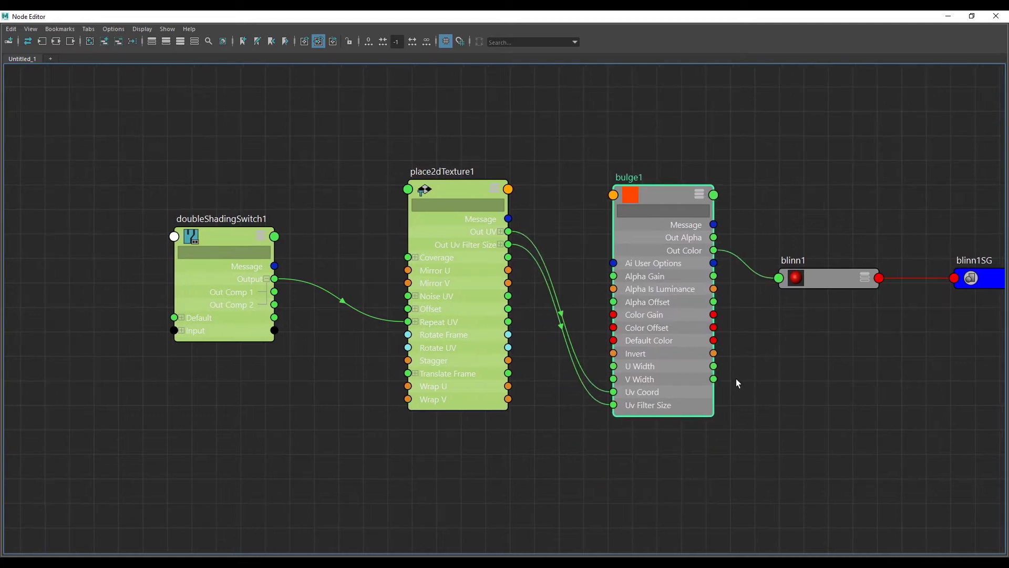
drag(677, 393, 682, 322)
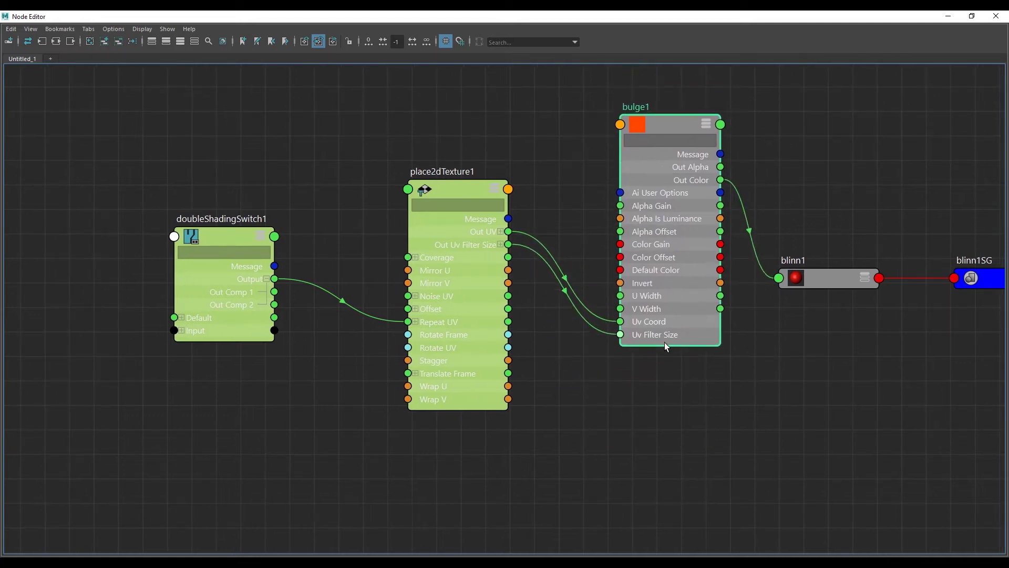
mouse_move(668, 289)
mouse_down()
mouse_move(670, 371)
mouse_move(686, 341)
mouse_up()
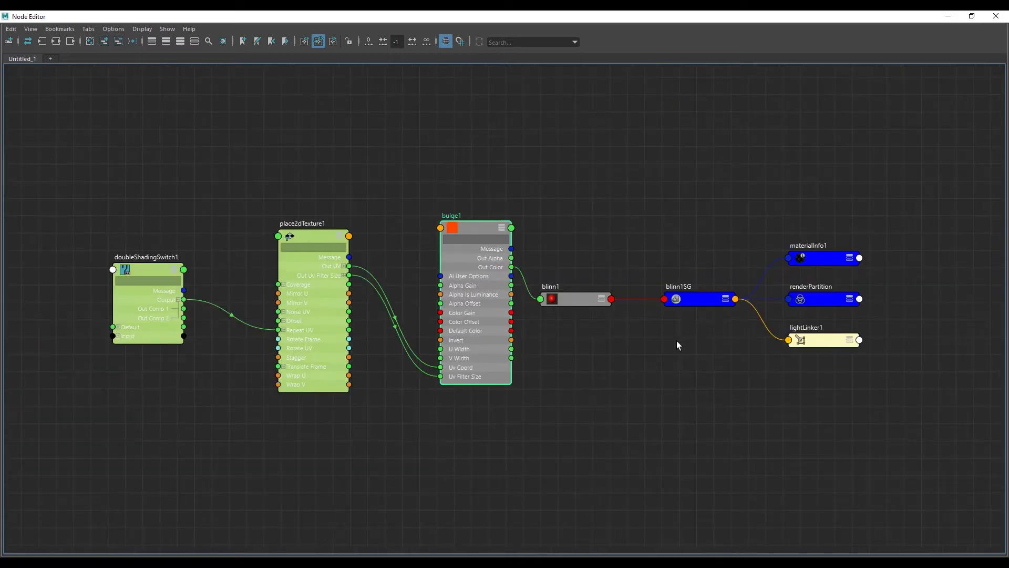
drag(677, 296, 649, 296)
drag(867, 462, 474, 196)
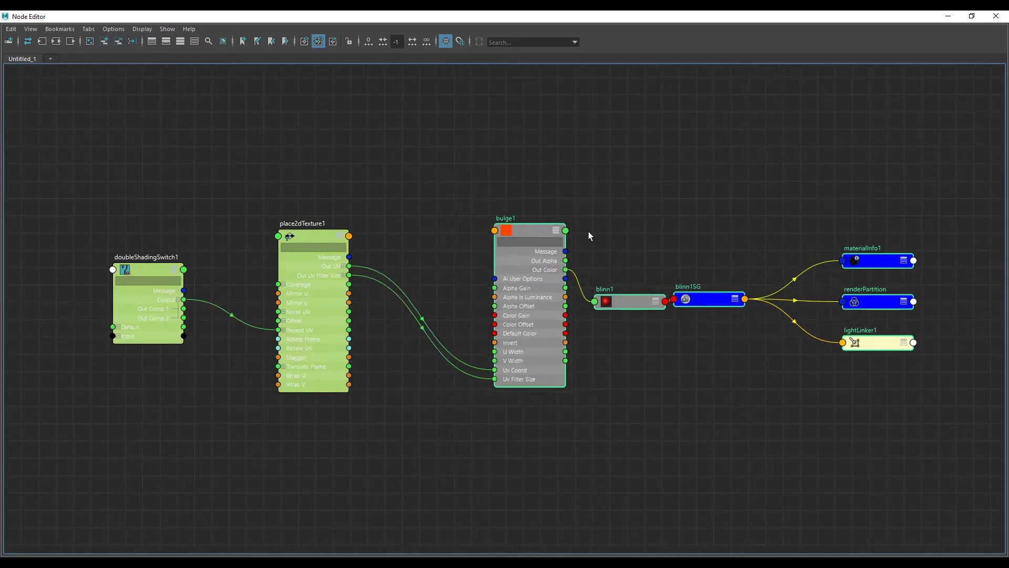
drag(477, 231, 861, 226)
alt+middle_drag(487, 277, 523, 274)
drag(385, 234, 501, 223)
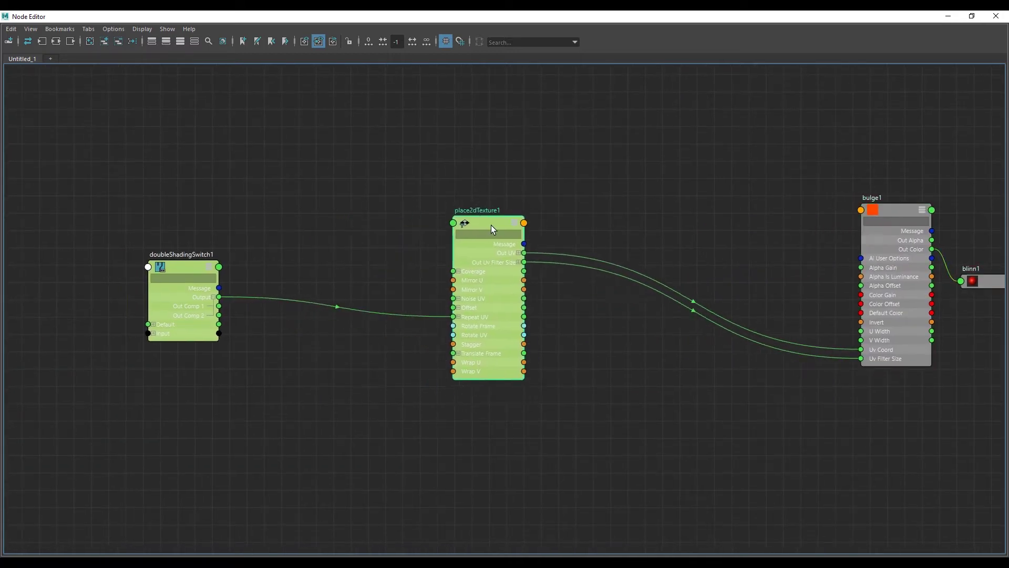
alt+middle_drag(186, 266, 258, 247)
- Reposition doubleShadingSwitch1 and place2dTexture1, expanding Repeat UV into Repeat U and V
click(258, 247)
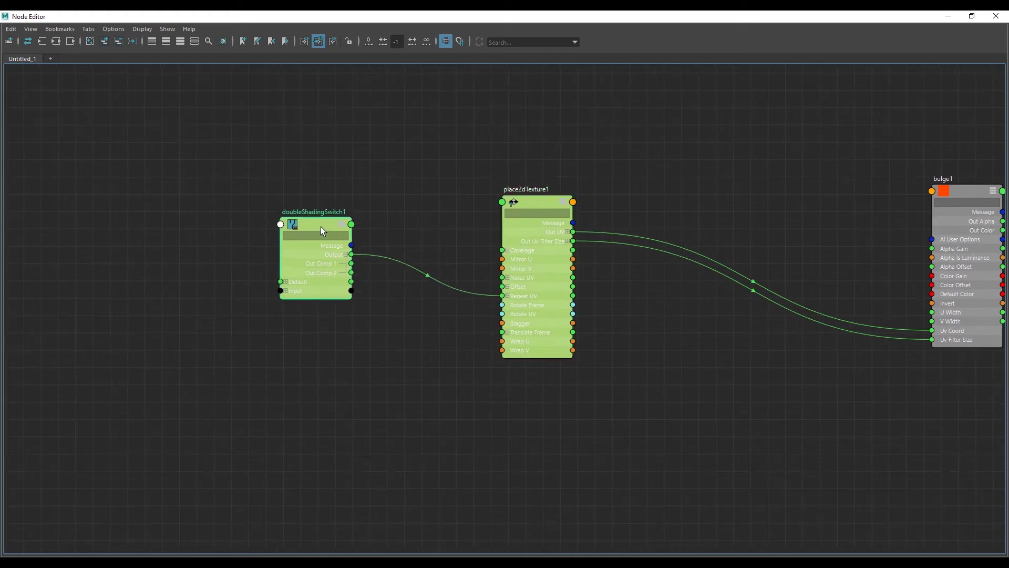
scroll(367, 225, up, 3)
alt+middle_drag(344, 284, 373, 265)
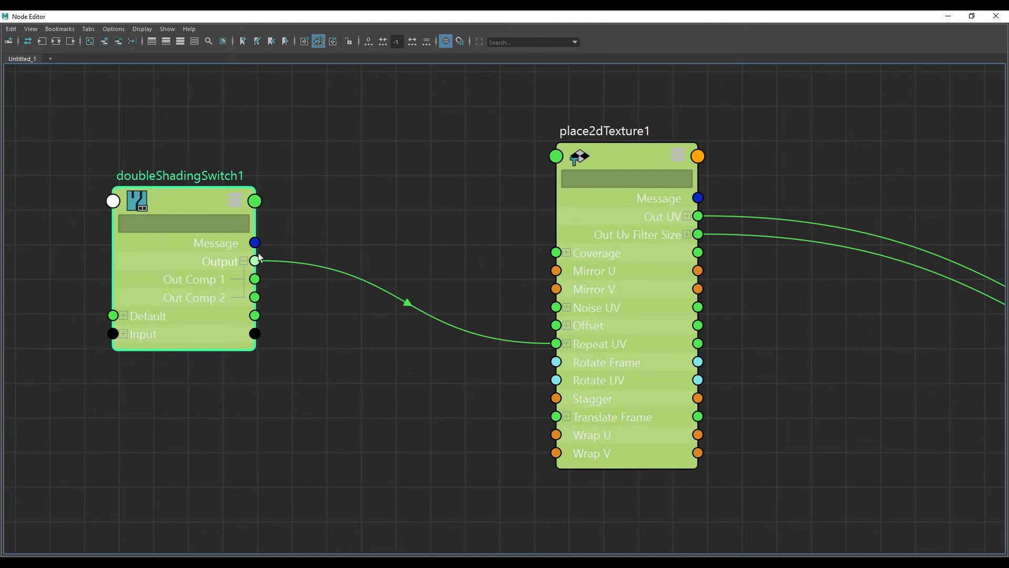
drag(203, 209, 245, 212)
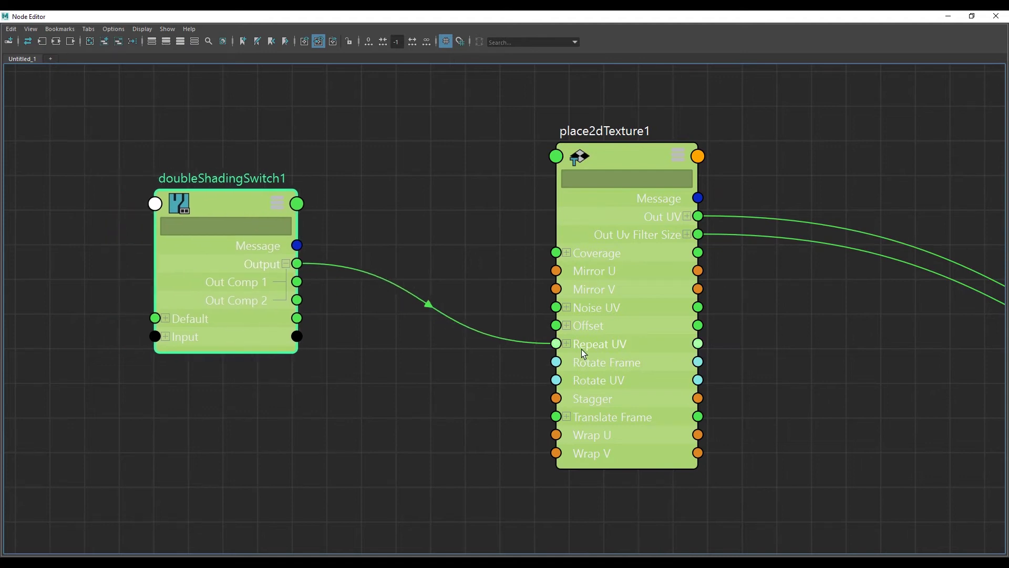
click(566, 344)
mouse_move(618, 346)
mouse_down()
mouse_move(571, 318)
mouse_move(614, 306)
mouse_up()
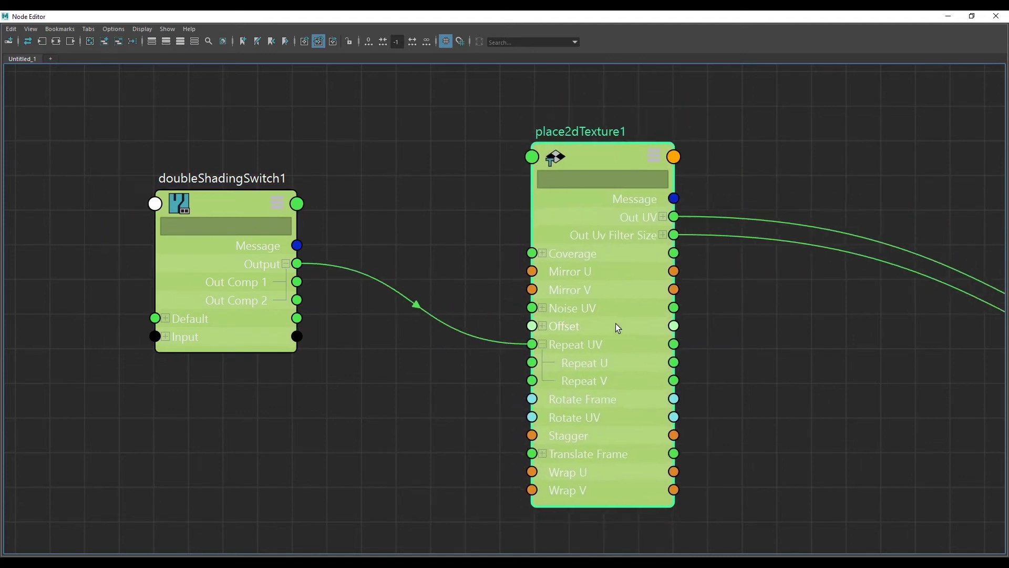
scroll(470, 332, down, 2)
alt+middle_drag(471, 333, 500, 358)
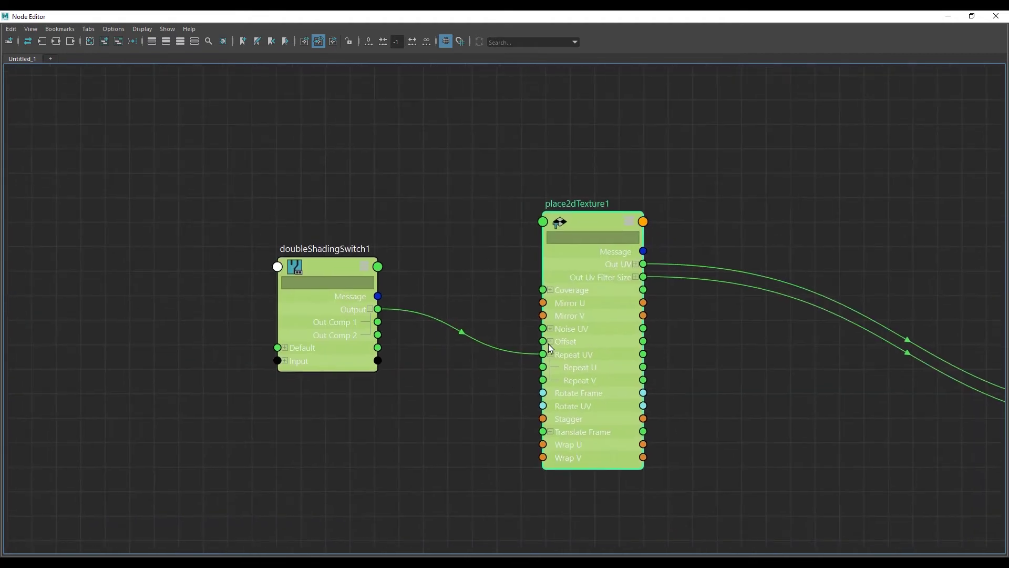
drag(578, 231, 568, 224)
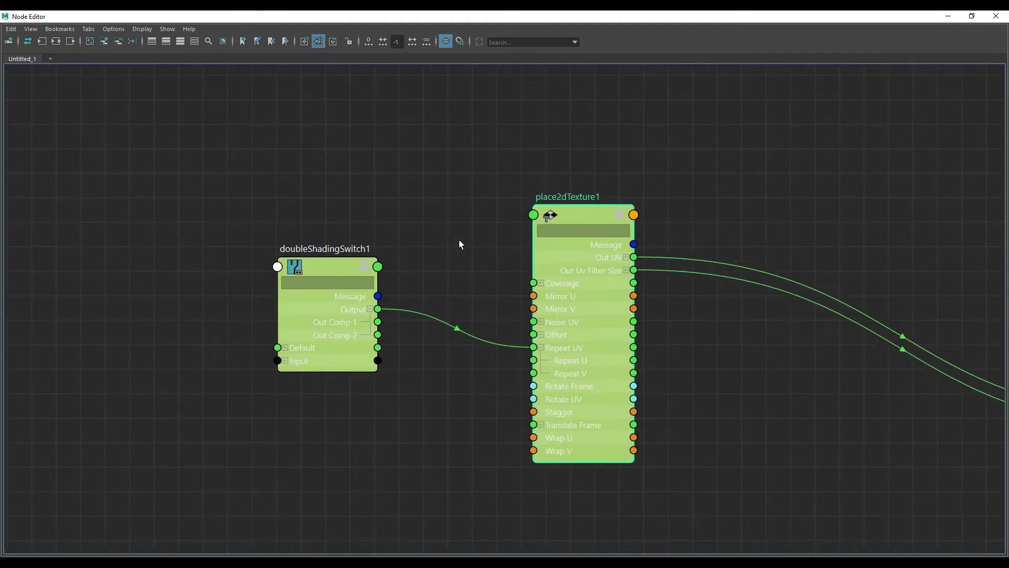
alt+middle_drag(460, 242, 572, 252)
alt+middle_drag(509, 221, 649, 227)
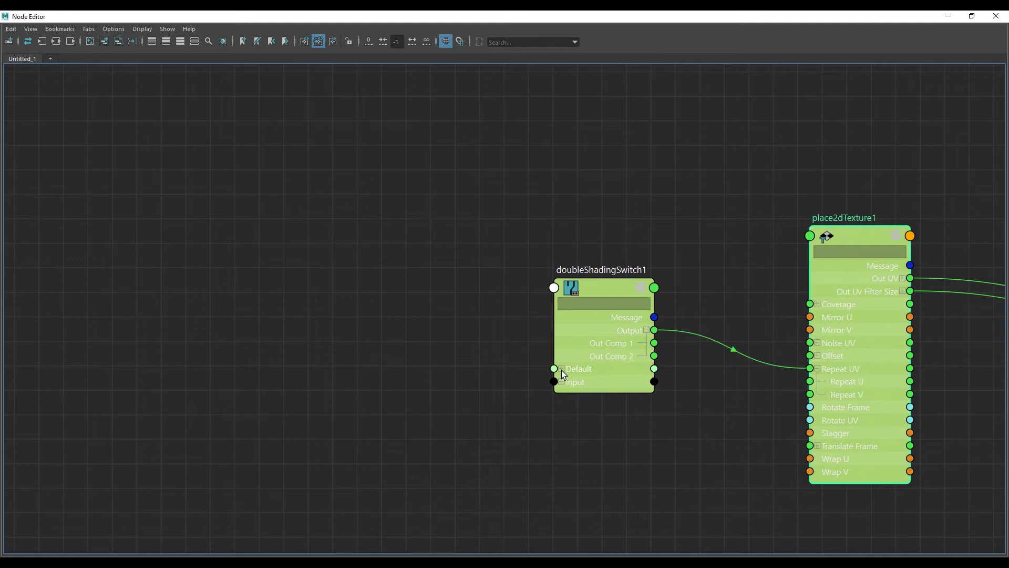
- Expand the switch's Default into Def Comp 1 and 2, tidy the nodes, and minimize
click(562, 369)
drag(587, 295, 520, 285)
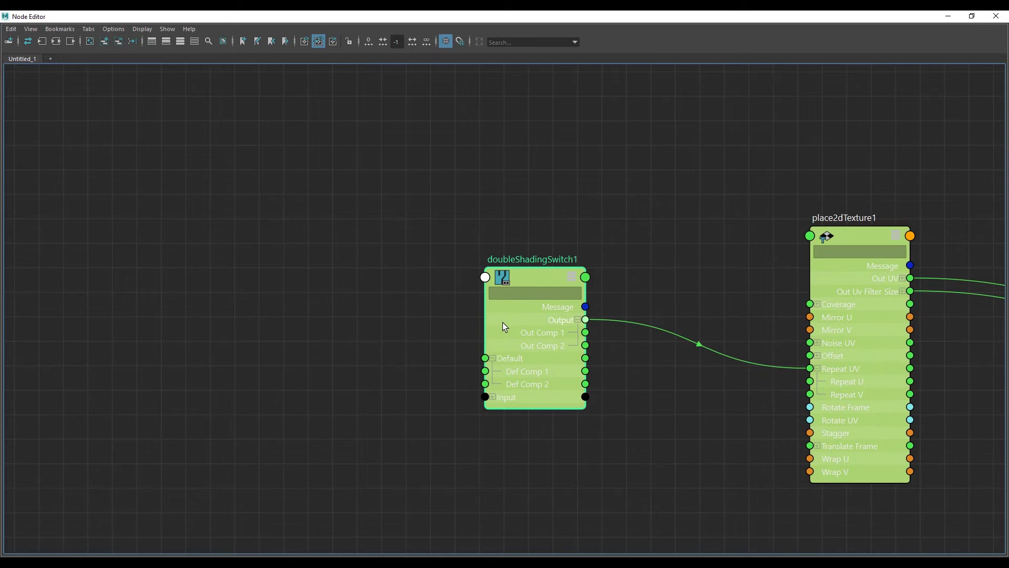
mouse_move(864, 237)
mouse_down()
mouse_move(750, 237)
mouse_move(819, 241)
mouse_up()
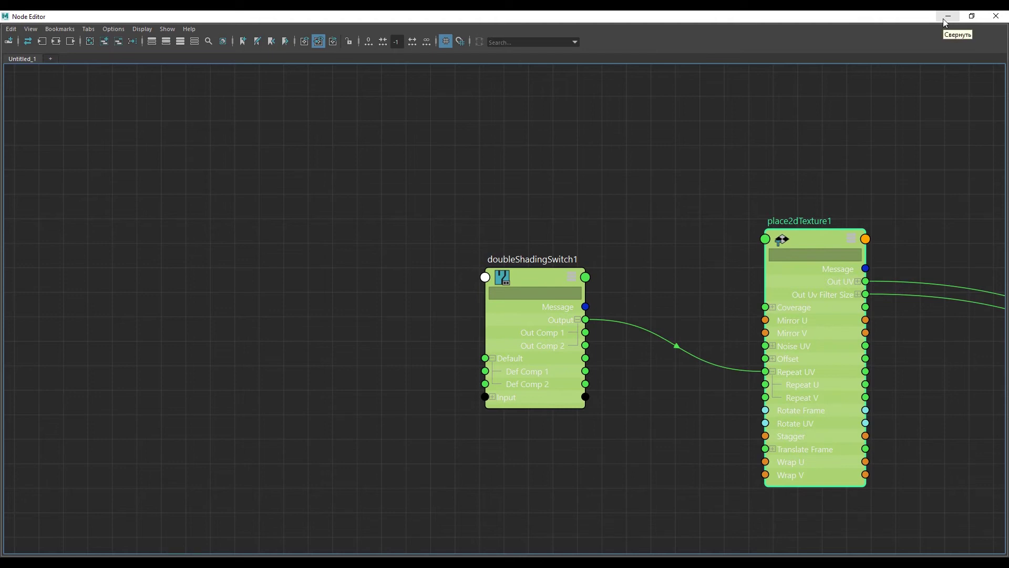
click(944, 19)
- Close the Connection Editor and orbit around the five orange panels
mouse_move(448, 152)
mouse_down()
mouse_move(474, 154)
mouse_move(453, 247)
mouse_up()
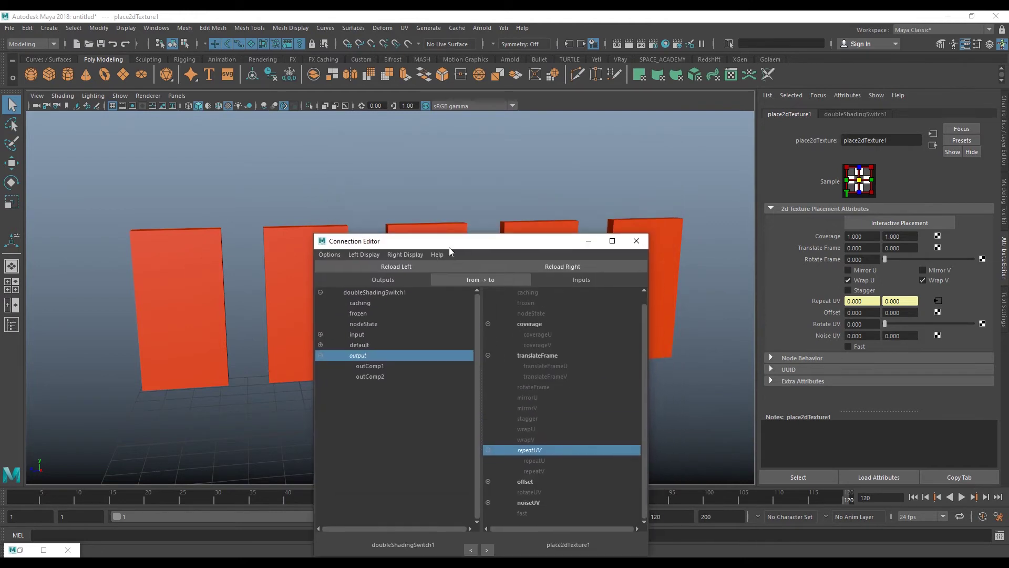
click(639, 243)
mouse_move(560, 287)
alt+mouse_down()
mouse_move(499, 297)
mouse_move(488, 275)
mouse_move(534, 291)
mouse_move(424, 283)
mouse_move(507, 289)
mouse_move(465, 282)
alt+mouse_up()
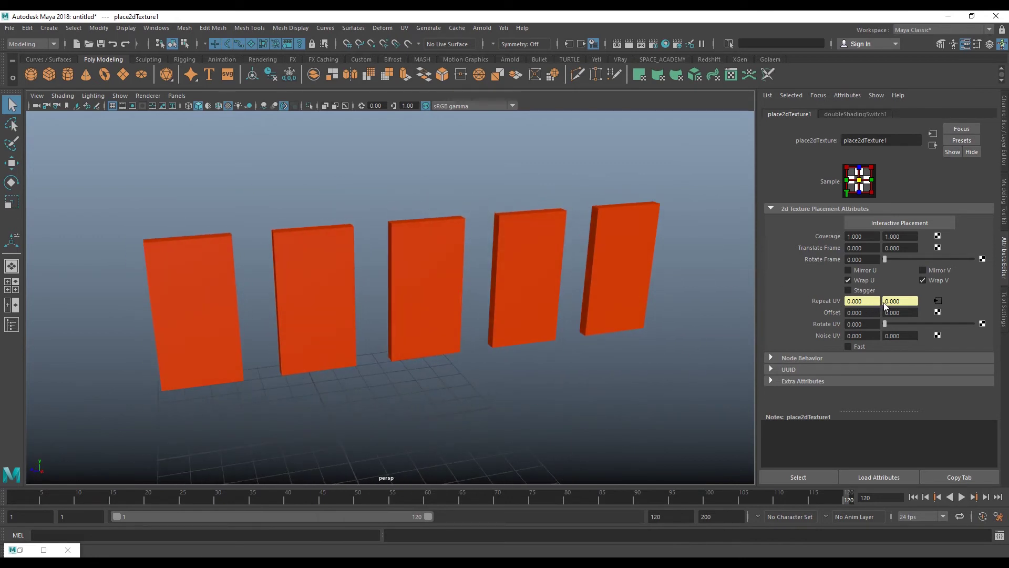
alt+drag(576, 293, 515, 300)
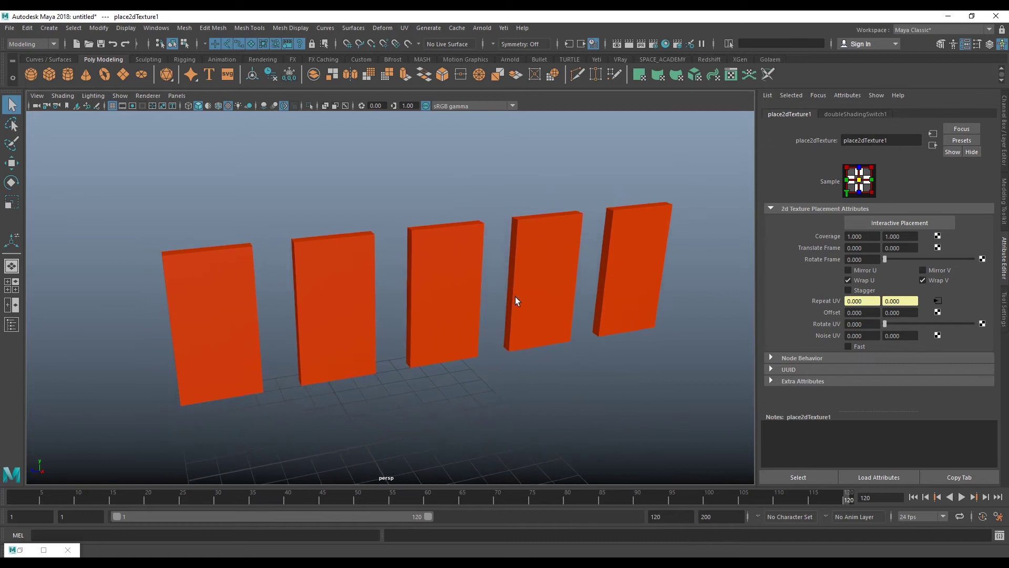
- Restore the Node Editor to check the Output→Repeat UV link, then minimize it
double_click(18, 550)
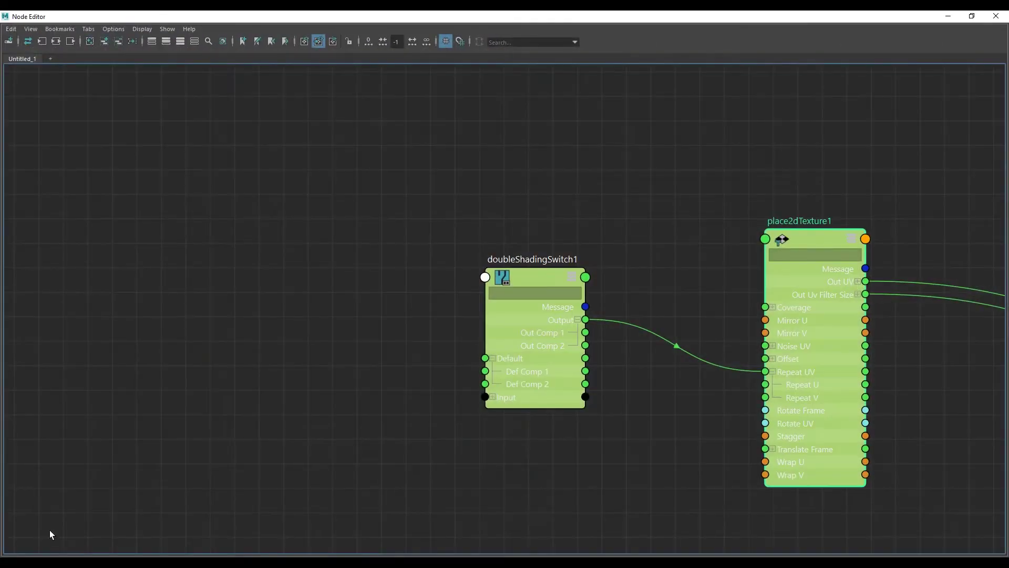
drag(538, 279, 441, 279)
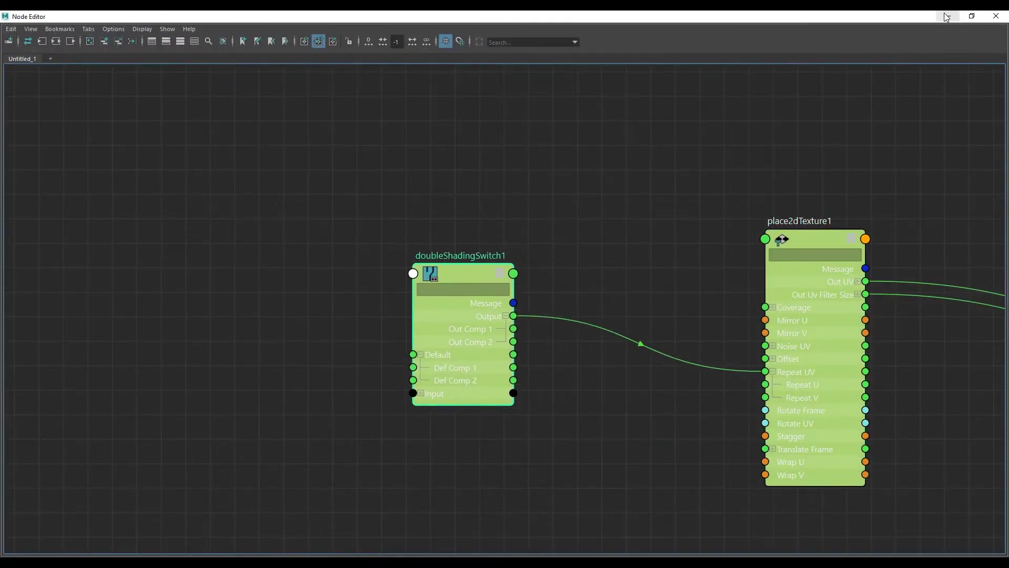
click(948, 15)
- Open the Outliner with DAG Objects Only turned off to list all nodes
click(14, 326)
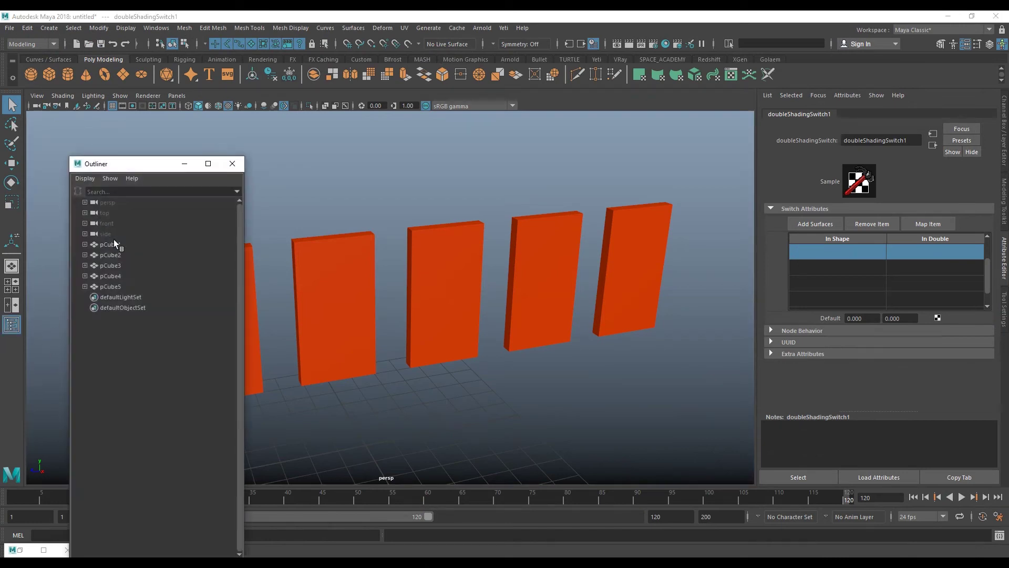
click(85, 179)
click(97, 197)
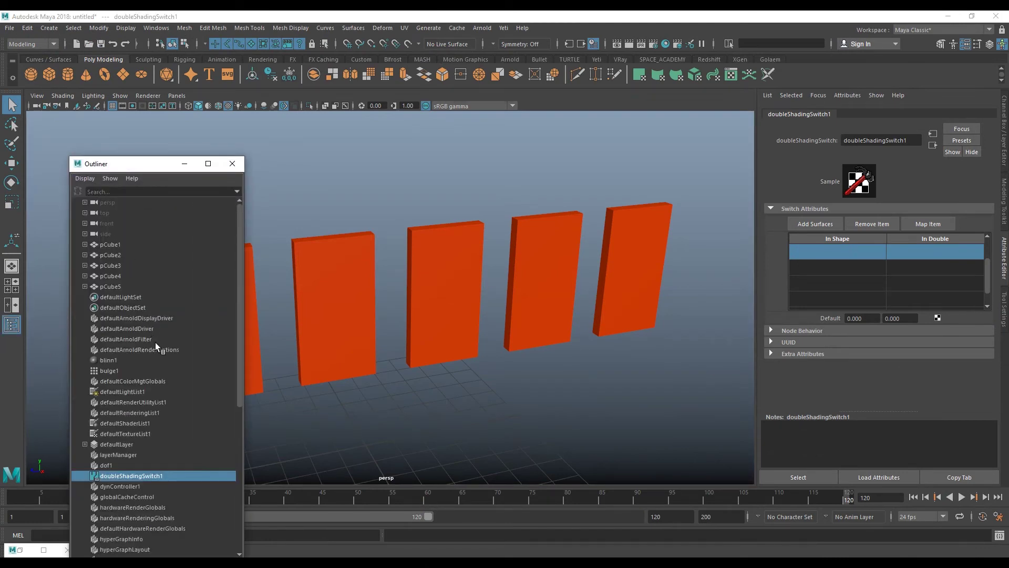
drag(142, 164, 90, 126)
alt+middle_drag(194, 194, 381, 261)
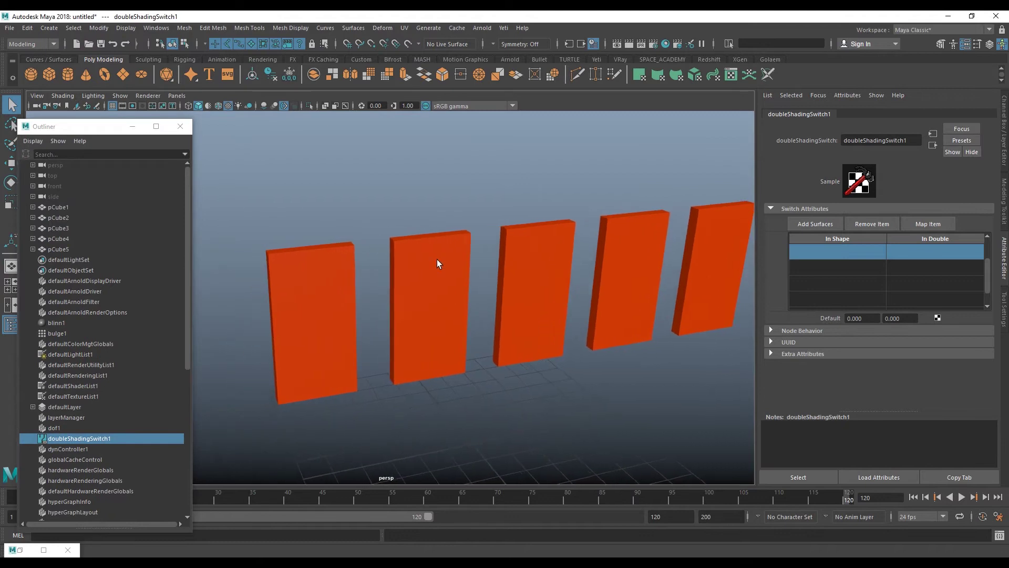
alt+right_drag(382, 262, 209, 322)
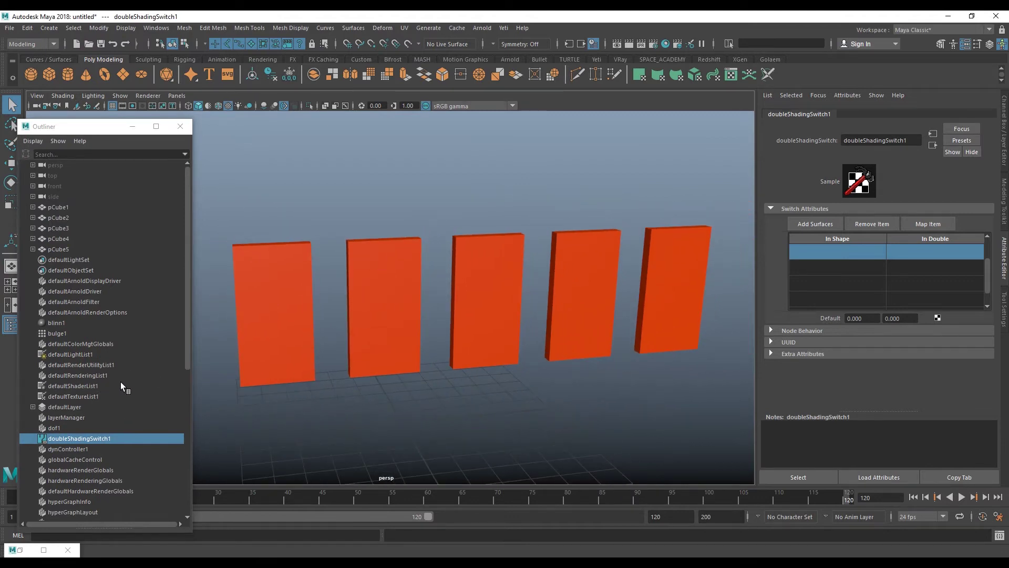
- Hide shape nodes in the Outliner and drag pCube1 into the switch's In Shape table
click(33, 141)
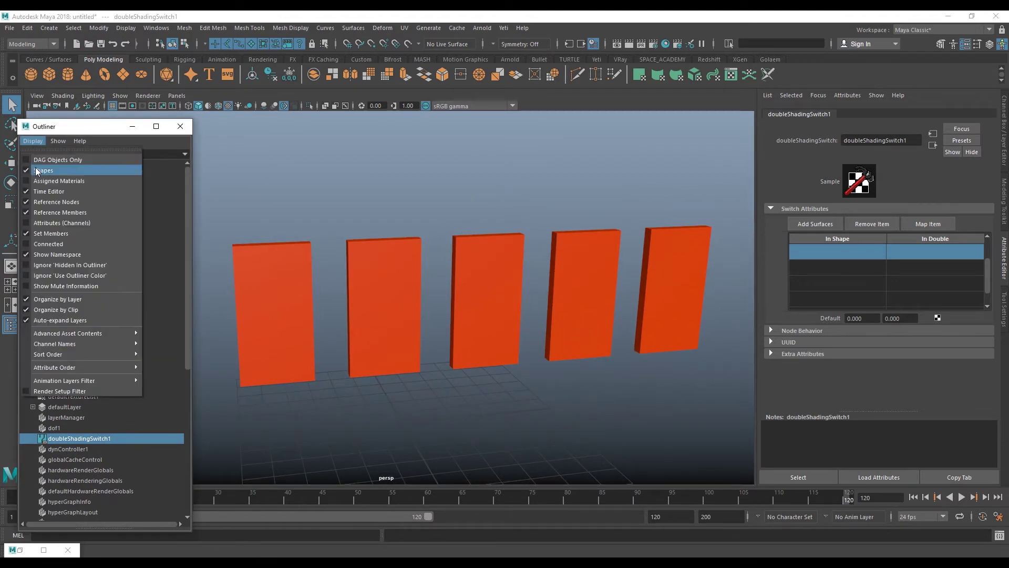
click(39, 170)
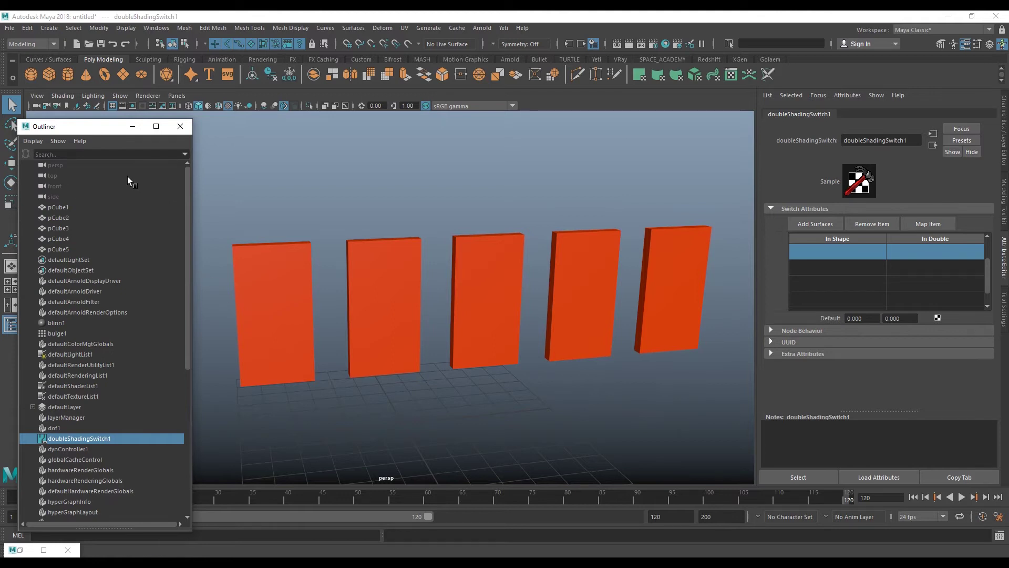
alt+drag(361, 323, 401, 323)
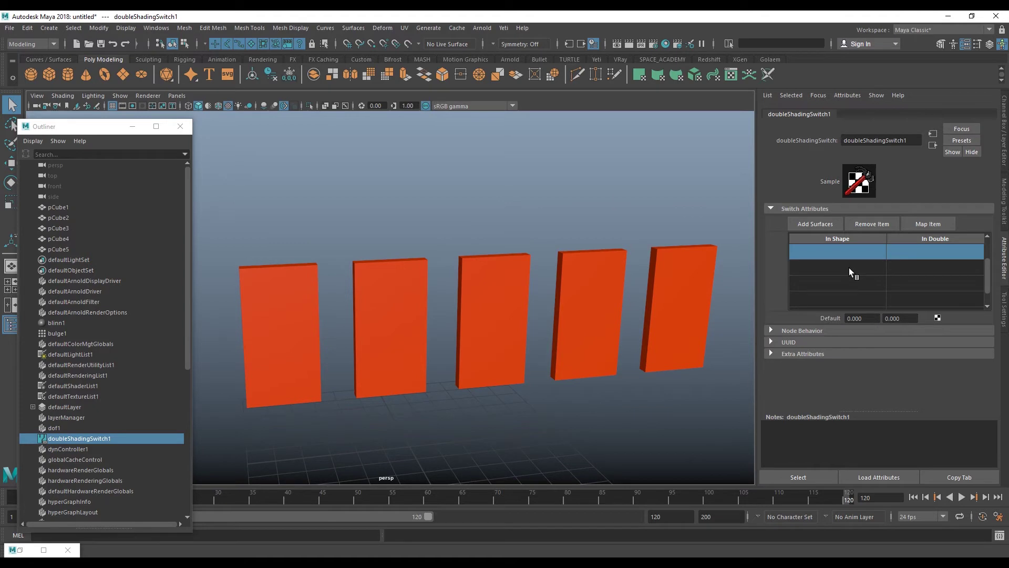
click(845, 281)
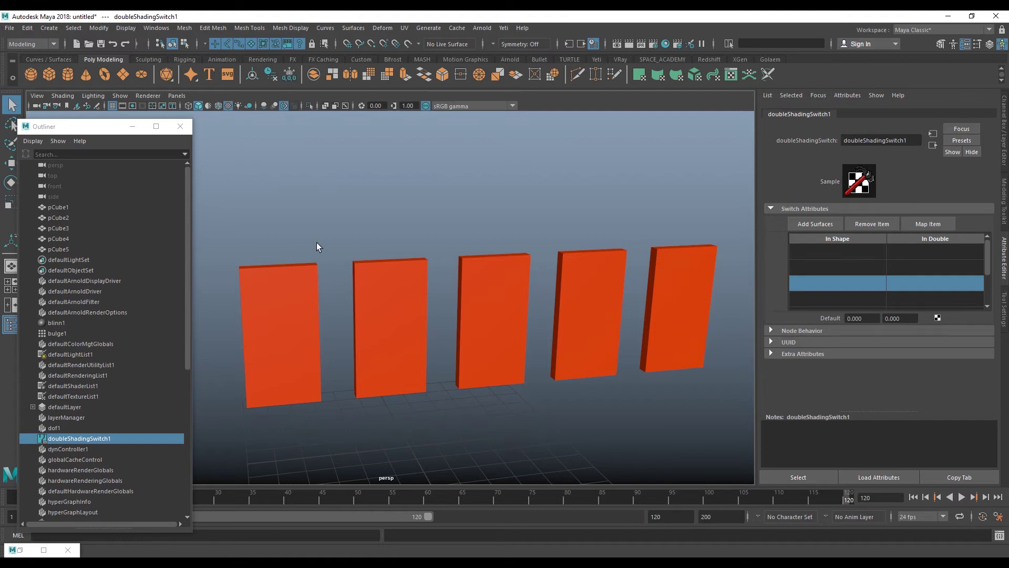
drag(54, 207, 828, 249)
- Add pCube1 through pCube5 to doubleShadingSwitch1's In Shape list
drag(53, 203, 69, 222)
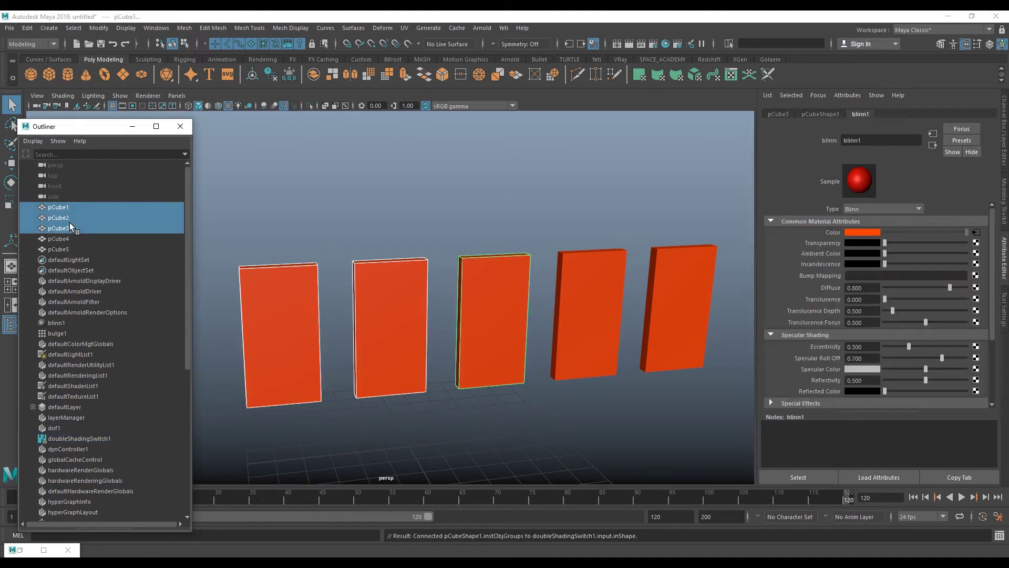
alt+drag(316, 216, 378, 210)
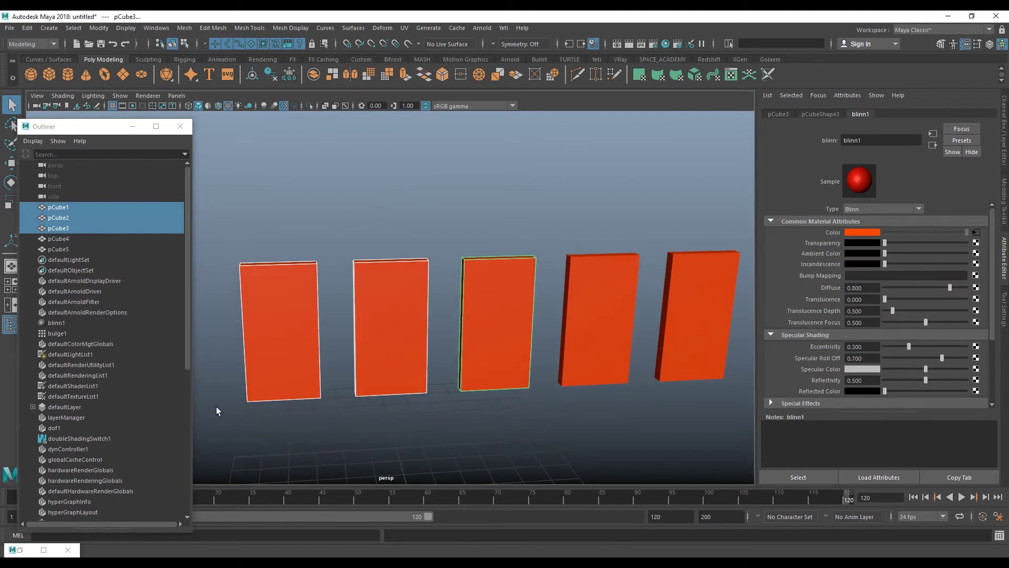
click(59, 440)
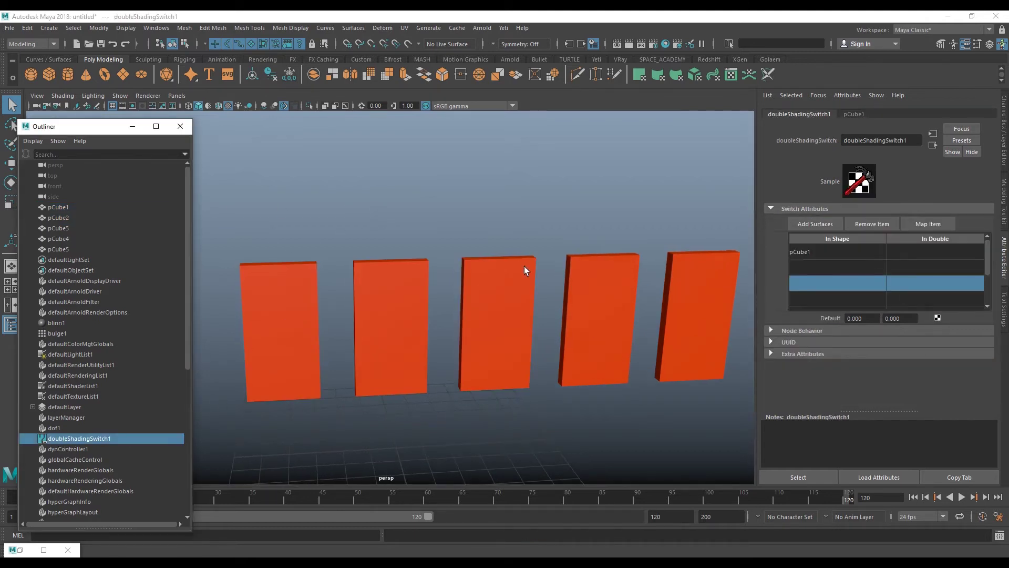
drag(86, 216, 845, 260)
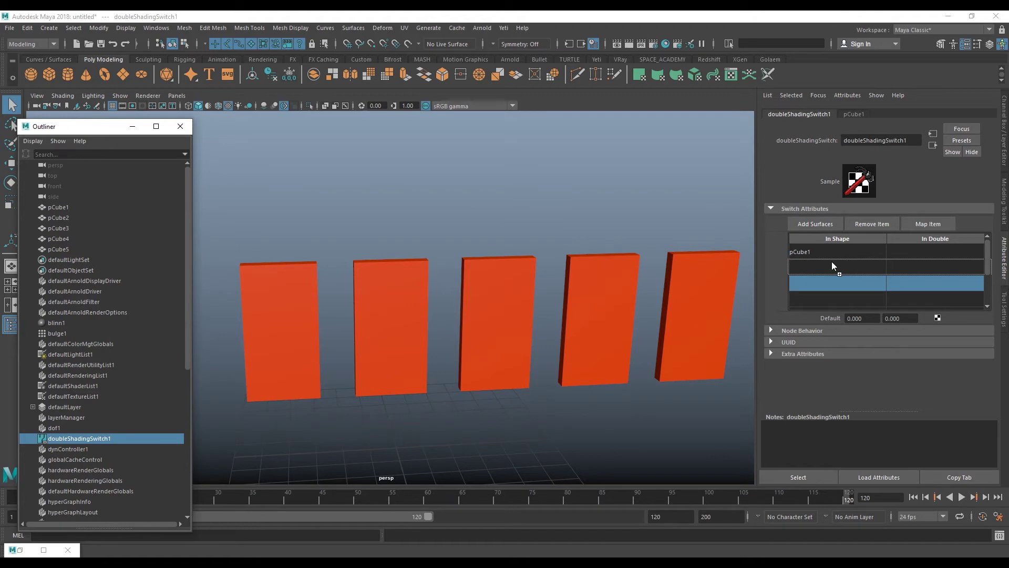
drag(61, 224, 816, 282)
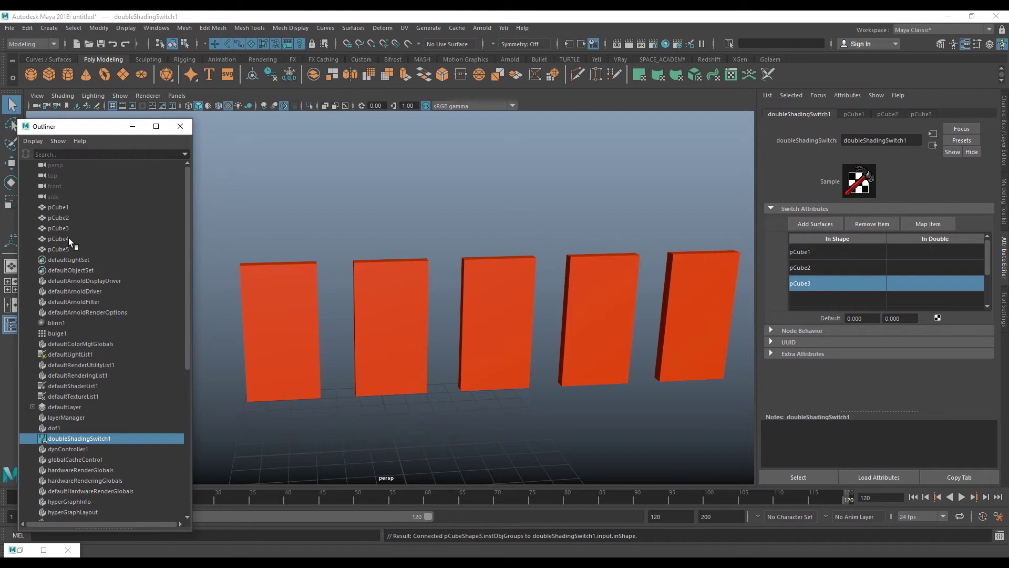
drag(68, 239, 830, 302)
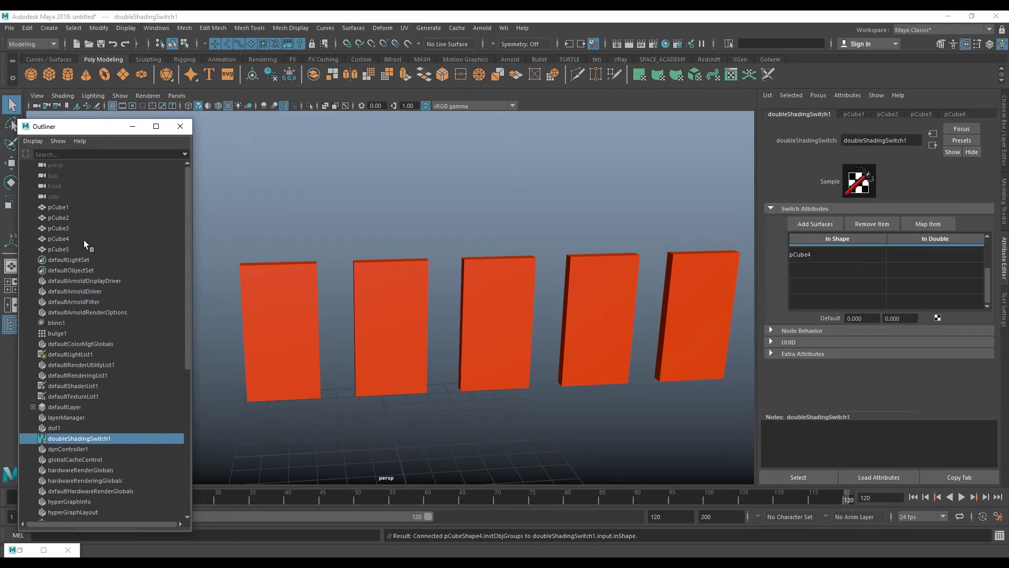
drag(66, 250, 821, 270)
- Check the panels in the viewport, then select the pCube1–pCube3 rows in the switch table
drag(260, 186, 500, 329)
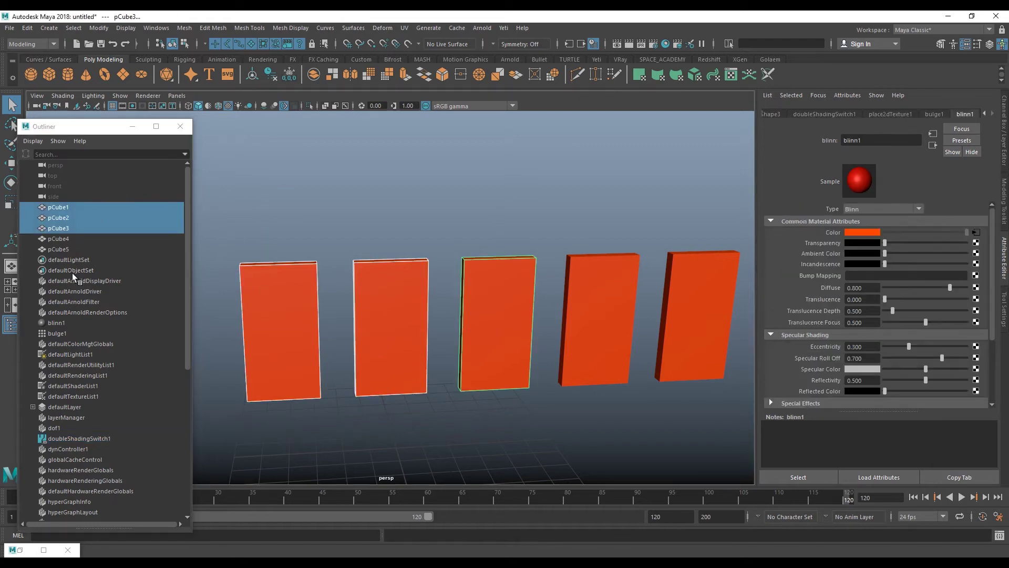
click(74, 440)
drag(573, 207, 702, 338)
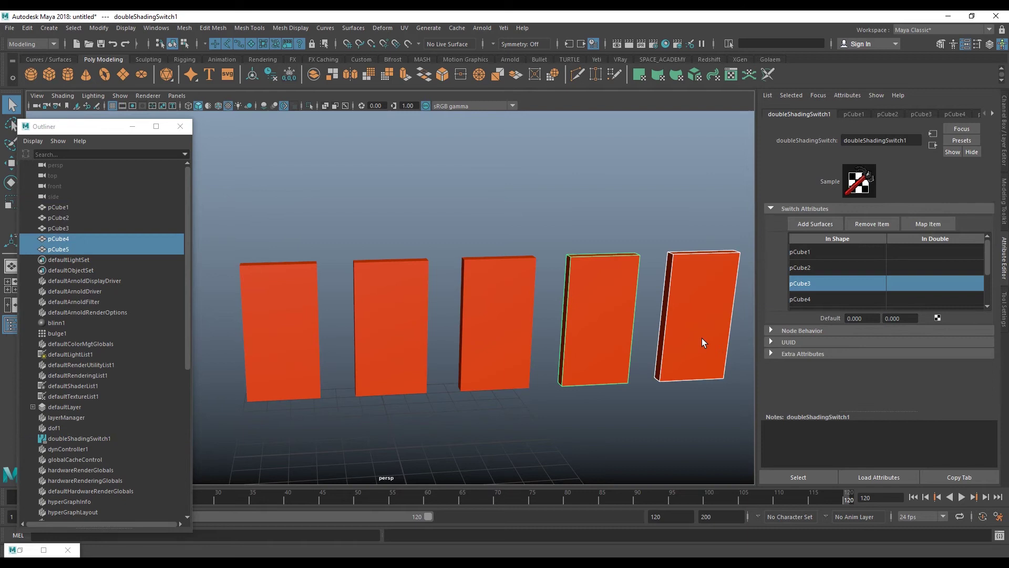
click(71, 438)
mouse_move(537, 339)
alt+mouse_down()
mouse_move(523, 323)
mouse_move(531, 330)
alt+mouse_up()
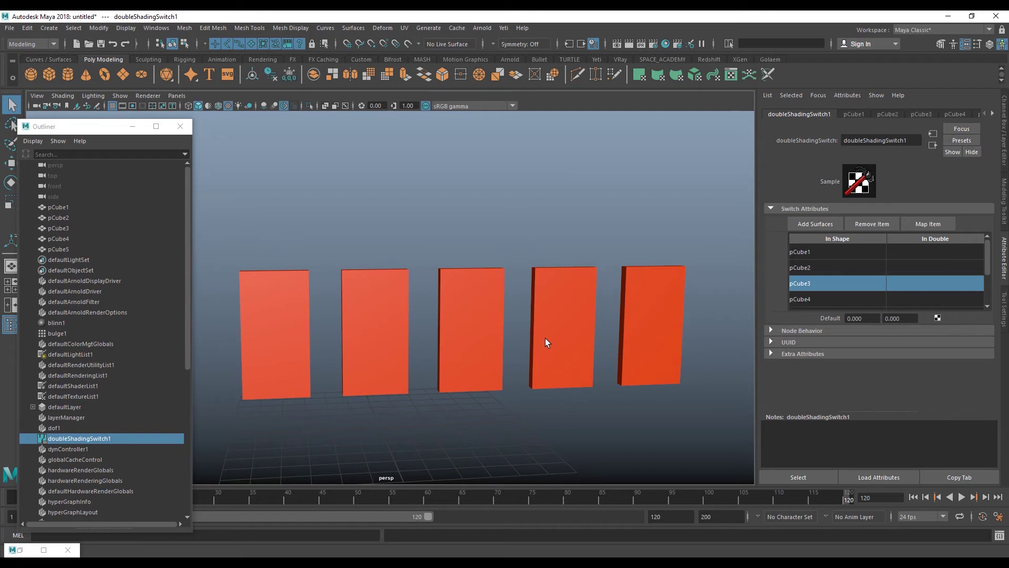
alt+drag(543, 340, 553, 314)
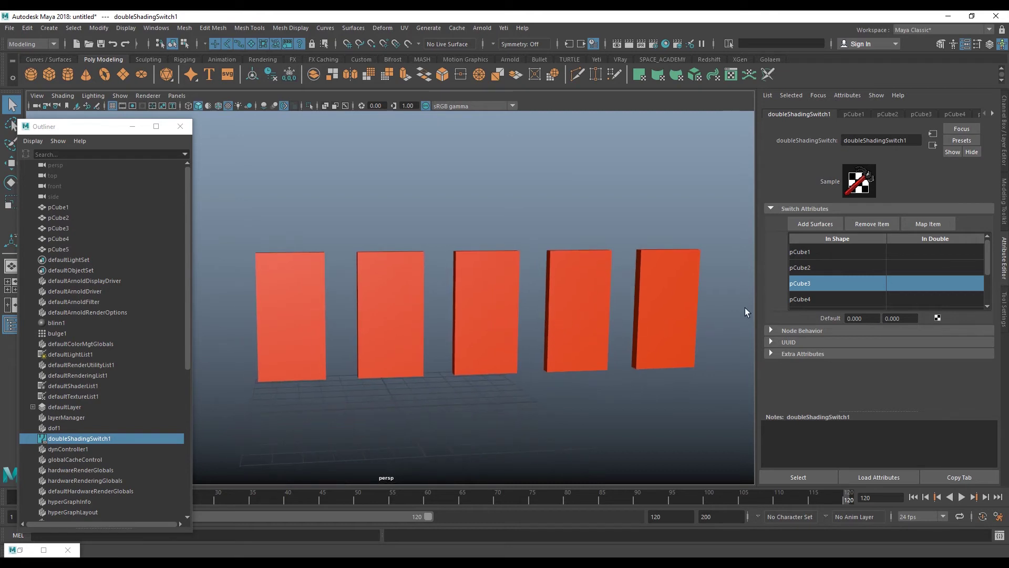
mouse_move(651, 328)
alt+mouse_down()
mouse_move(599, 317)
mouse_move(607, 298)
alt+mouse_up()
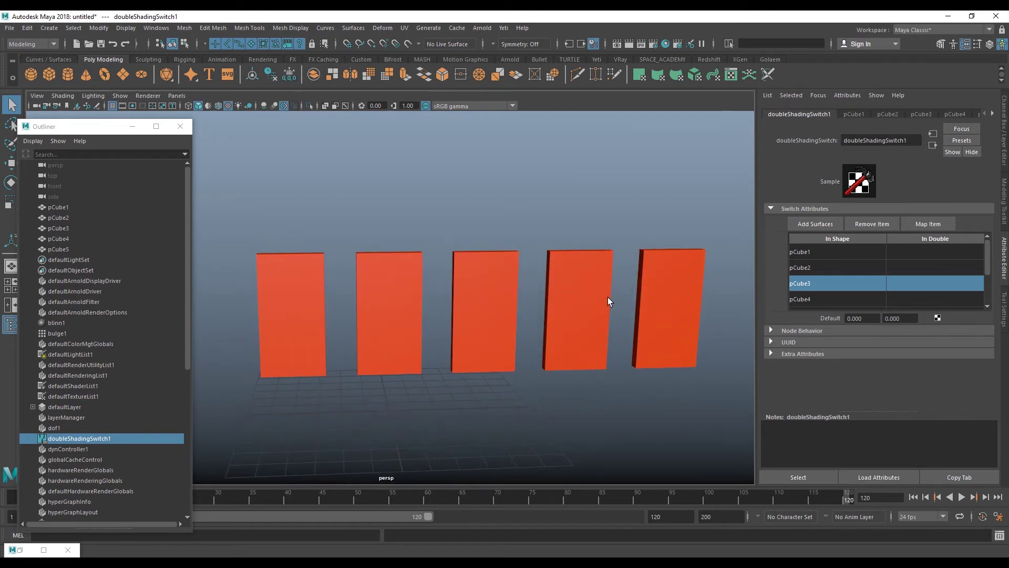
drag(261, 188, 293, 242)
alt+drag(440, 259, 477, 264)
key(ctrl+z)
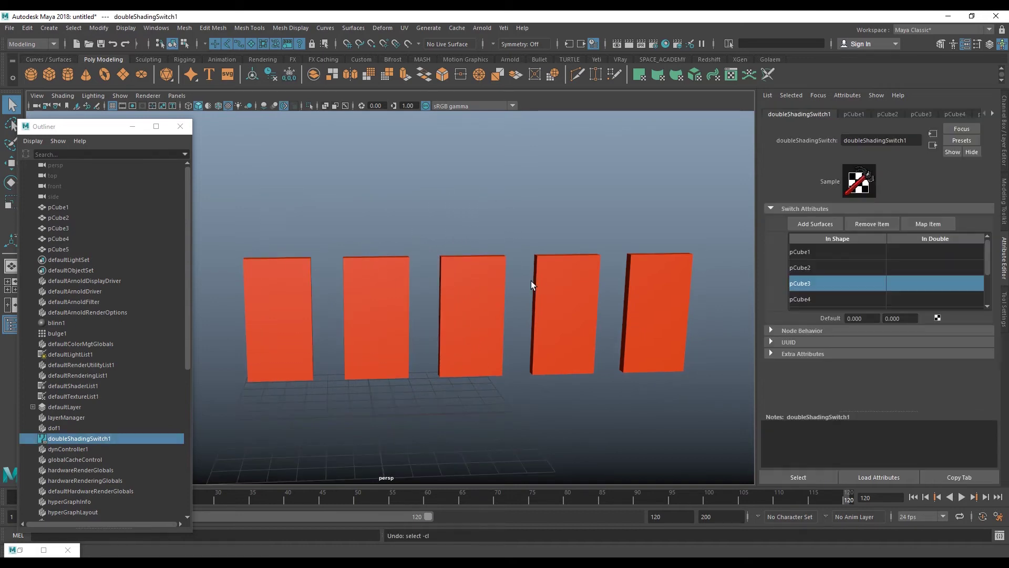
drag(835, 248, 837, 279)
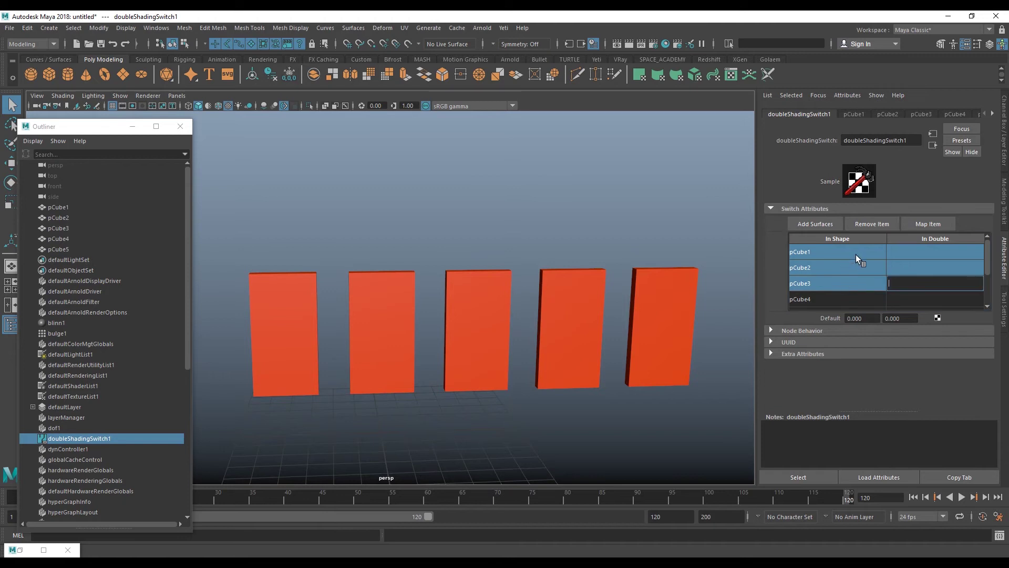
- Map a new 2d Placement utility, place2dTexture2, onto the selected rows' In Double values
right_click(919, 251)
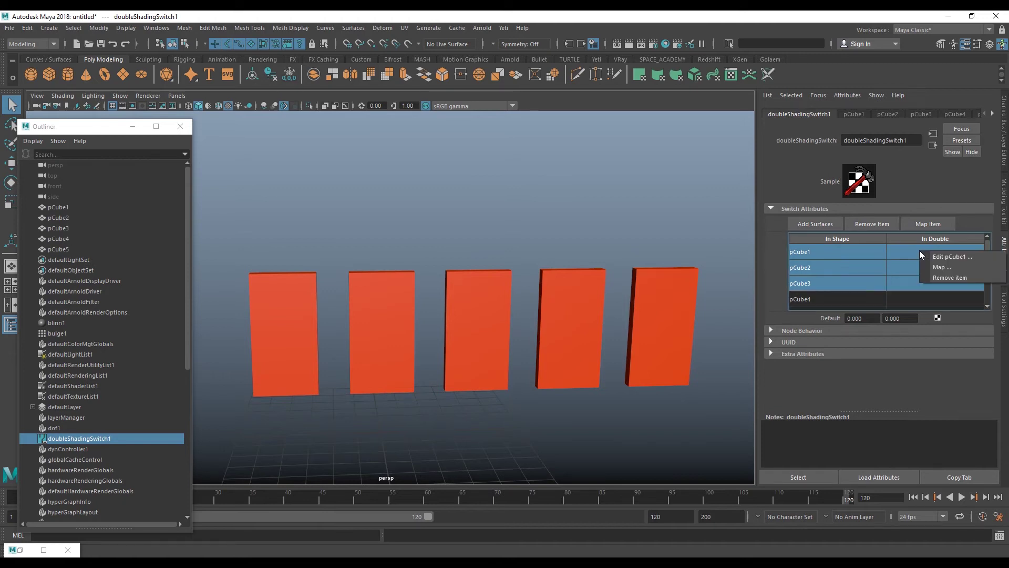
click(943, 269)
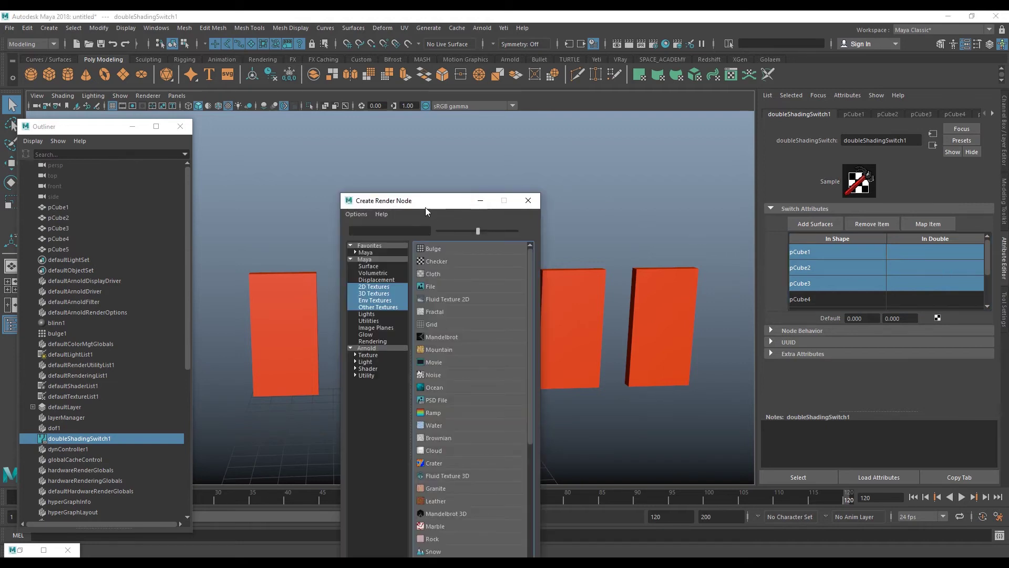
drag(424, 207, 555, 121)
click(499, 234)
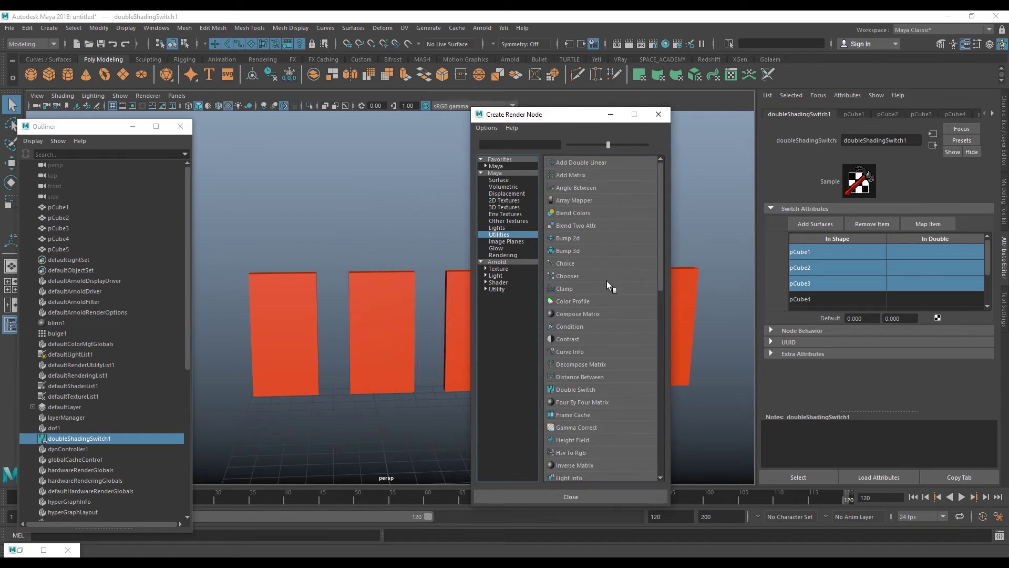
scroll(602, 281, down, 1)
scroll(603, 282, down, 2)
scroll(603, 275, down, 2)
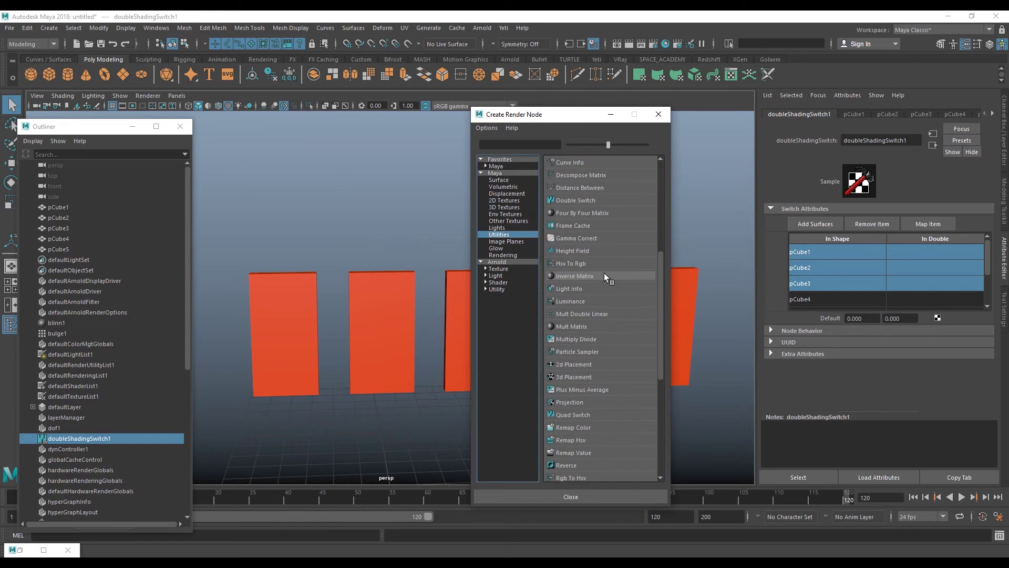
click(576, 363)
drag(492, 248, 542, 153)
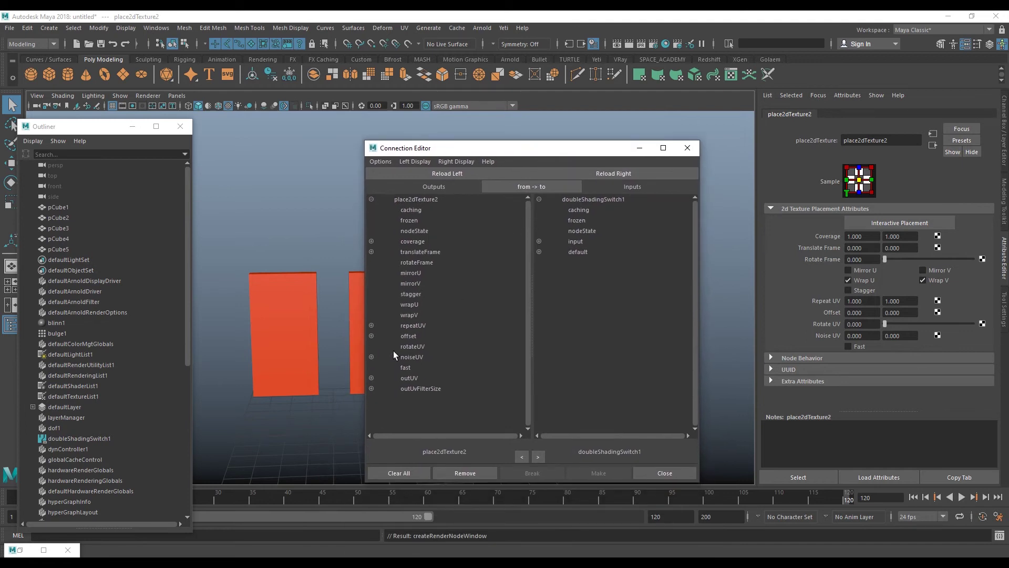
- Connect place2dTexture2's repeatUV to doubleShadingSwitch1's input[0].inDouble
click(371, 325)
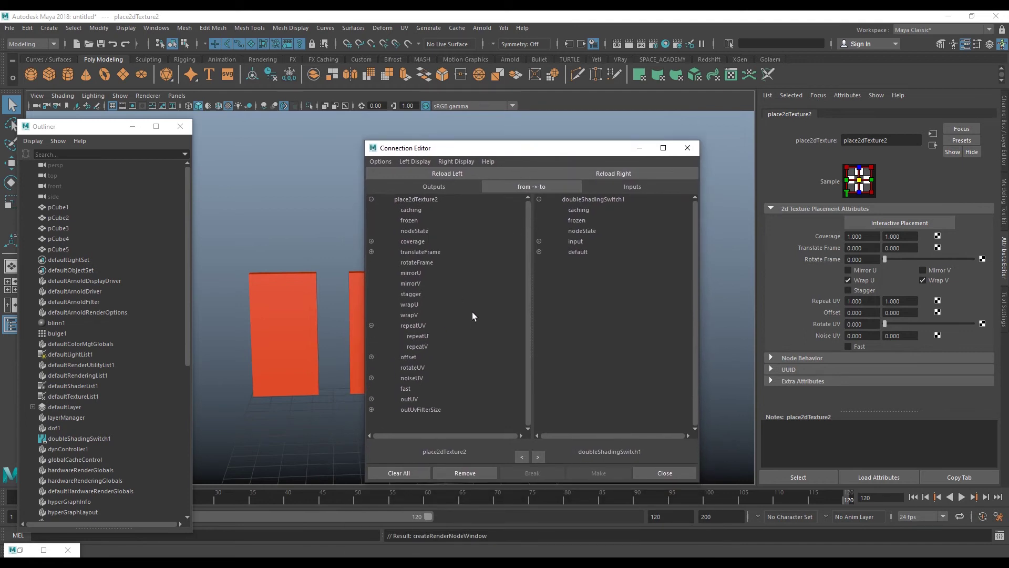
click(415, 327)
click(539, 241)
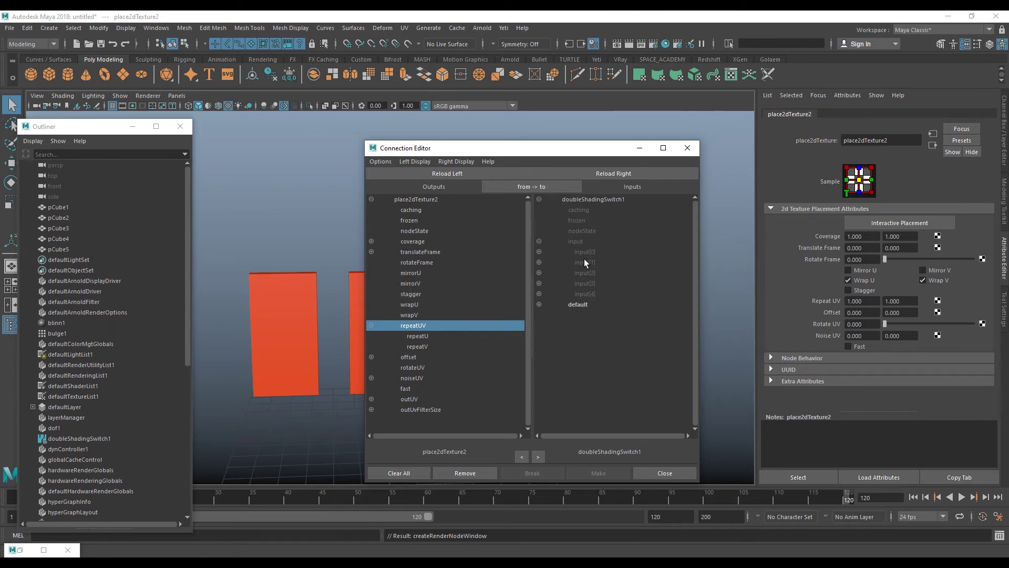
click(539, 252)
click(538, 262)
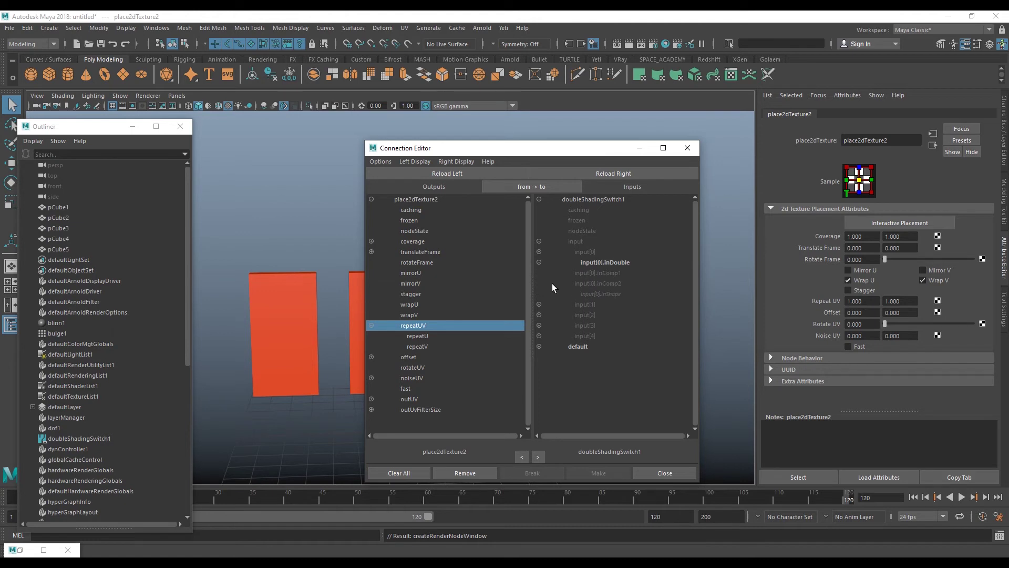
click(598, 263)
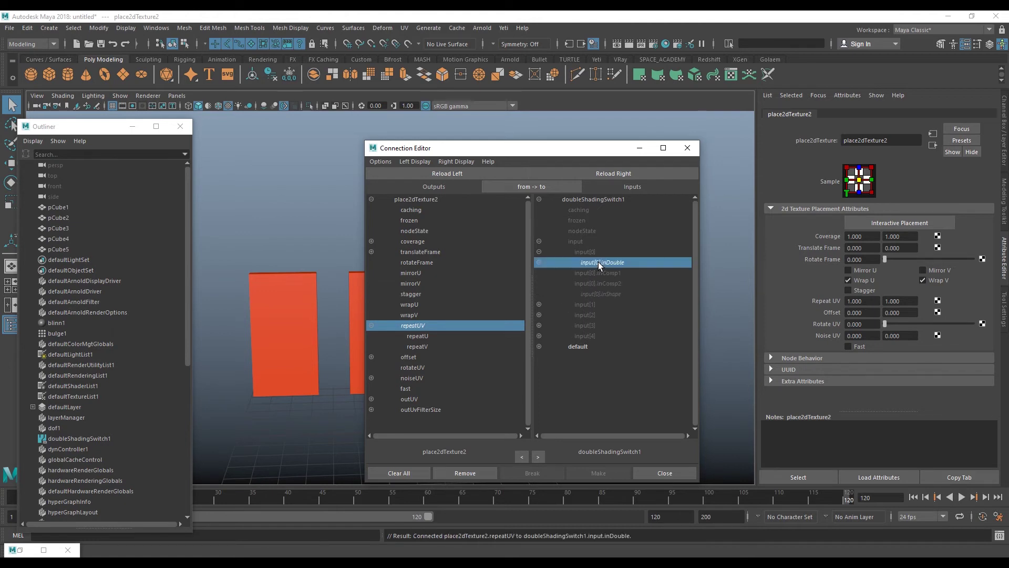
mouse_move(531, 154)
mouse_down()
mouse_move(560, 178)
mouse_move(590, 141)
mouse_up()
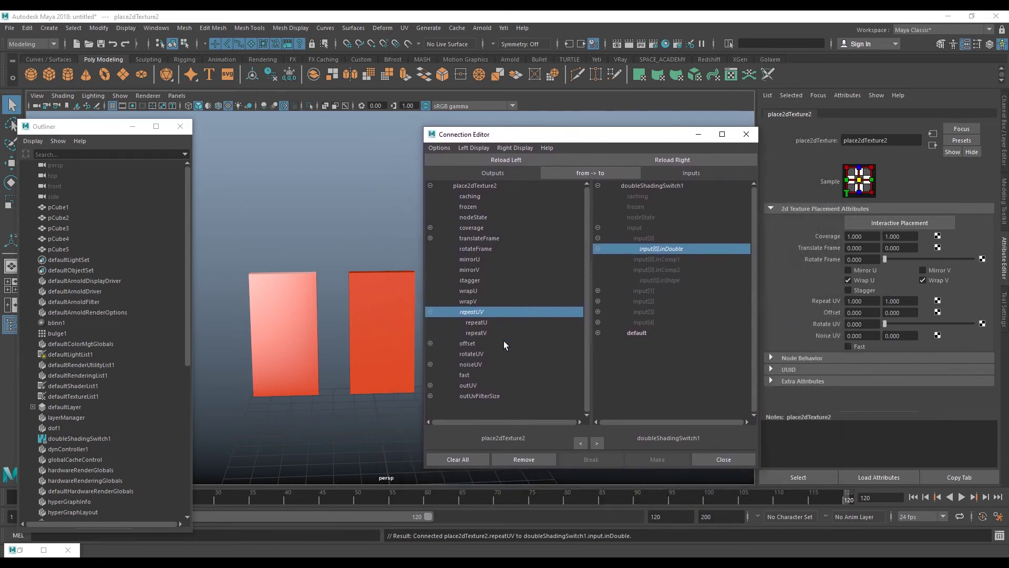
- Connect repeatUV to input[1].inDouble too, turning the first three panels pale pink
click(486, 326)
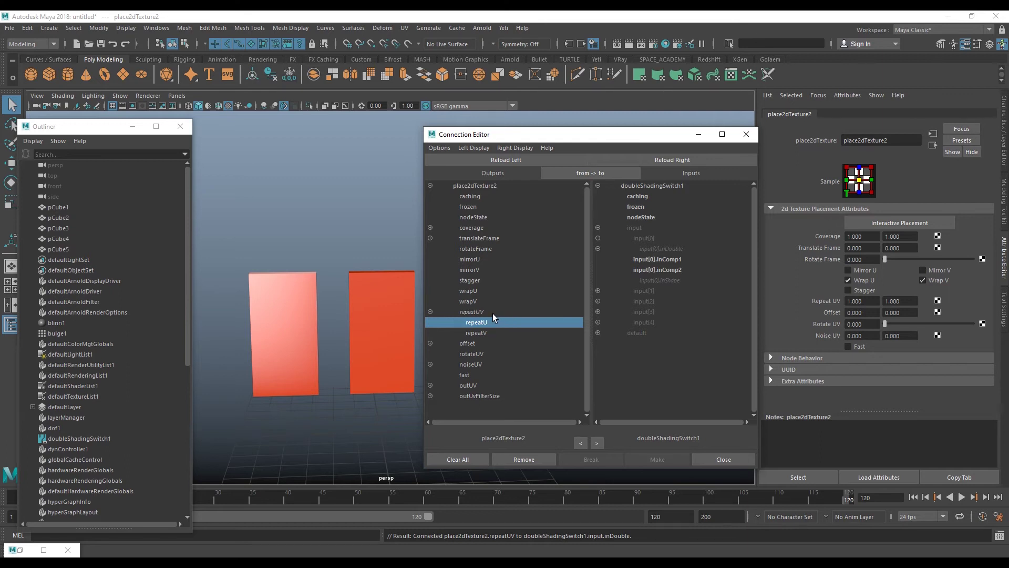
click(492, 313)
click(599, 289)
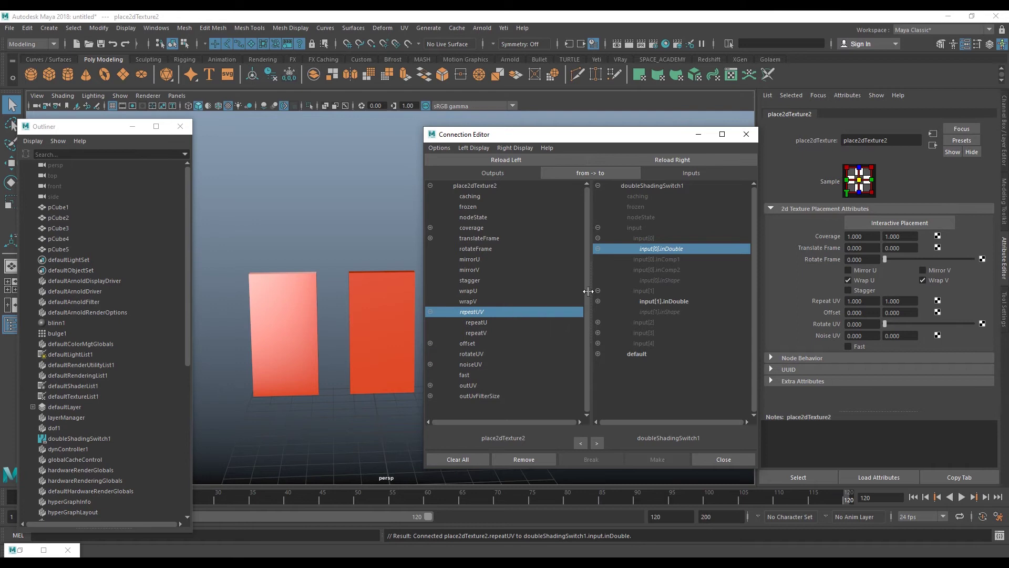
click(660, 301)
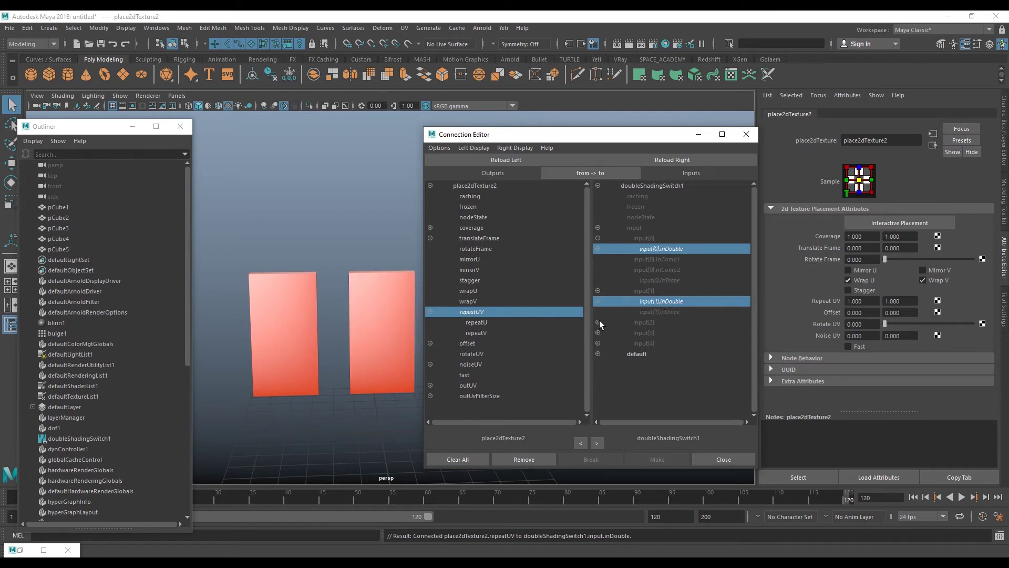
mouse_move(615, 138)
mouse_down()
mouse_move(530, 412)
mouse_move(472, 394)
mouse_up()
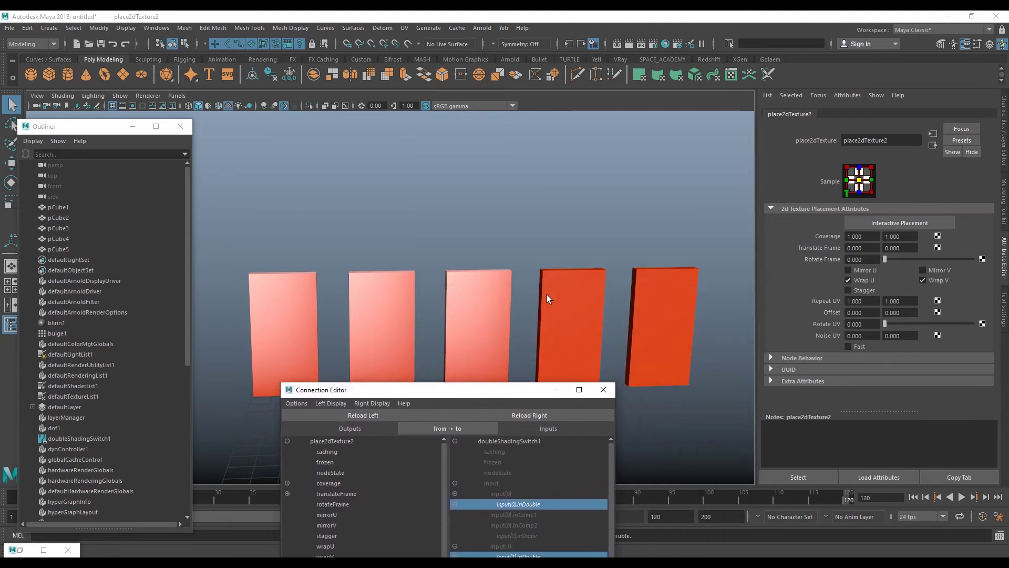
alt+drag(546, 295, 623, 254)
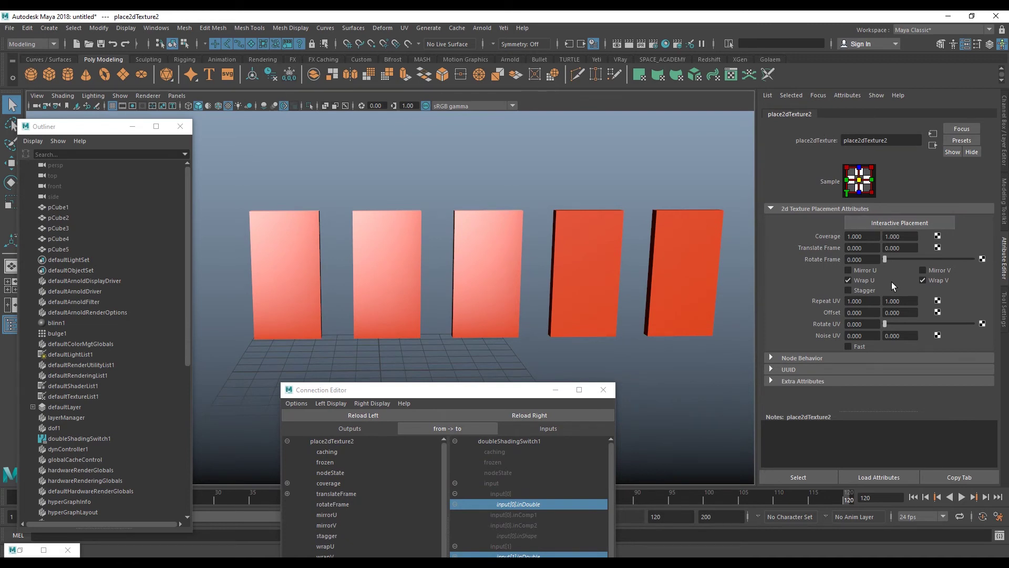
- Try place2dTexture2 Repeat UV values of 5×5, then 20×20
click(866, 303)
text(5)
key(Tab)
text(5)
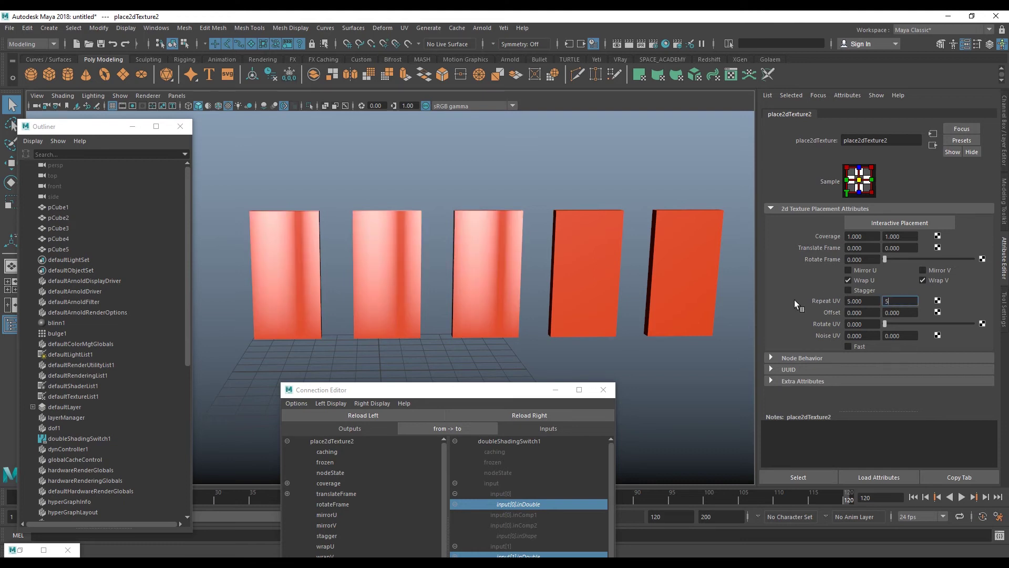
key(Return)
click(870, 305)
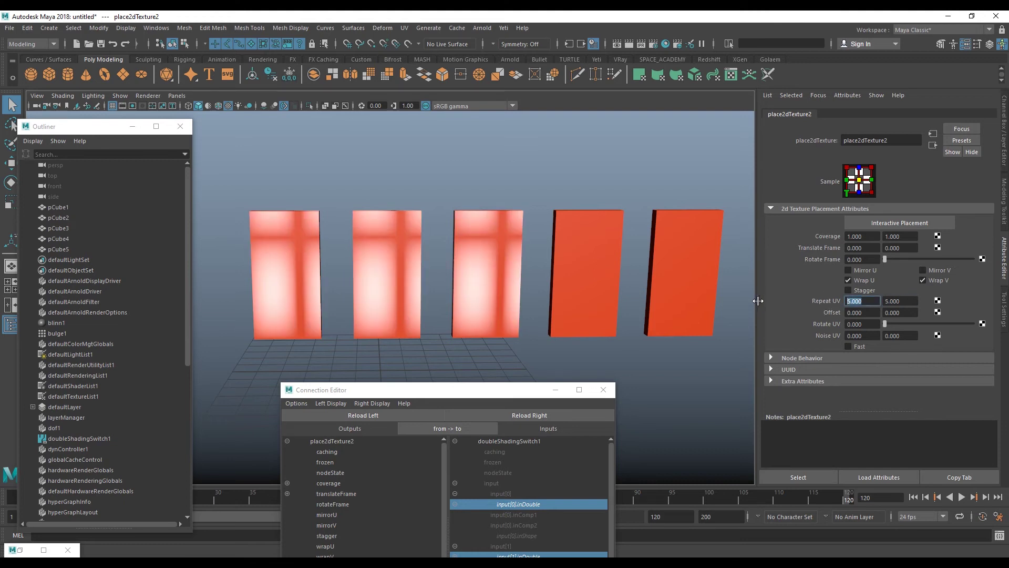
text(20)
key(Tab)
text(20)
key(Return)
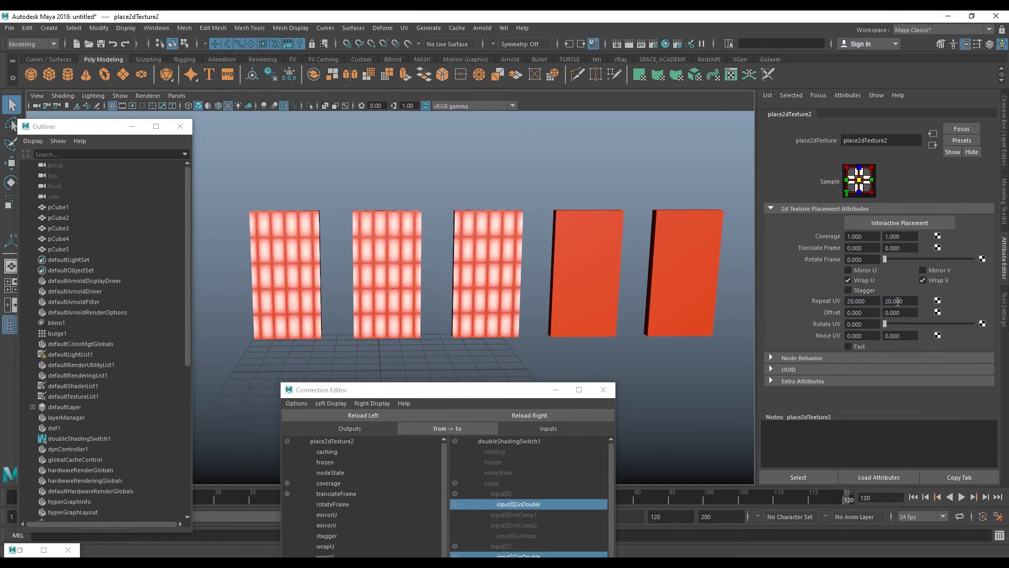
- Raise the vertical Repeat UV to 40, giving 20 by 40 tiling on three panels
ctrl+drag(897, 301, 909, 300)
text(30)
key(Return)
double_click(899, 301)
text(40)
key(Return)
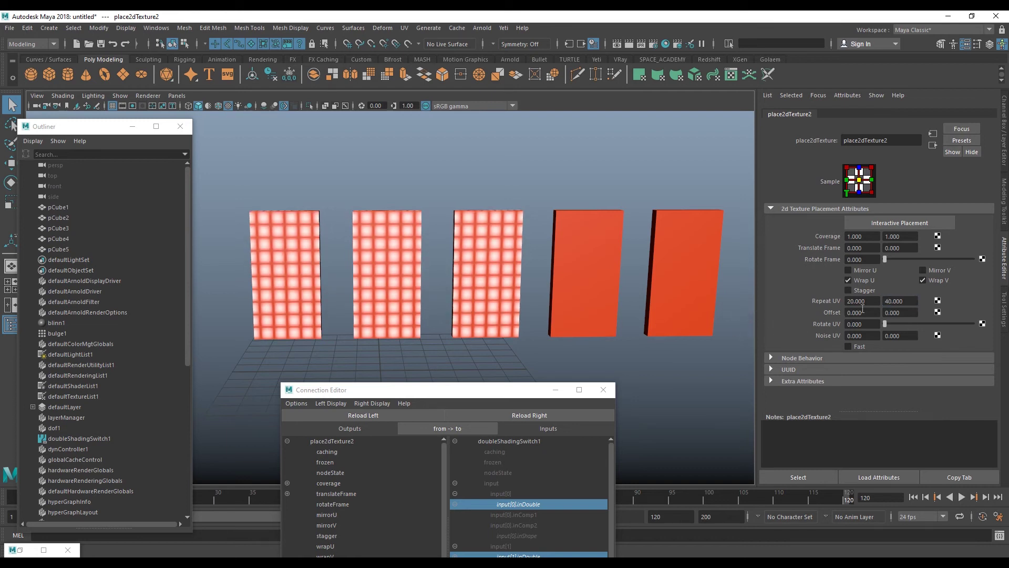
mouse_move(472, 263)
alt+mouse_down()
mouse_move(467, 270)
mouse_move(721, 224)
alt+mouse_up()
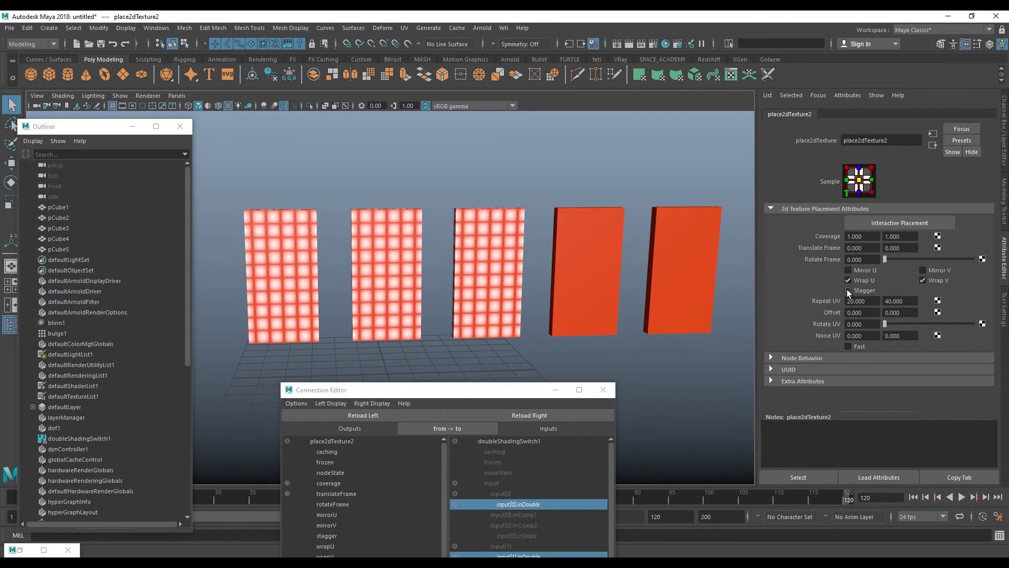
alt+drag(592, 269, 294, 153)
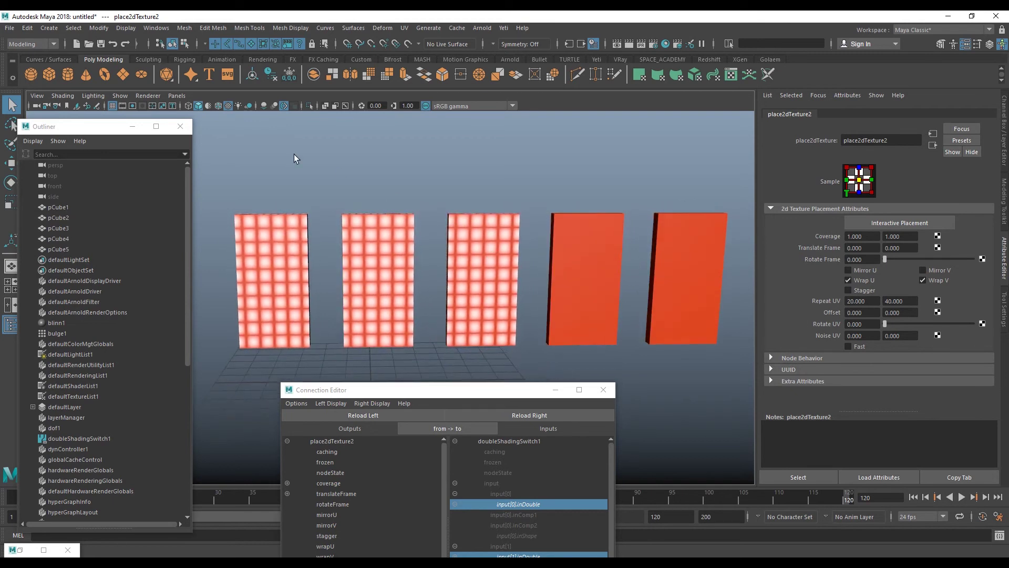
- Select the pCube4 and pCube5 rows in doubleShadingSwitch1 and bring up their mapping options
drag(495, 393, 691, 197)
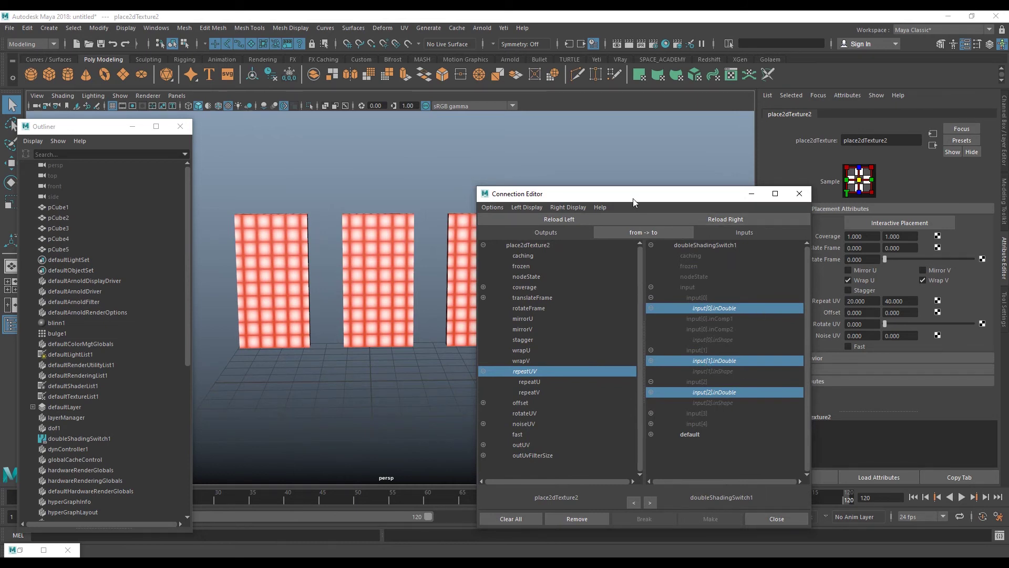
drag(657, 194, 504, 353)
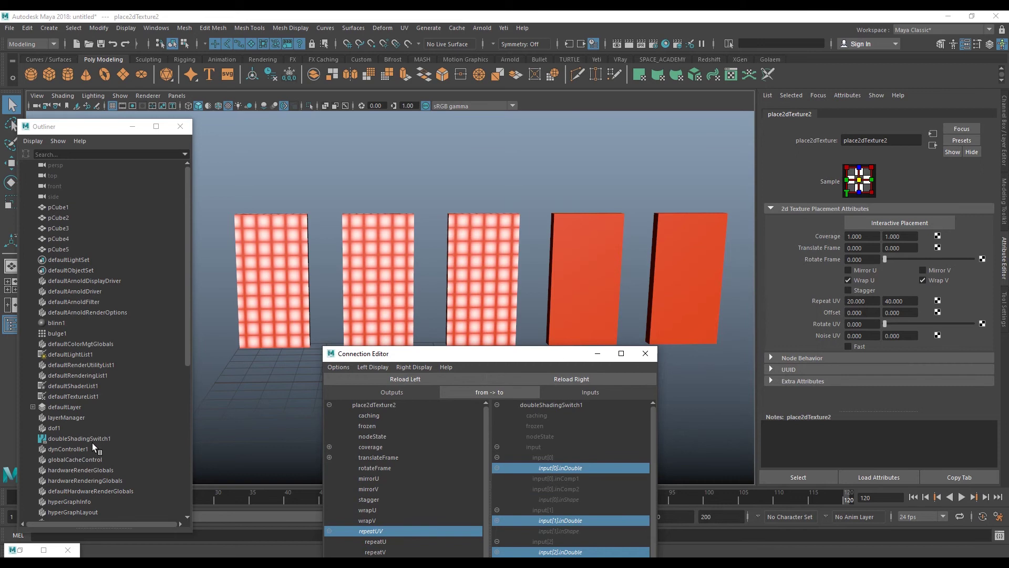
click(84, 438)
scroll(912, 273, down, 3)
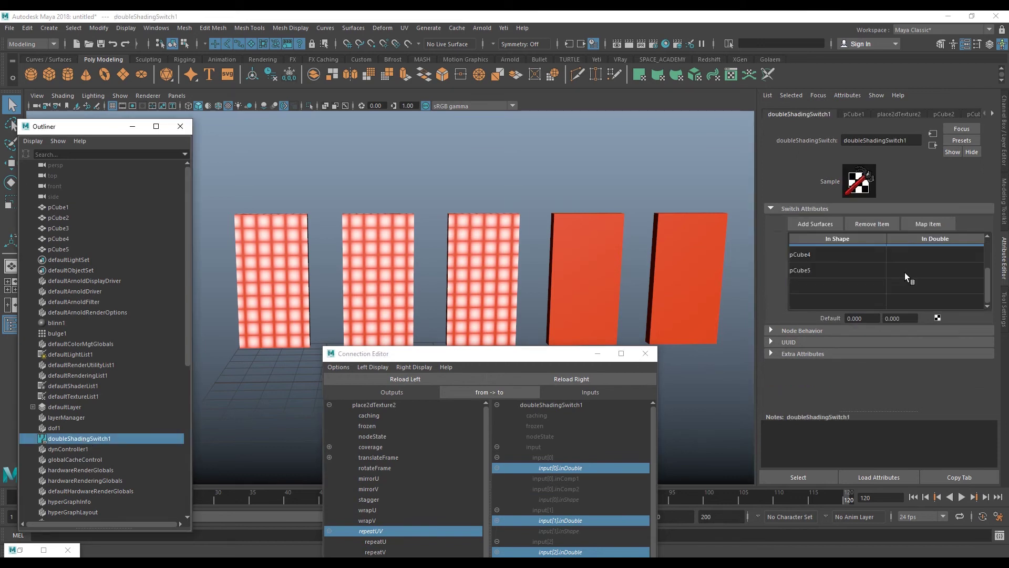
drag(830, 254, 831, 275)
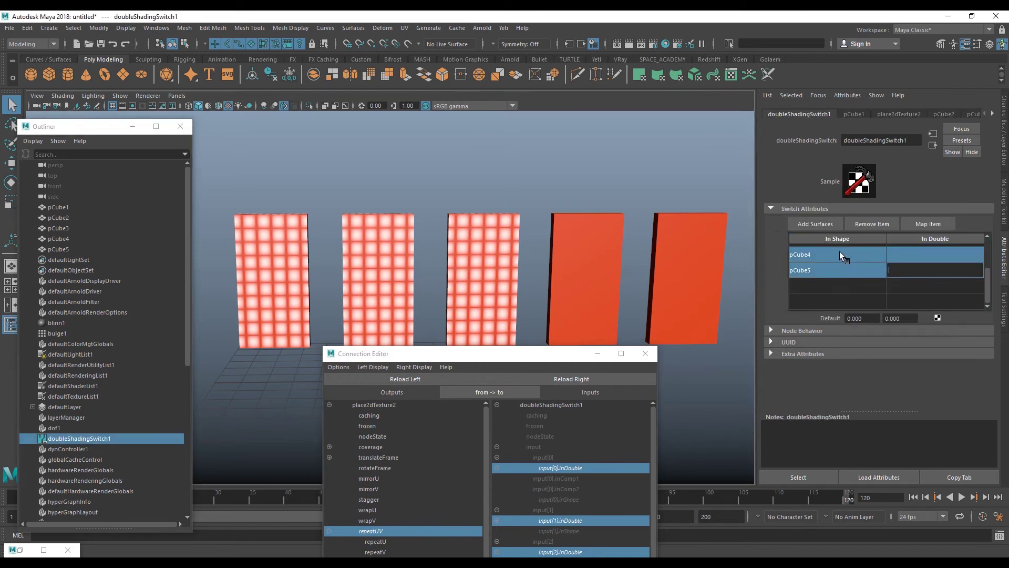
right_click(905, 253)
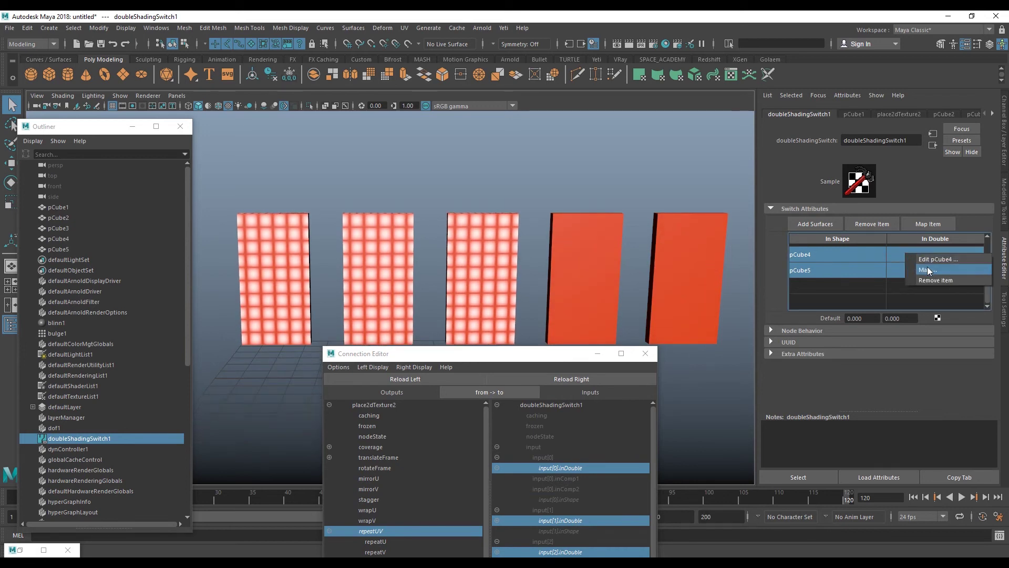
- Map a new 2D Placement utility node, place2dTexture3, to pCube4 and pCube5
click(928, 270)
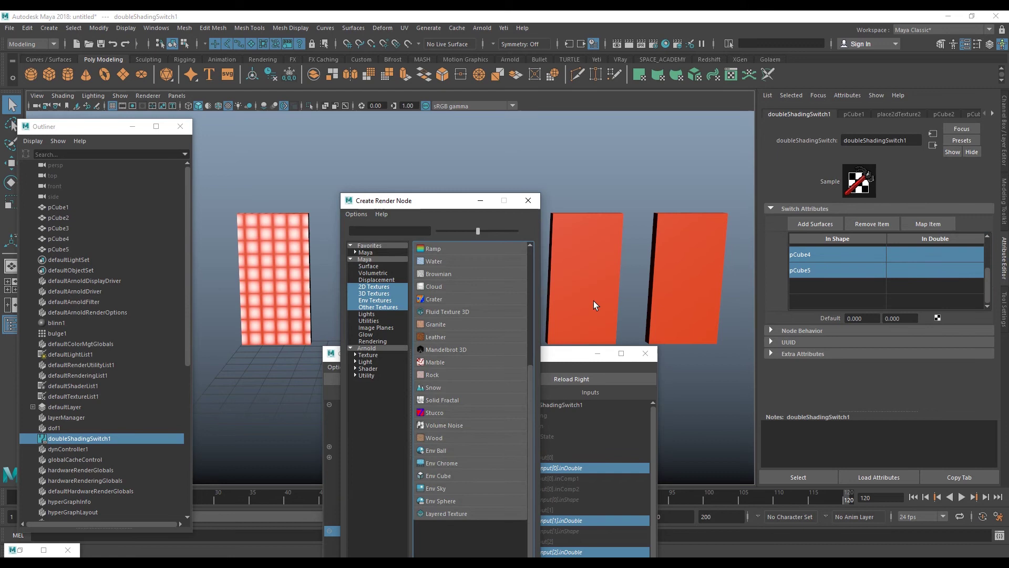
click(378, 321)
scroll(512, 401, down, 1)
click(456, 438)
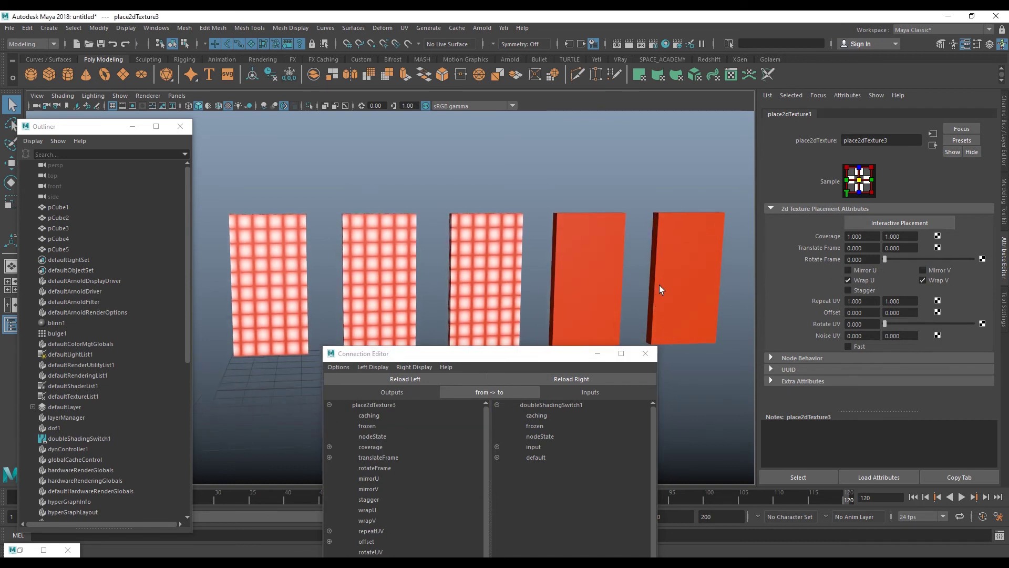
- Set place2dTexture3's Repeat UV to 3.69 by 1.89
double_click(864, 300)
text(3.69)
key(Return)
double_click(900, 301)
text(1.89)
key(Return)
drag(520, 354, 468, 143)
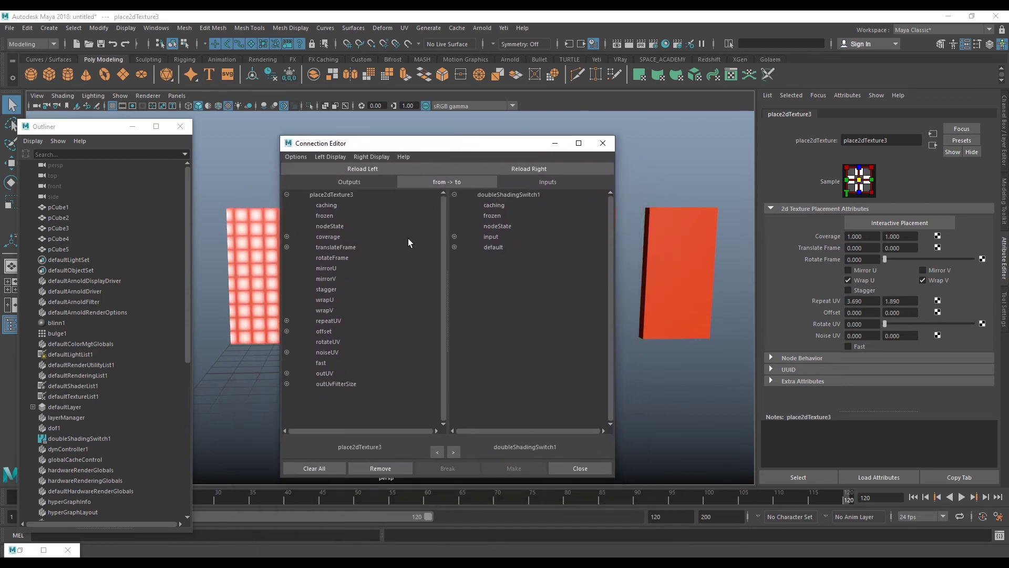
- Connect place2dTexture3's repeatUV to doubleShadingSwitch1's input[3] and input[4] inDouble
click(333, 319)
click(454, 236)
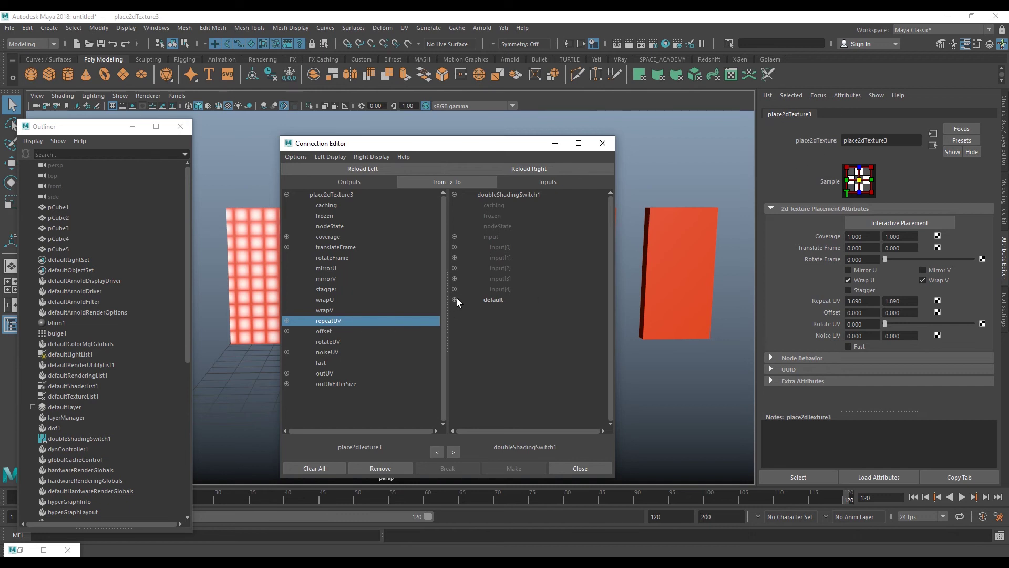
click(454, 278)
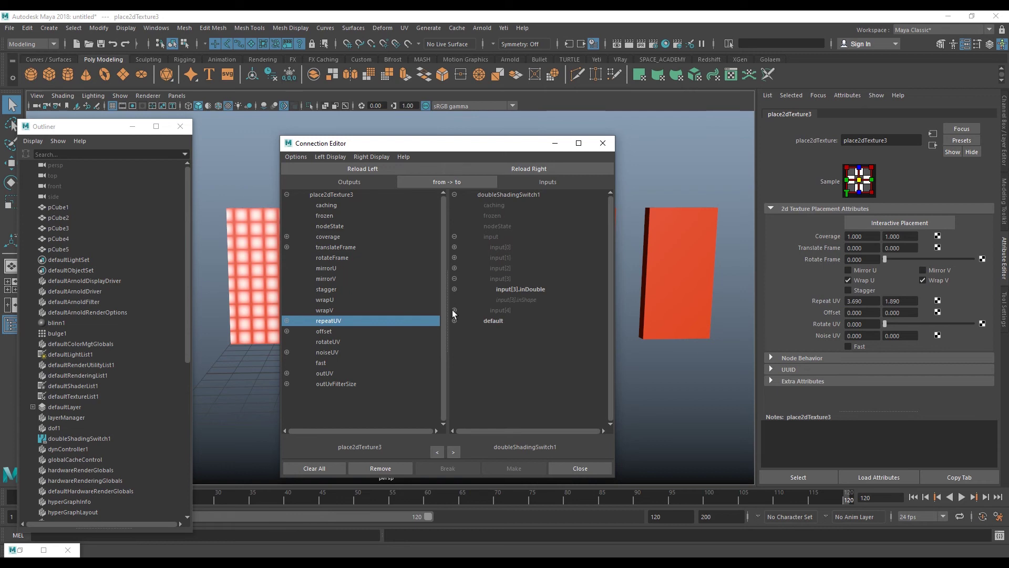
click(454, 310)
click(523, 290)
click(520, 320)
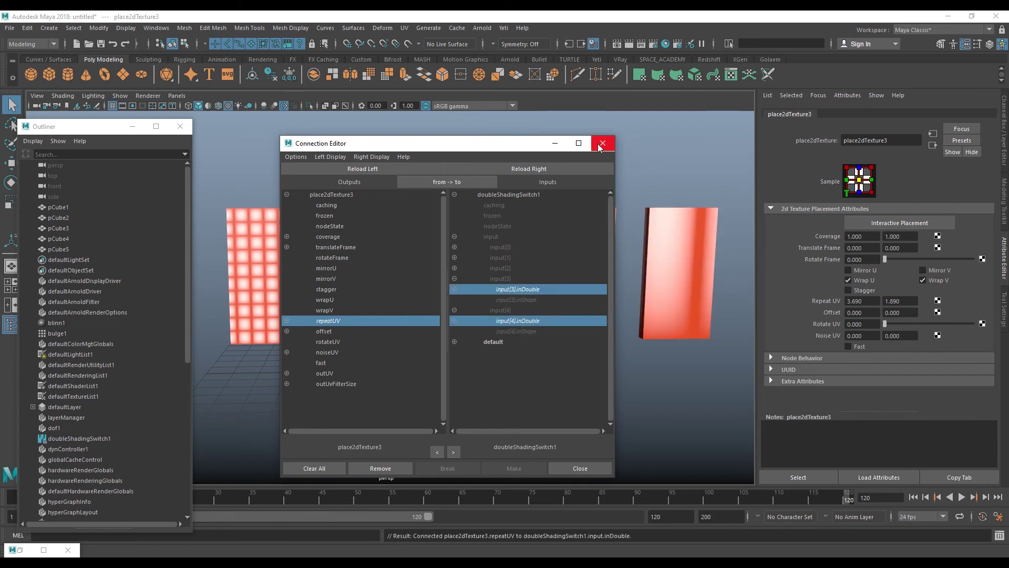
click(600, 146)
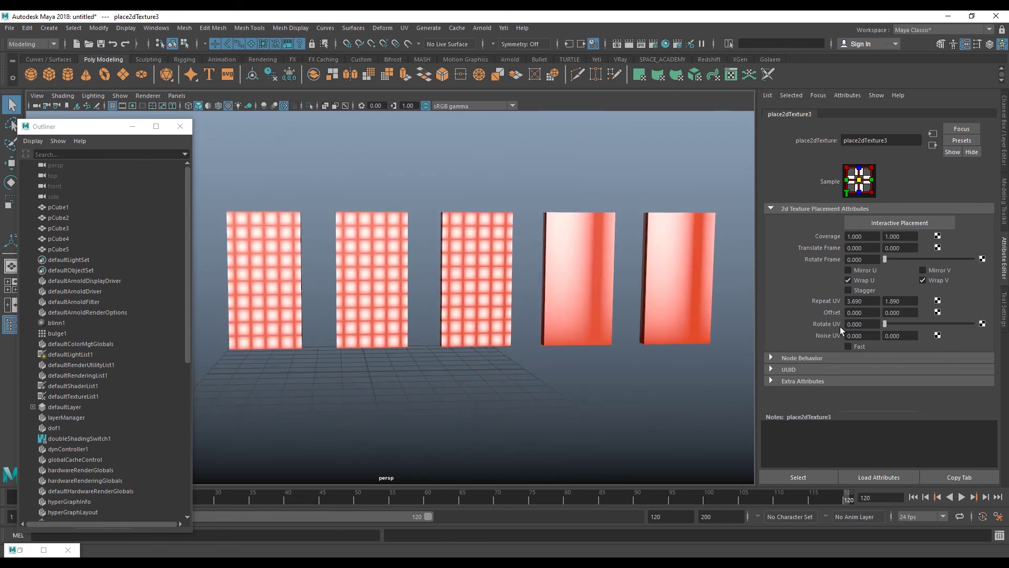
- Change place2dTexture3's Repeat UV to 10 by 10, viewing the right panels
alt+drag(556, 259, 541, 252)
click(866, 301)
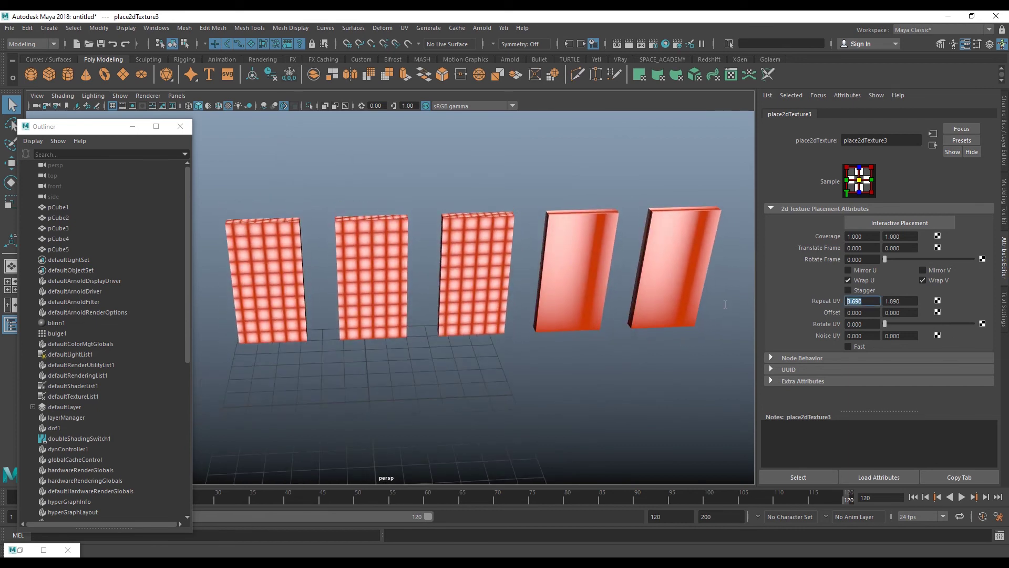
text(10)
key(Tab)
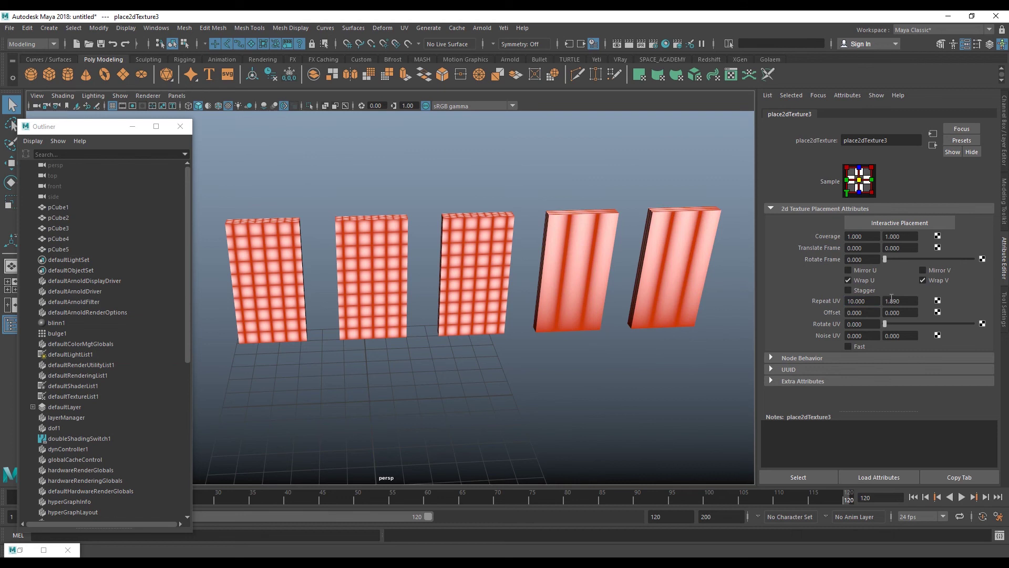
text(10)
key(Return)
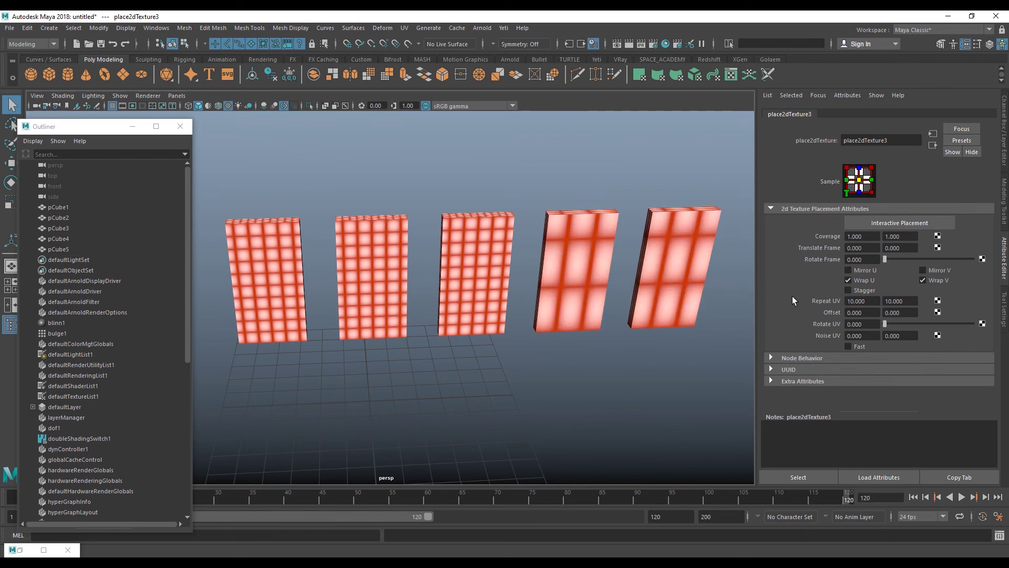
mouse_move(698, 310)
alt+mouse_down()
mouse_move(487, 305)
mouse_move(509, 319)
alt+mouse_up()
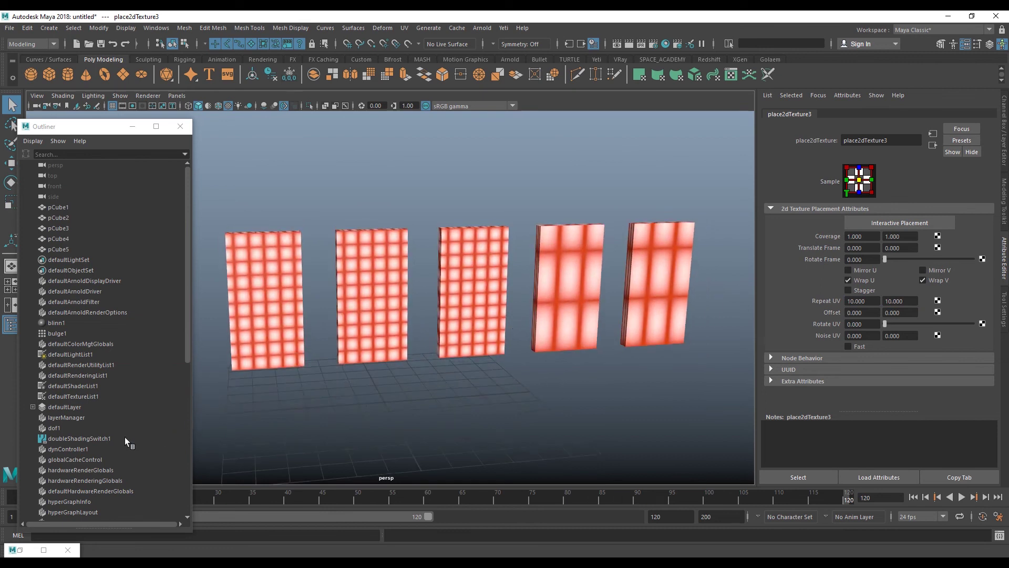
- Show doubleShadingSwitch1's switch attributes in the Attribute Editor
click(107, 438)
scroll(844, 277, up, 1)
scroll(847, 276, up, 1)
scroll(848, 277, up, 1)
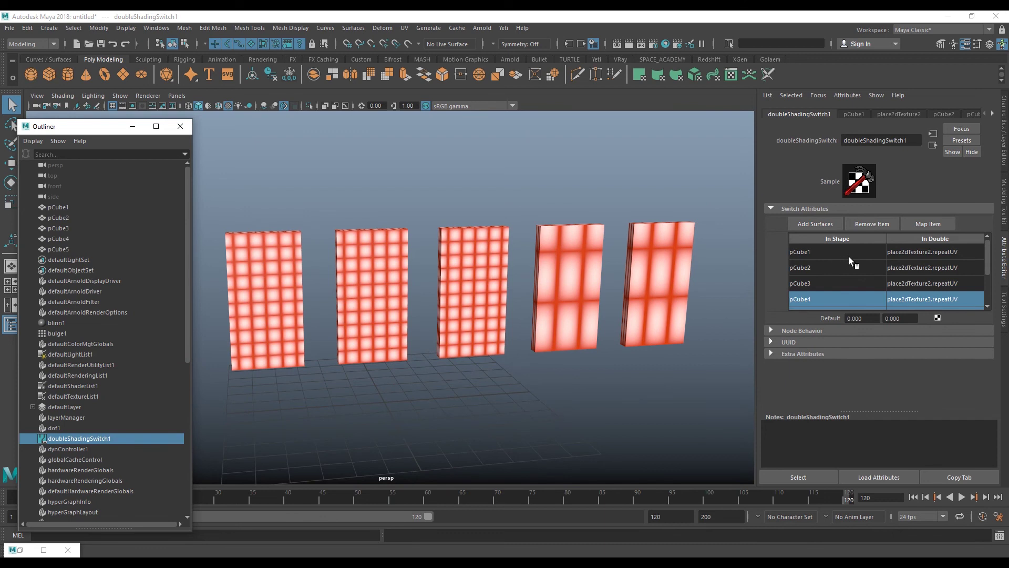
- View the textured panels from a lower, closer angle
scroll(849, 260, down, 2)
scroll(847, 263, up, 2)
scroll(916, 249, down, 1)
scroll(942, 272, up, 1)
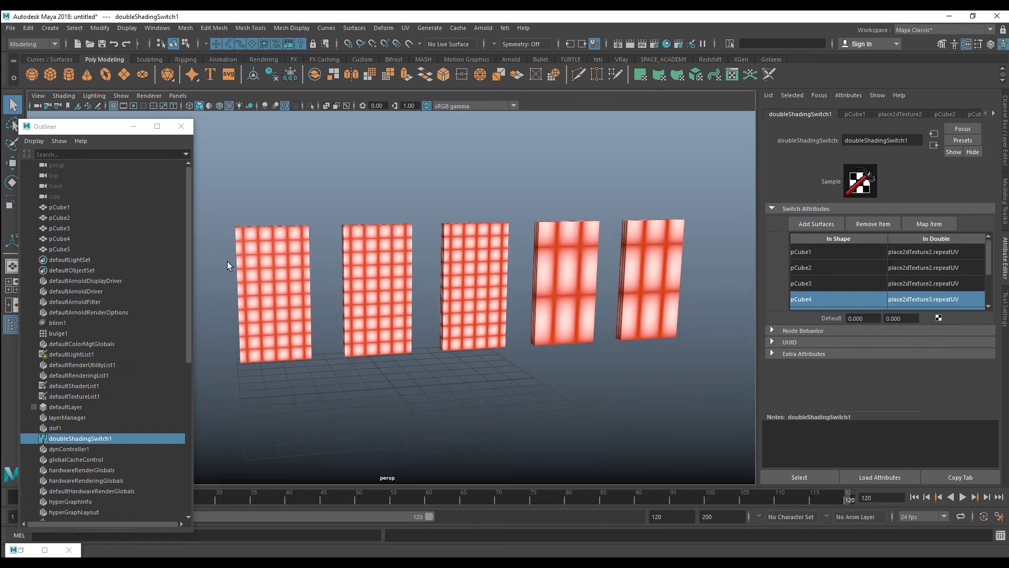
scroll(122, 311, down, 9)
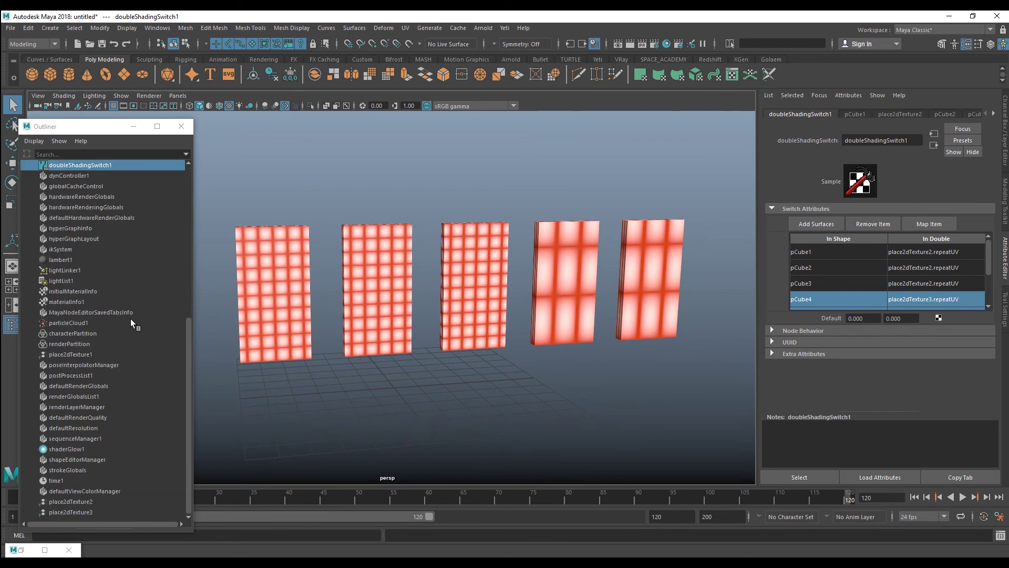
scroll(130, 318, up, 3)
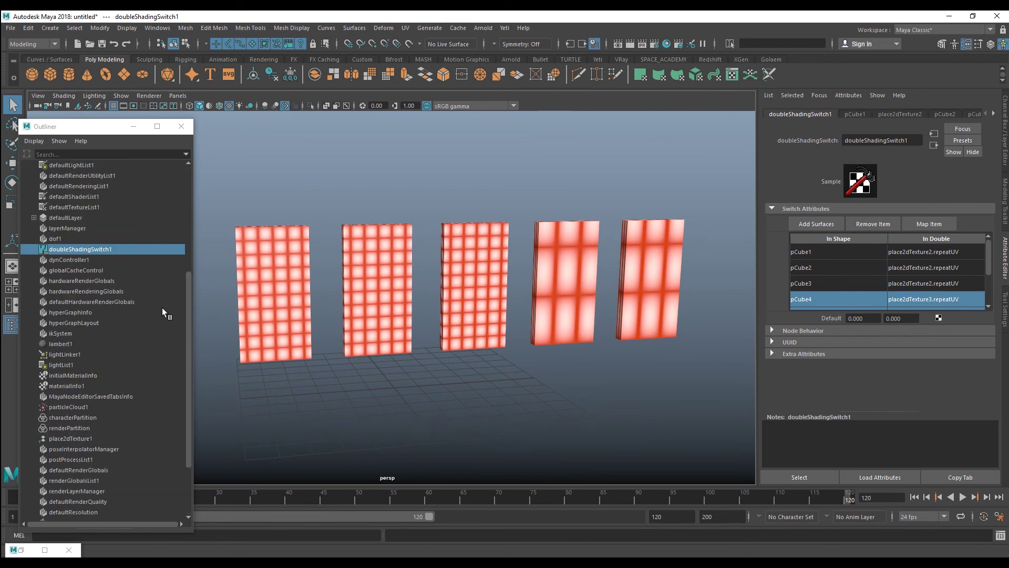
alt+drag(326, 273, 370, 272)
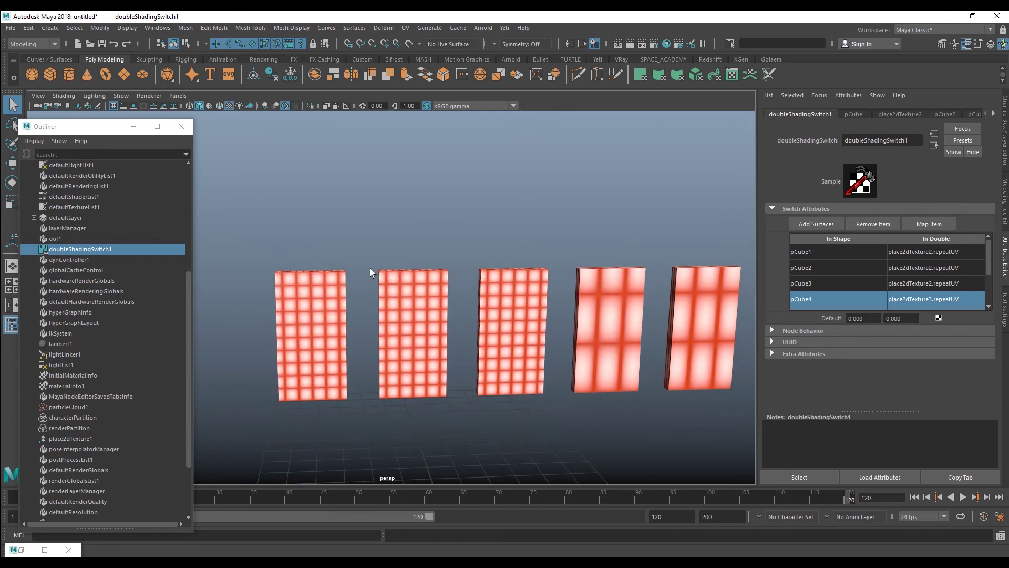
- Restore the minimized Node Editor window
click(20, 551)
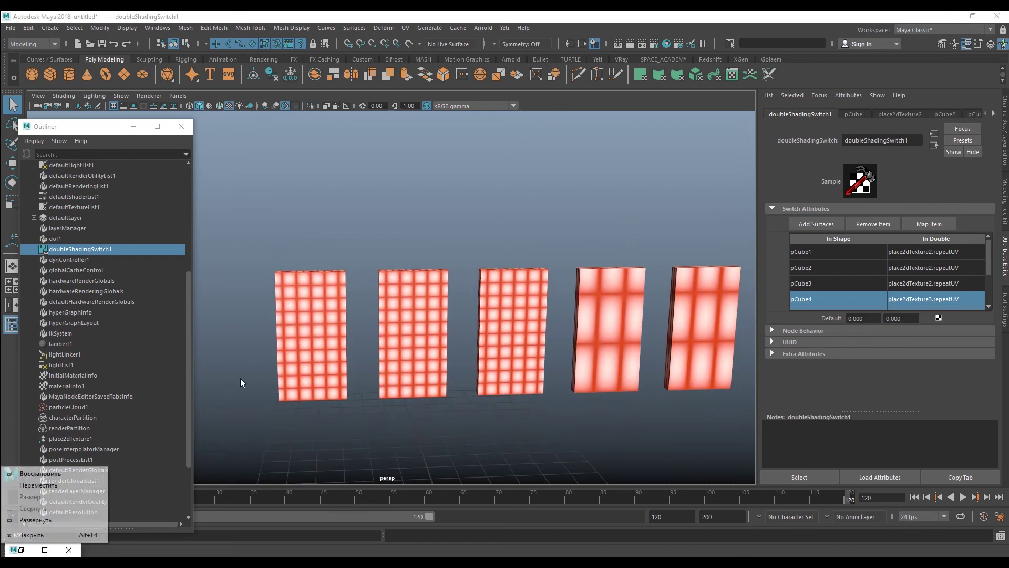
click(23, 551)
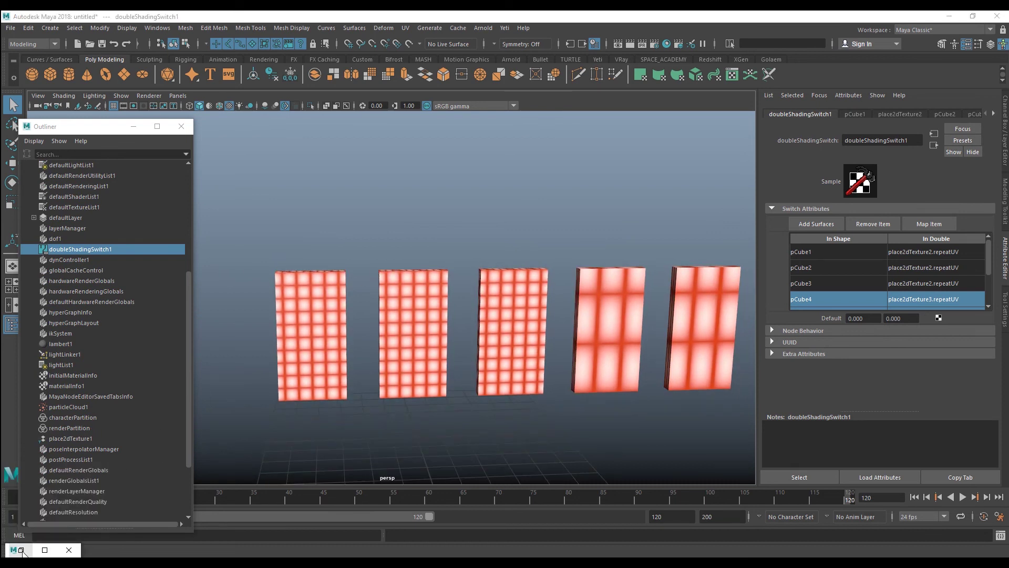
click(22, 552)
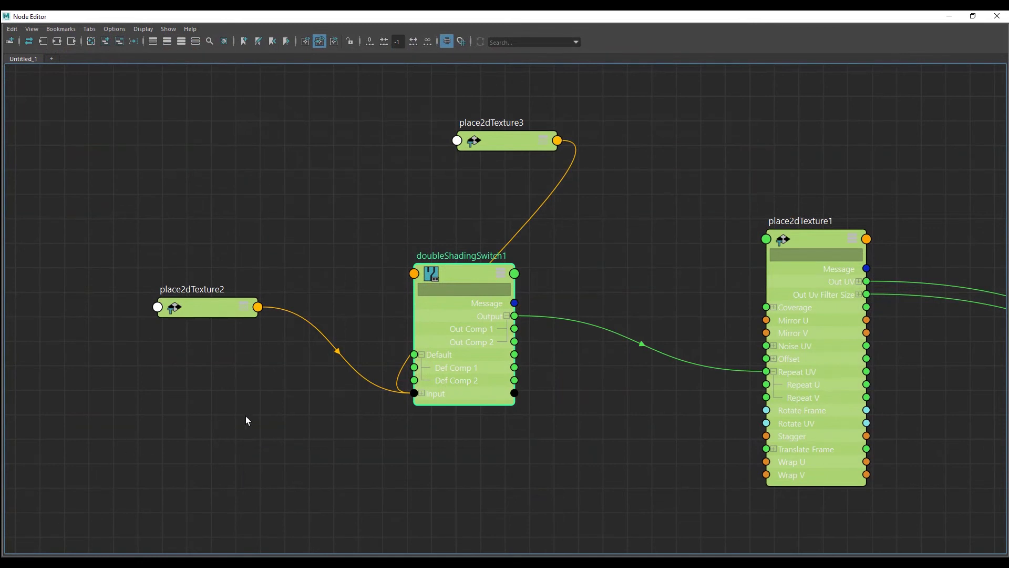
- Show the network's input and output connections, moving doubleShadingSwitch1, bulge1, blinn1 and blinn1SG aside
middle_drag(313, 388, 239, 386)
drag(378, 263, 449, 279)
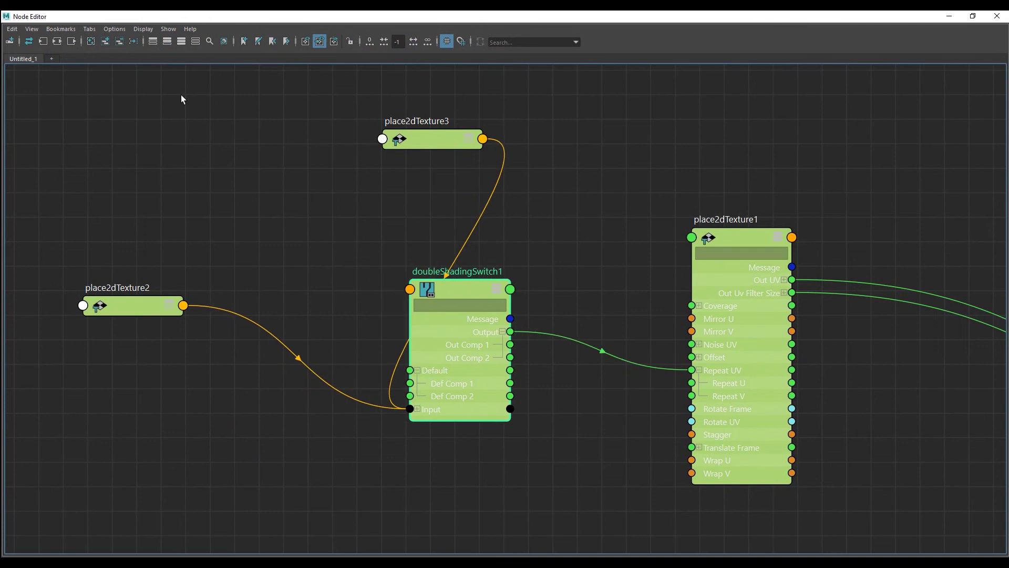
click(58, 41)
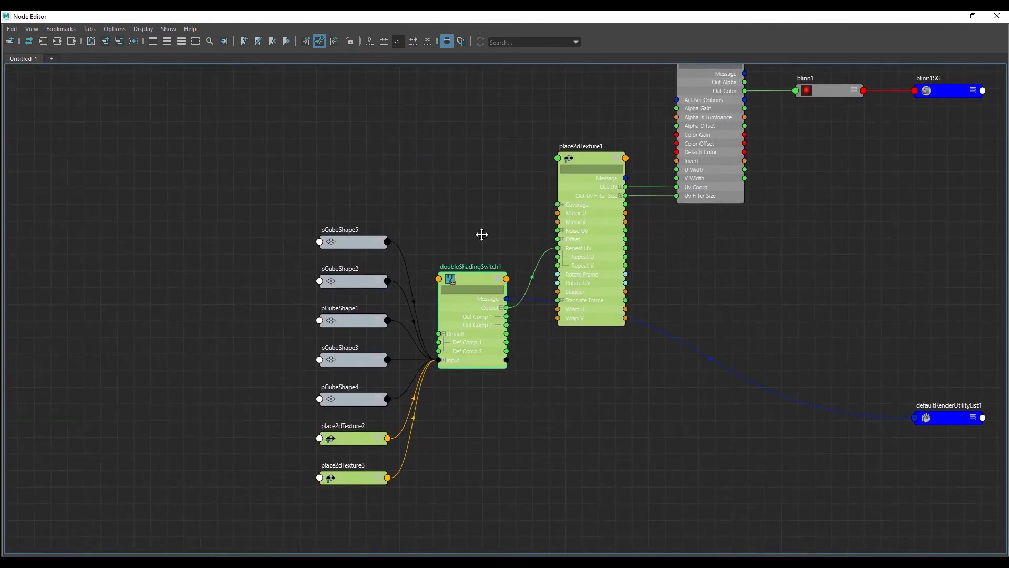
mouse_move(986, 351)
mouse_down()
mouse_move(716, 134)
mouse_move(811, 238)
mouse_up()
middle_drag(653, 327, 598, 264)
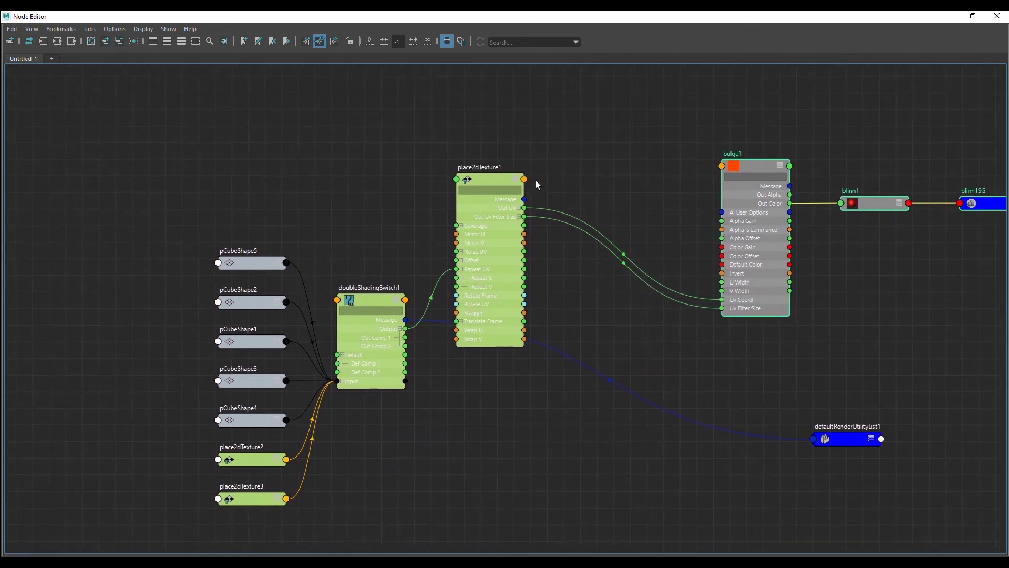
- Place place2dTexture1 beside bulge1, doubleShadingSwitch1 up-right, and the five pCubeShapes up-left
drag(494, 178, 616, 175)
middle_drag(428, 224, 413, 221)
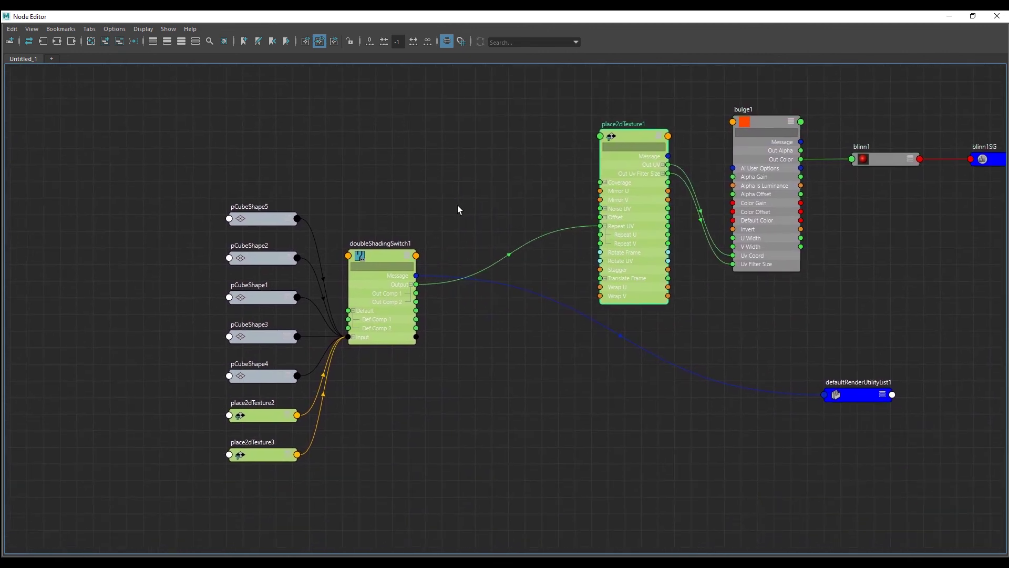
mouse_move(591, 186)
mouse_down()
mouse_move(547, 185)
mouse_move(589, 188)
mouse_up()
drag(368, 301, 399, 220)
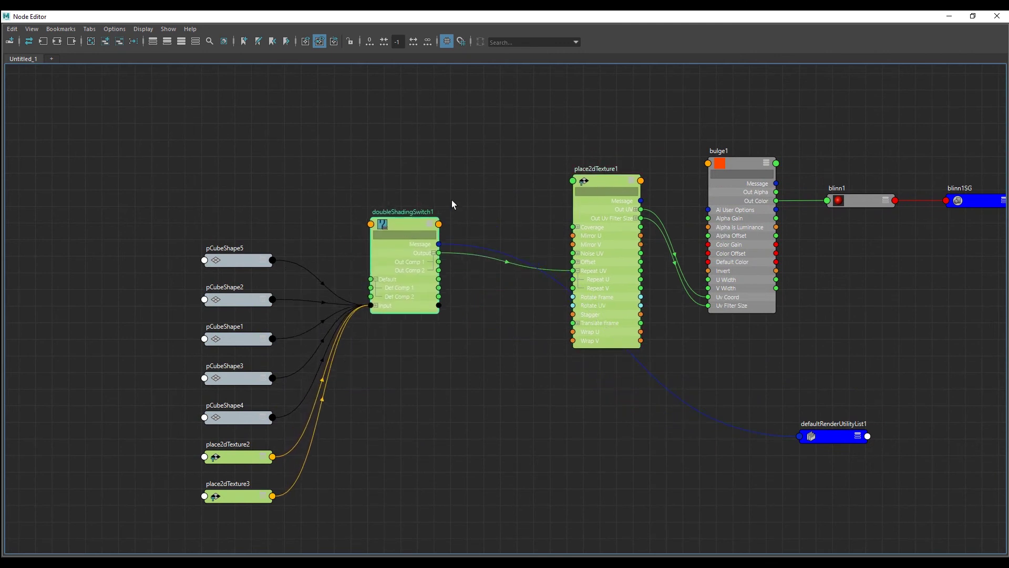
middle_drag(450, 209, 464, 171)
mouse_move(173, 161)
mouse_down()
mouse_move(270, 383)
mouse_move(193, 232)
mouse_up()
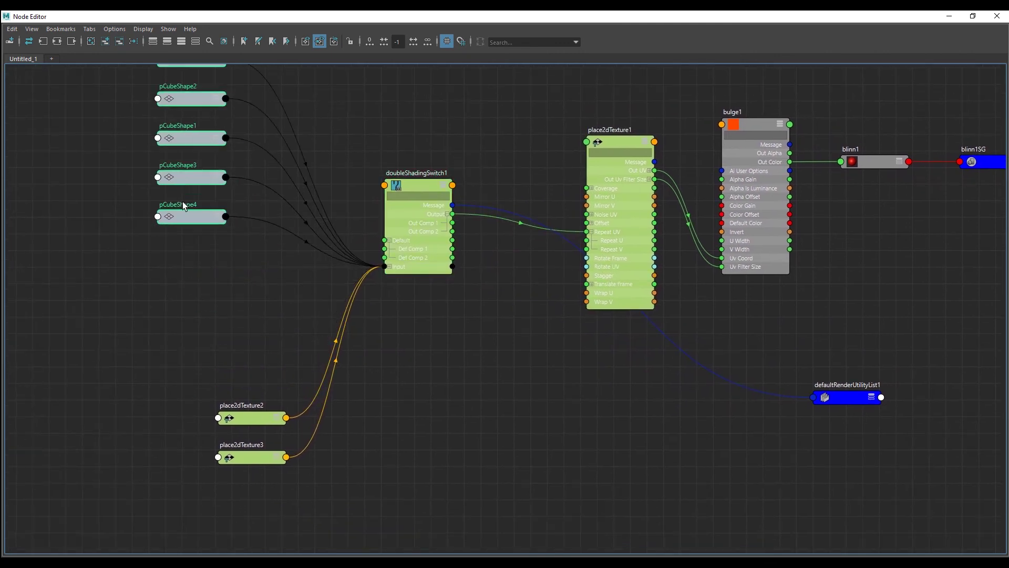
- Expand doubleShadingSwitch1's Input[0]–[5] and move place2dTexture2 beside pCubeShape4
click(389, 266)
drag(426, 288, 441, 304)
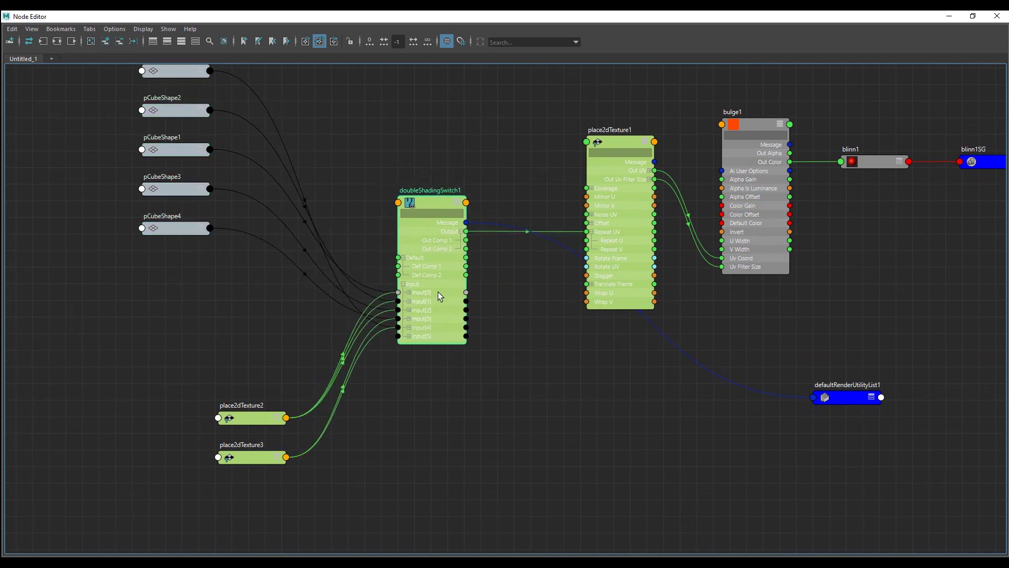
middle_drag(242, 268, 240, 288)
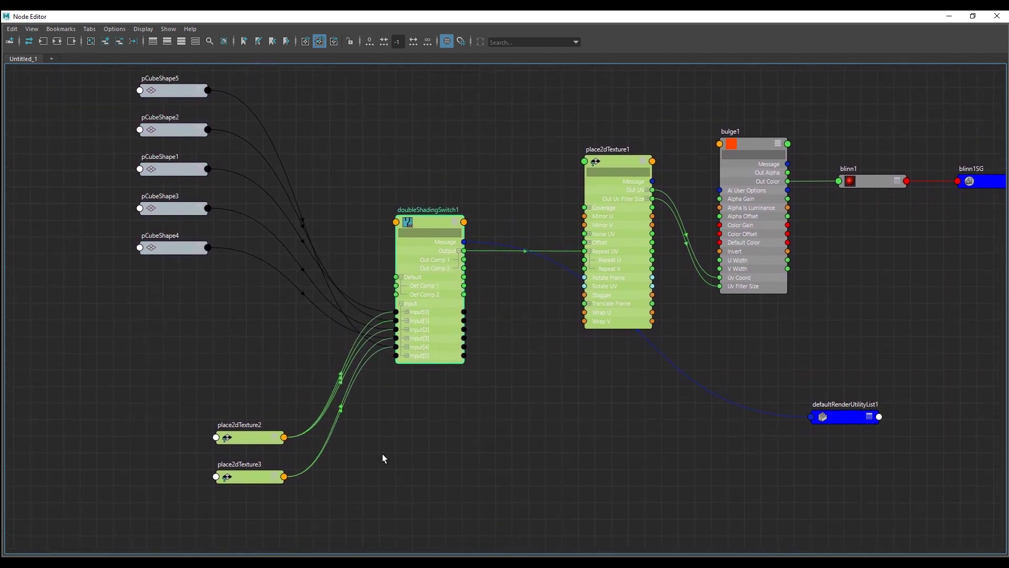
middle_drag(383, 458, 408, 490)
drag(263, 468, 63, 248)
- Arrange place2dTexture2 and place2dTexture3 at the lower left of the graph
drag(273, 507, 52, 339)
middle_drag(98, 208, 199, 227)
mouse_move(156, 279)
mouse_down()
mouse_move(127, 314)
mouse_move(146, 325)
mouse_up()
mouse_move(167, 231)
middle_down()
mouse_move(173, 261)
mouse_move(219, 279)
middle_up()
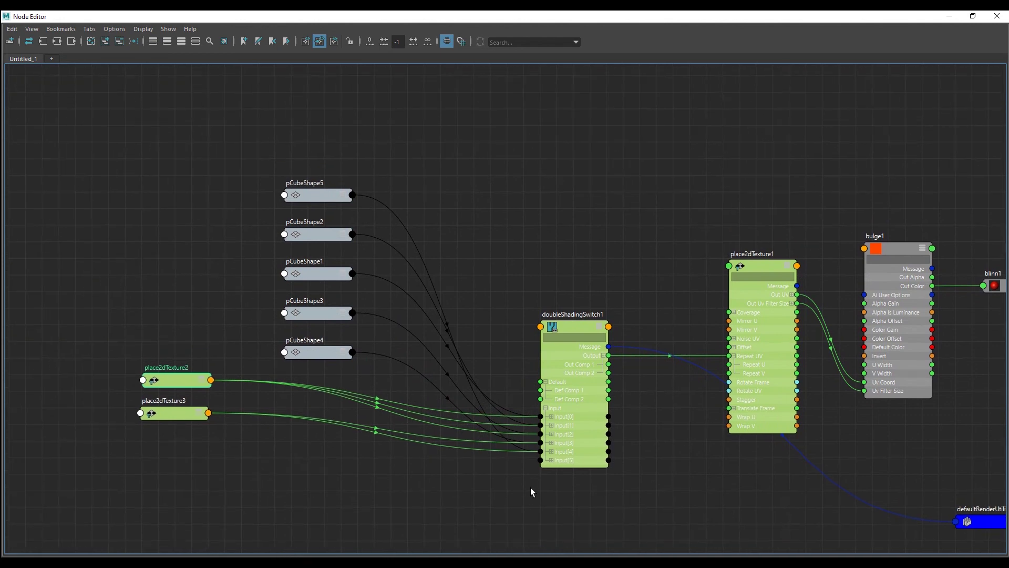
drag(180, 412, 190, 503)
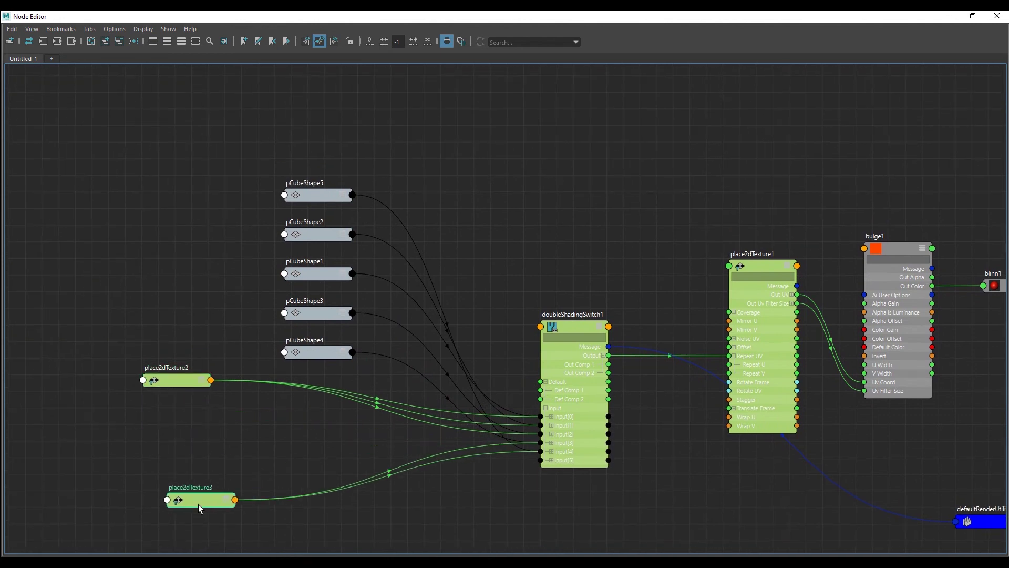
drag(177, 385, 185, 431)
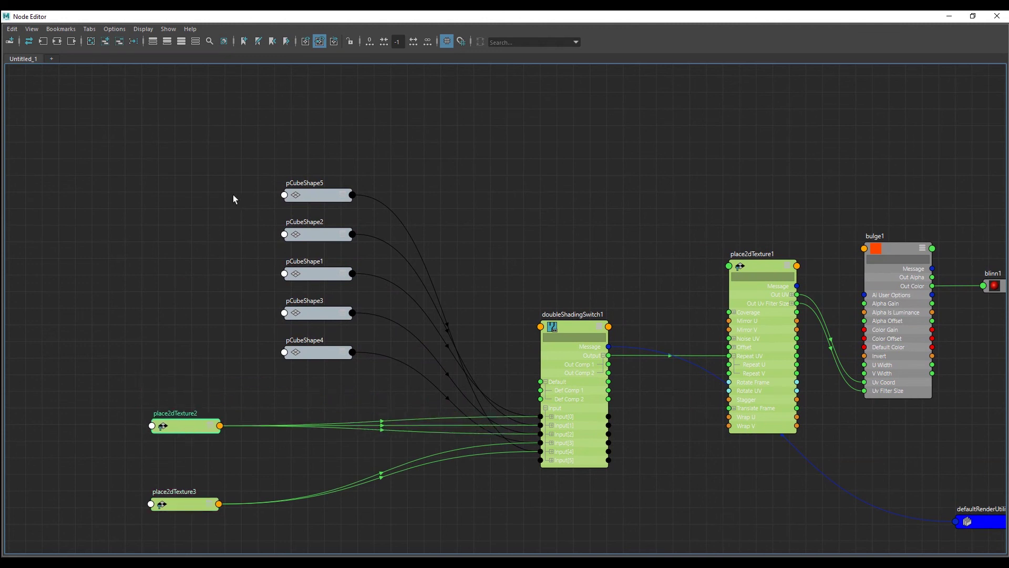
- Bring blinn1SG into view and move defaultRenderUtilityList1 up and right
middle_drag(576, 375, 475, 375)
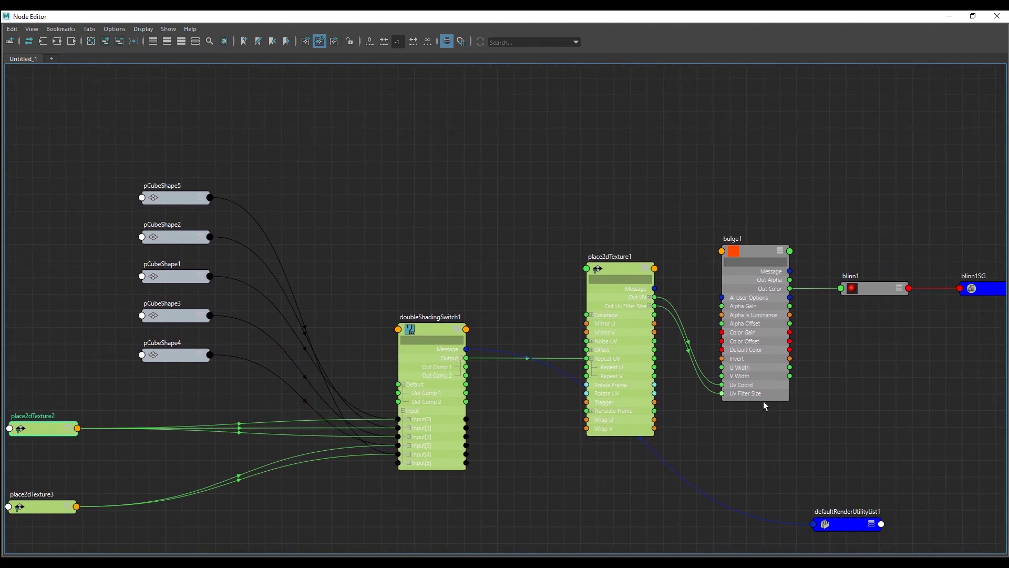
middle_drag(765, 406, 715, 418)
drag(720, 474, 836, 378)
middle_drag(743, 443, 883, 442)
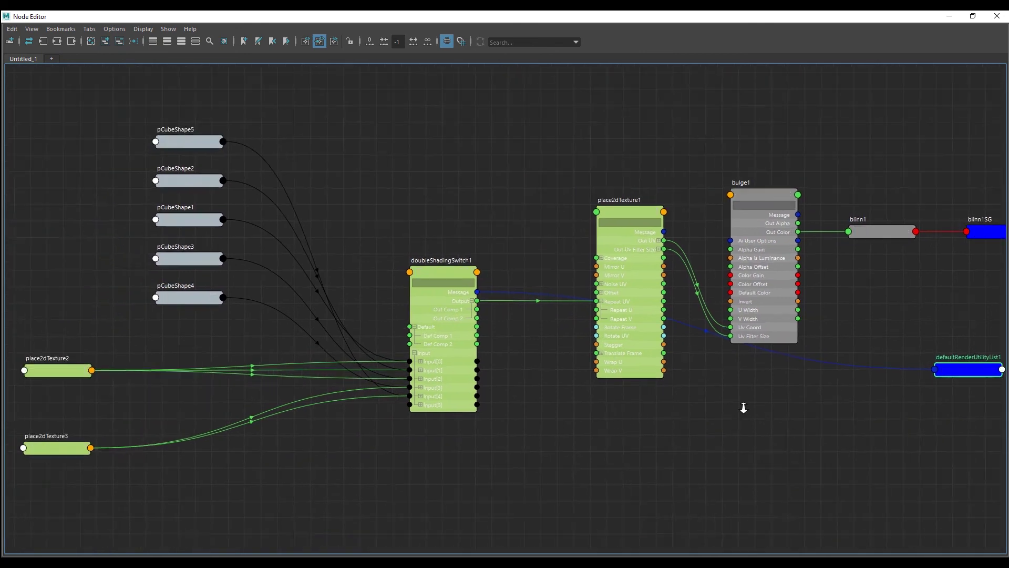
scroll(709, 415, down, 2)
scroll(725, 405, up, 1)
middle_drag(578, 104, 579, 124)
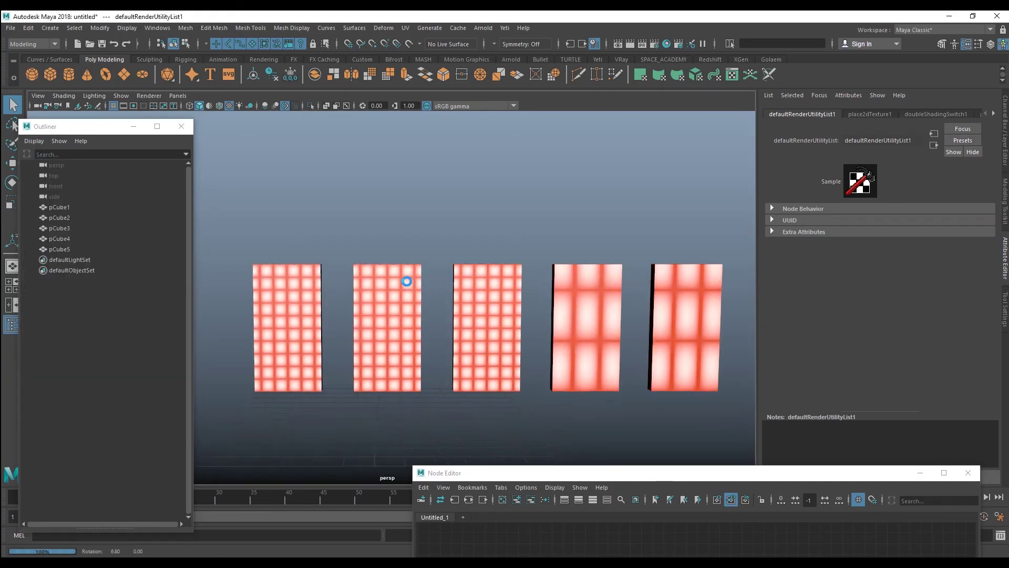
- Float the Node Editor over the viewport and nudge doubleShadingSwitch1 and place2dTexture2 aside
drag(588, 476, 589, 147)
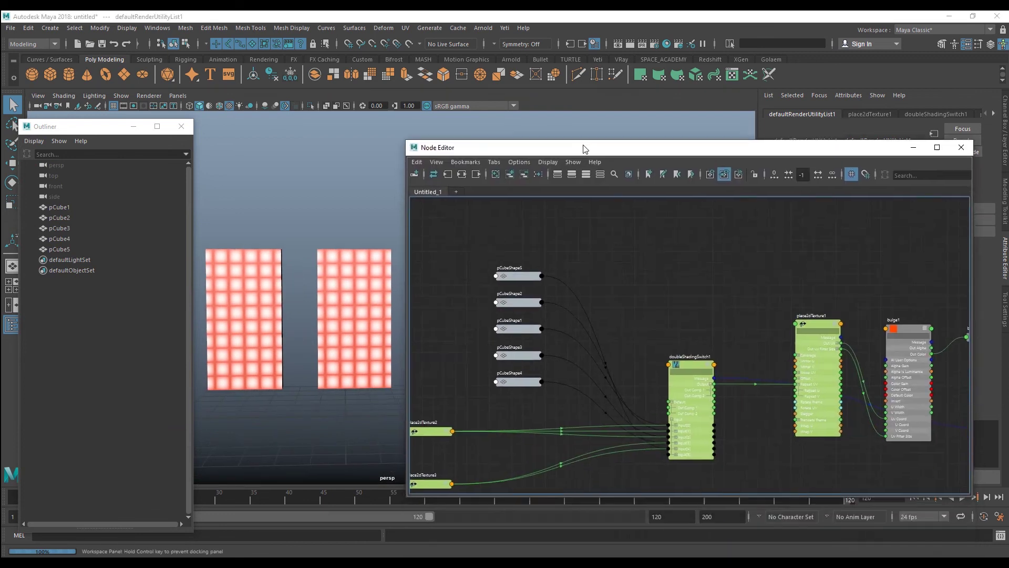
mouse_move(708, 313)
middle_down()
mouse_move(713, 266)
mouse_move(725, 293)
middle_up()
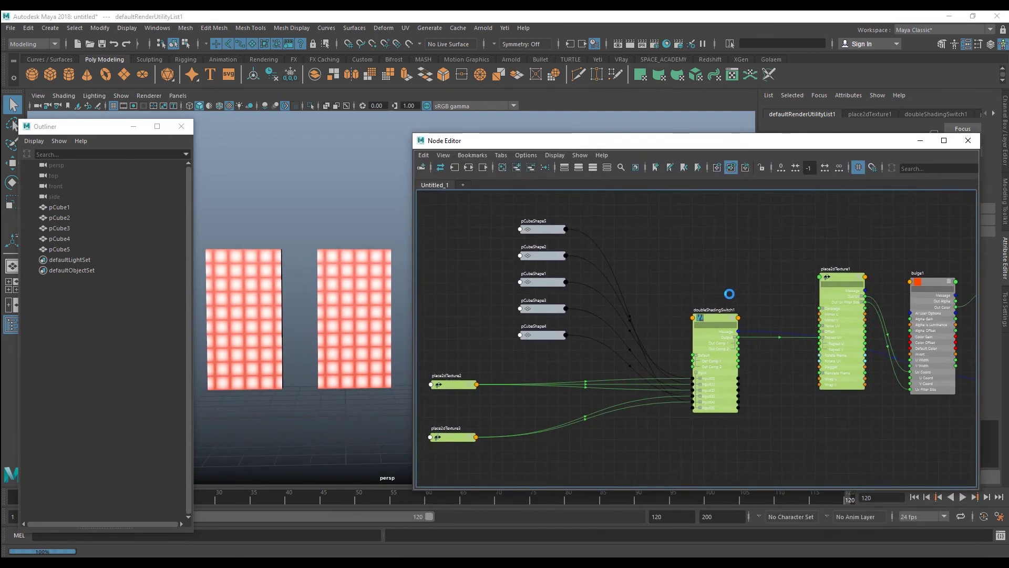
drag(711, 317, 699, 303)
mouse_move(455, 384)
mouse_down()
mouse_move(411, 397)
mouse_move(433, 361)
mouse_move(463, 372)
mouse_up()
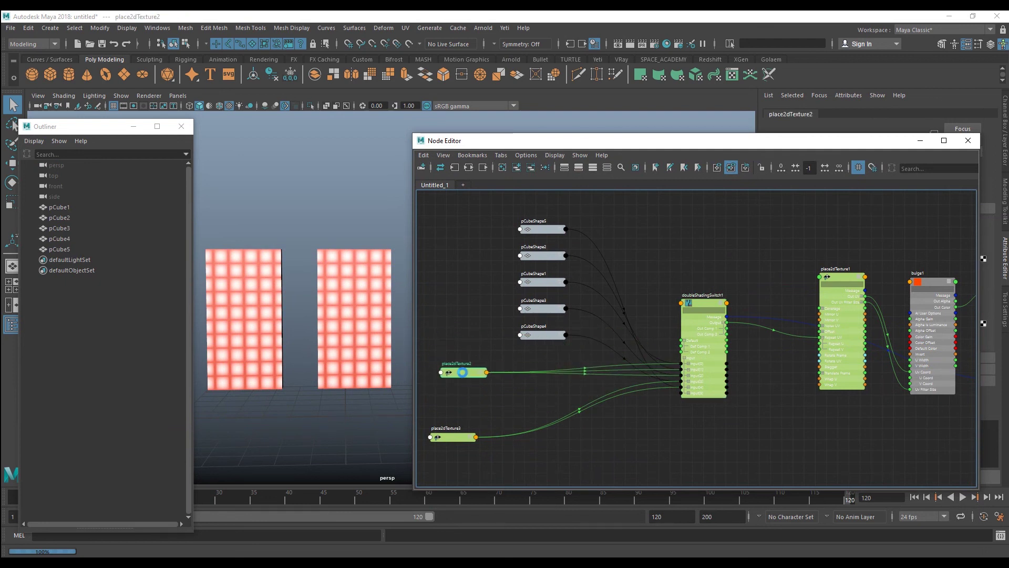